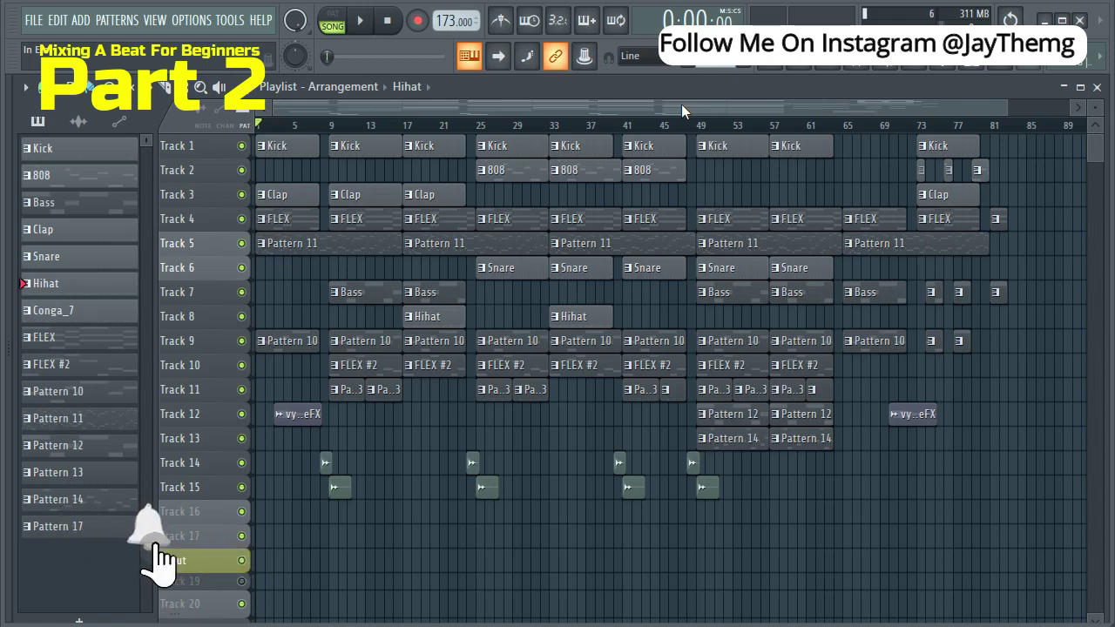
Show the Channel Rack listing the beat's Kick, 808, Bass, Clap, Snare and Hihat channels
key(F6)
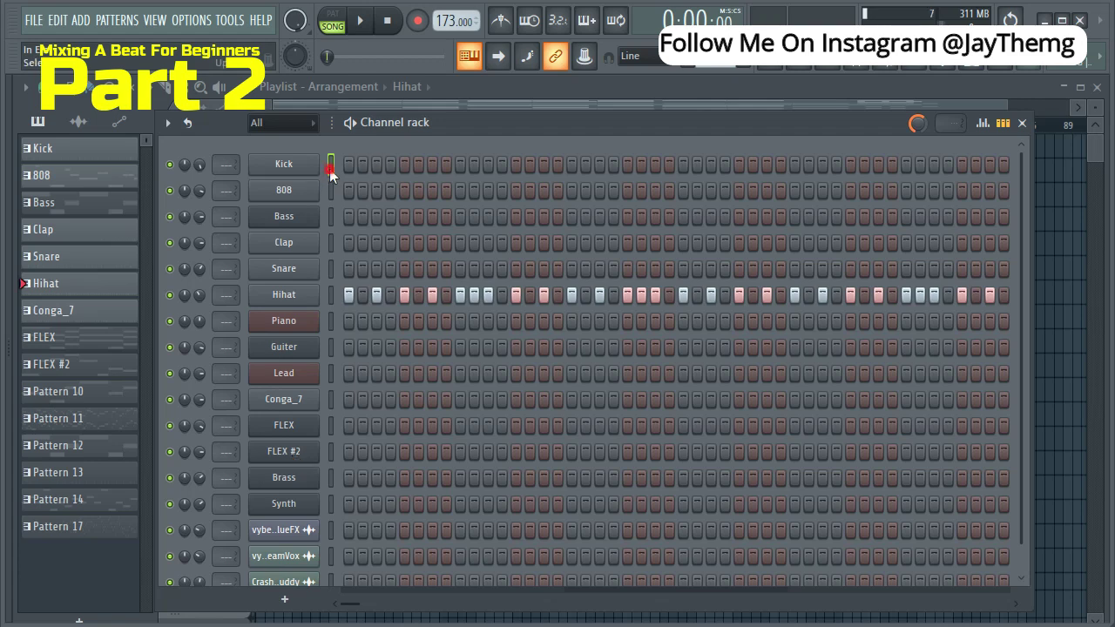
Route the channels to consecutive mixer inserts from Insert 1, naming them Kick through Crash
drag(424, 122, 434, 113)
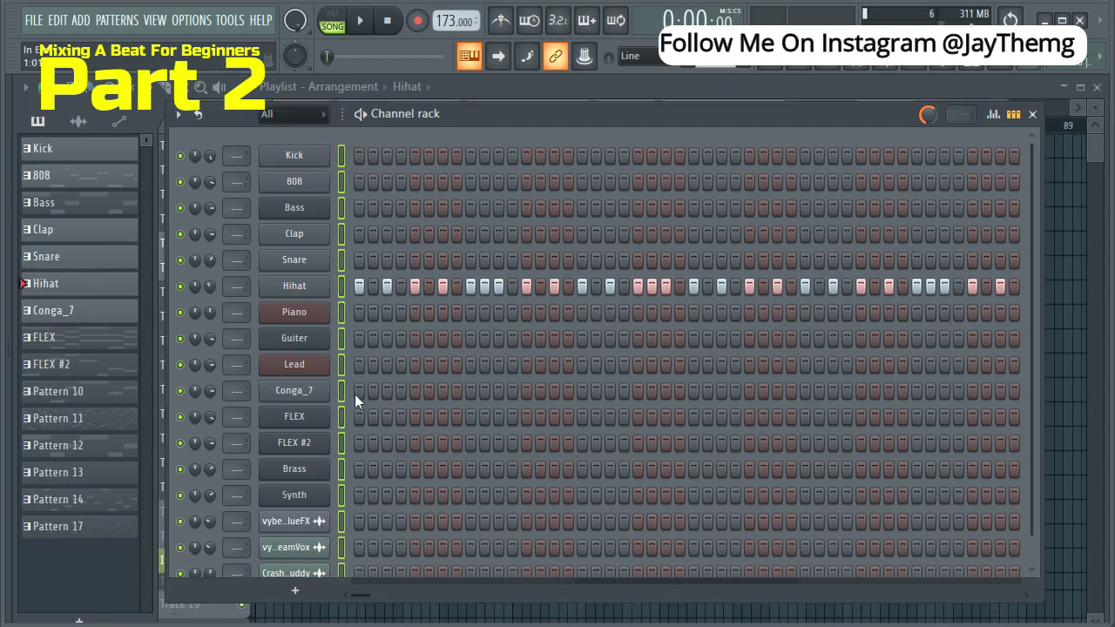
click(865, 65)
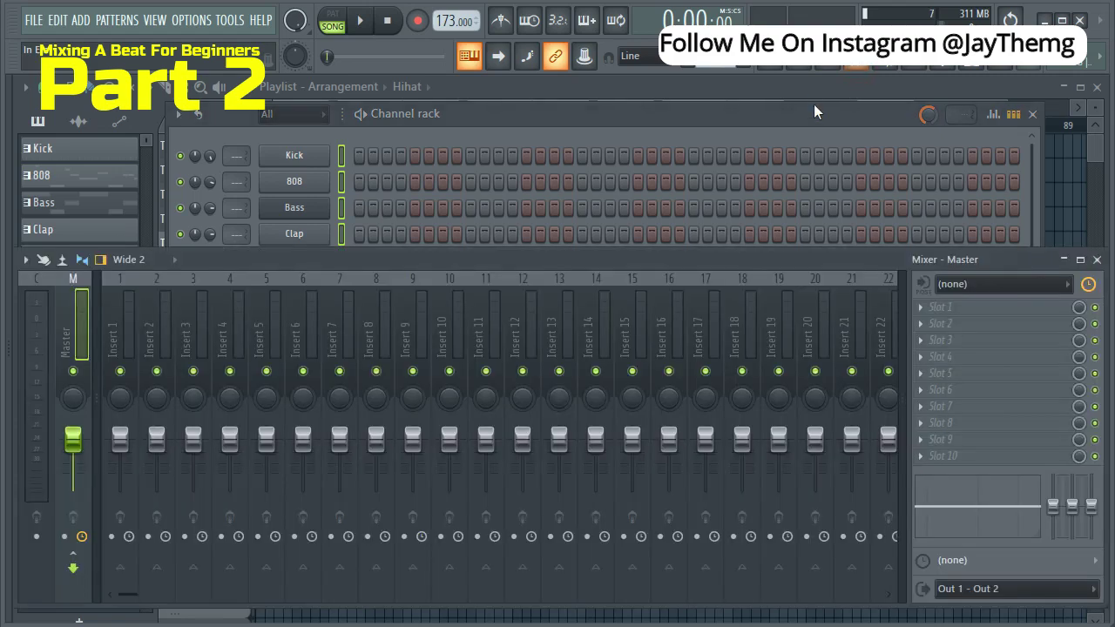
click(120, 326)
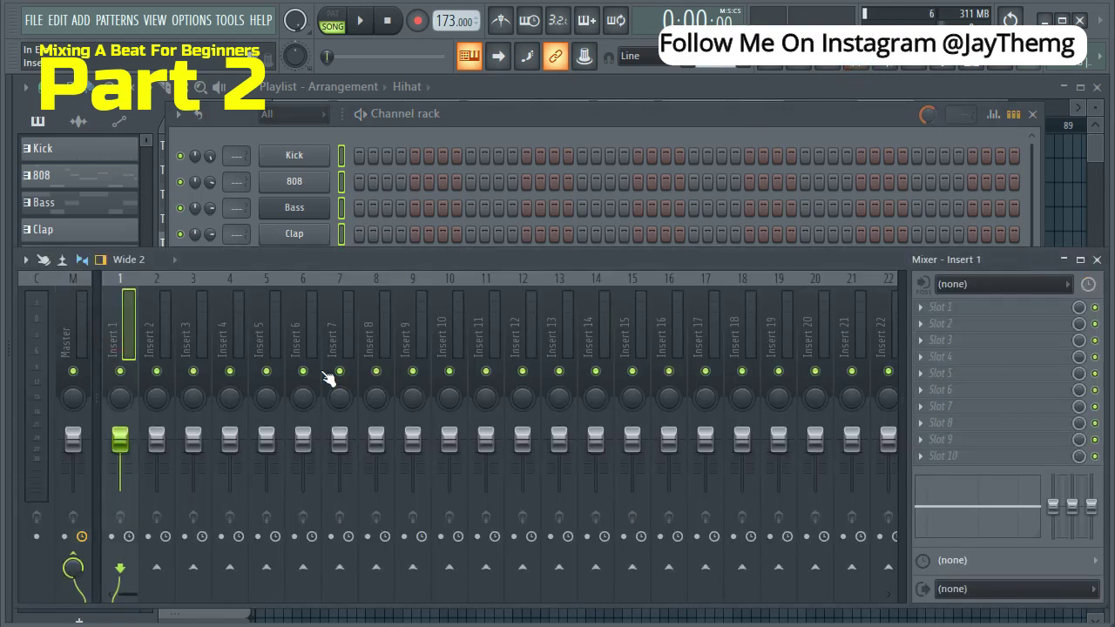
click(472, 120)
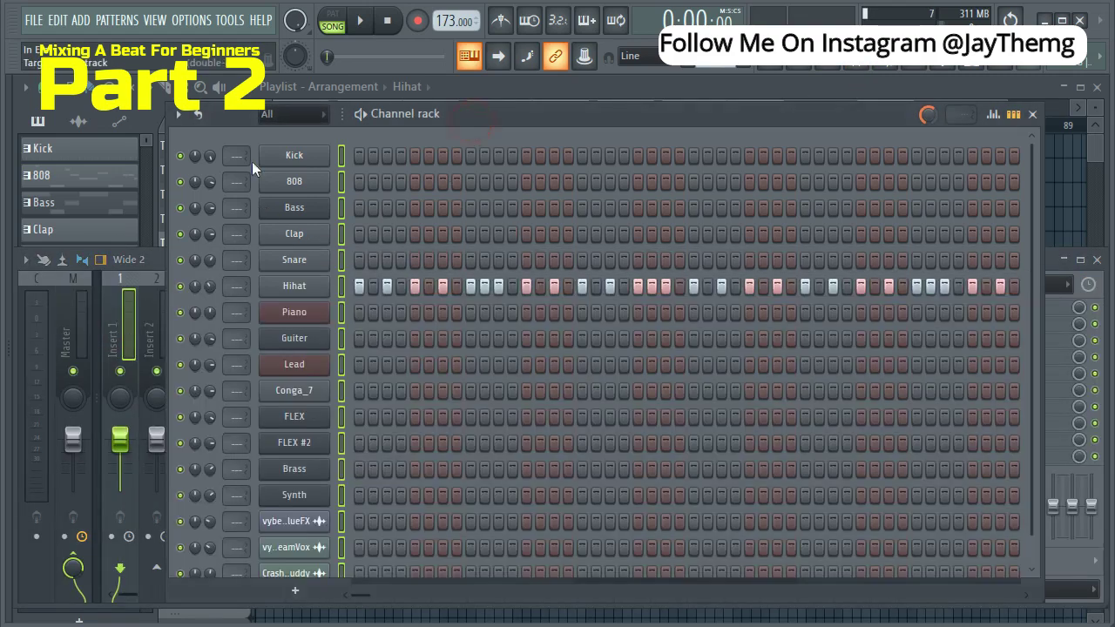
scroll(243, 468, down, 1)
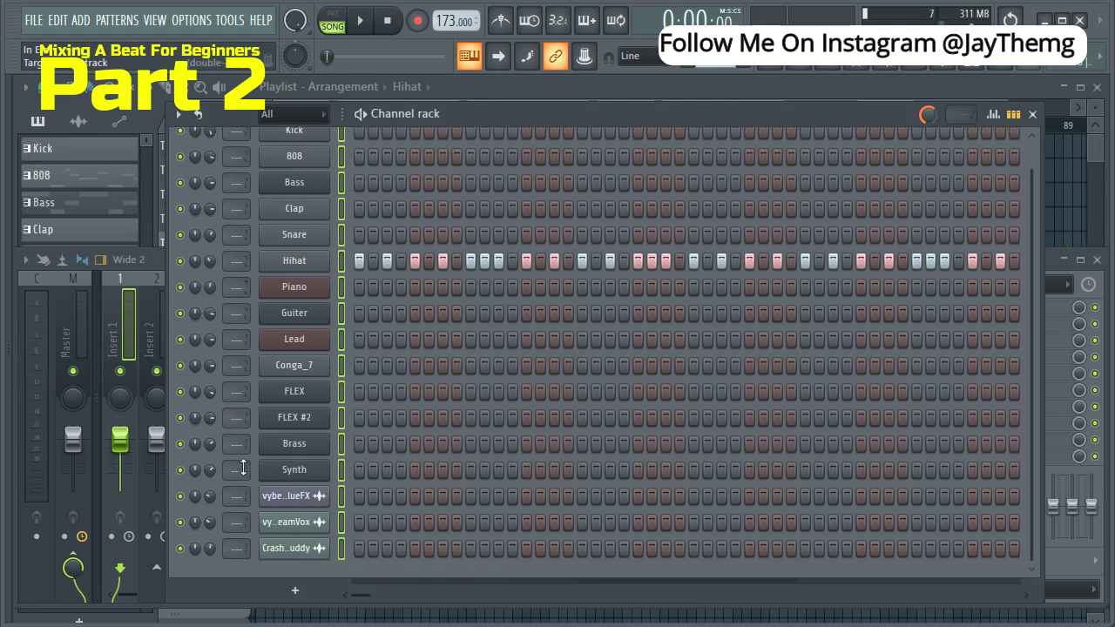
scroll(347, 150, up, 1)
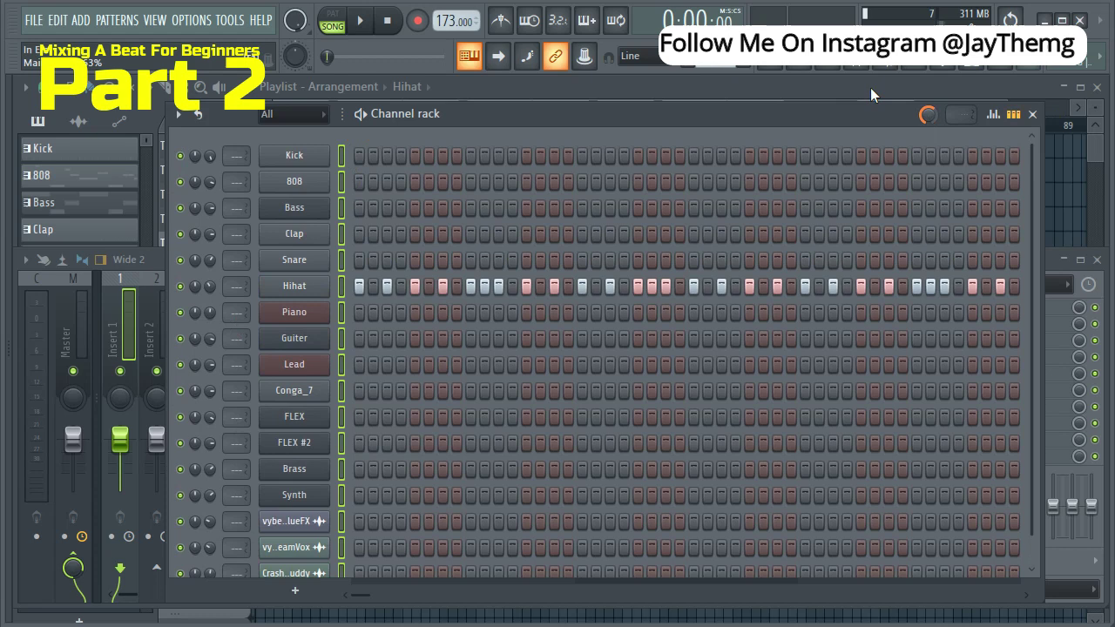
click(117, 351)
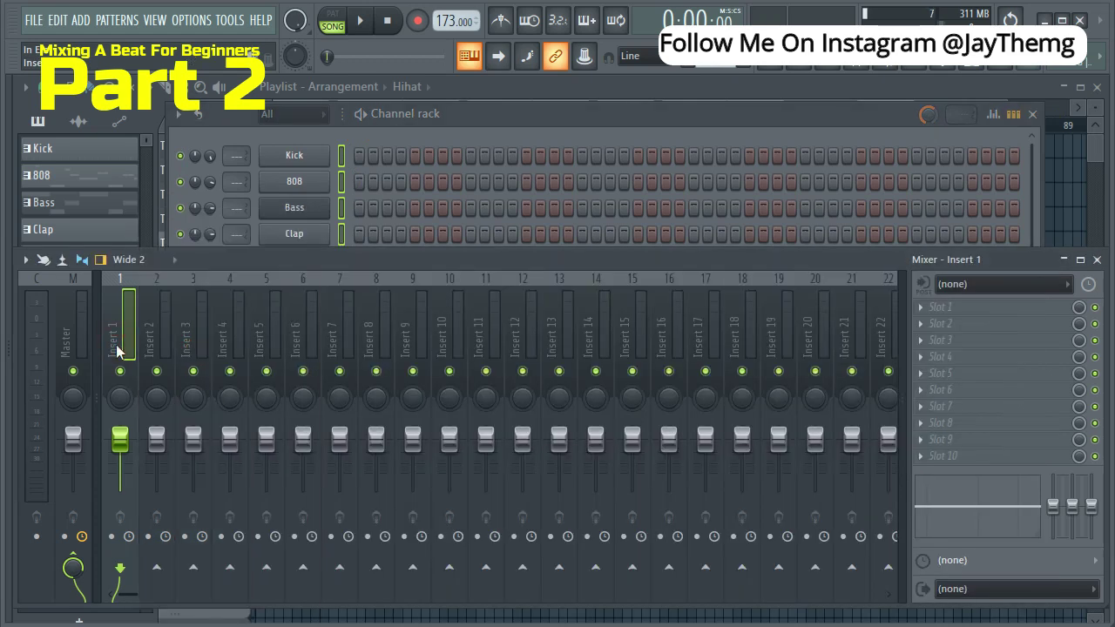
right_click(125, 347)
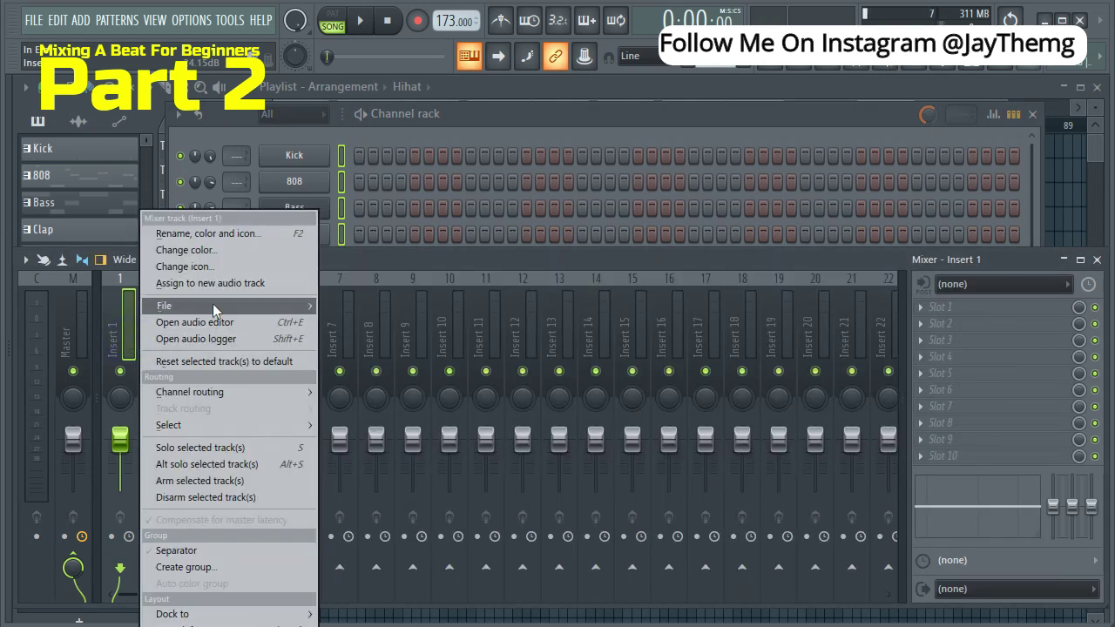
mouse_move(214, 303)
mouse_move(191, 394)
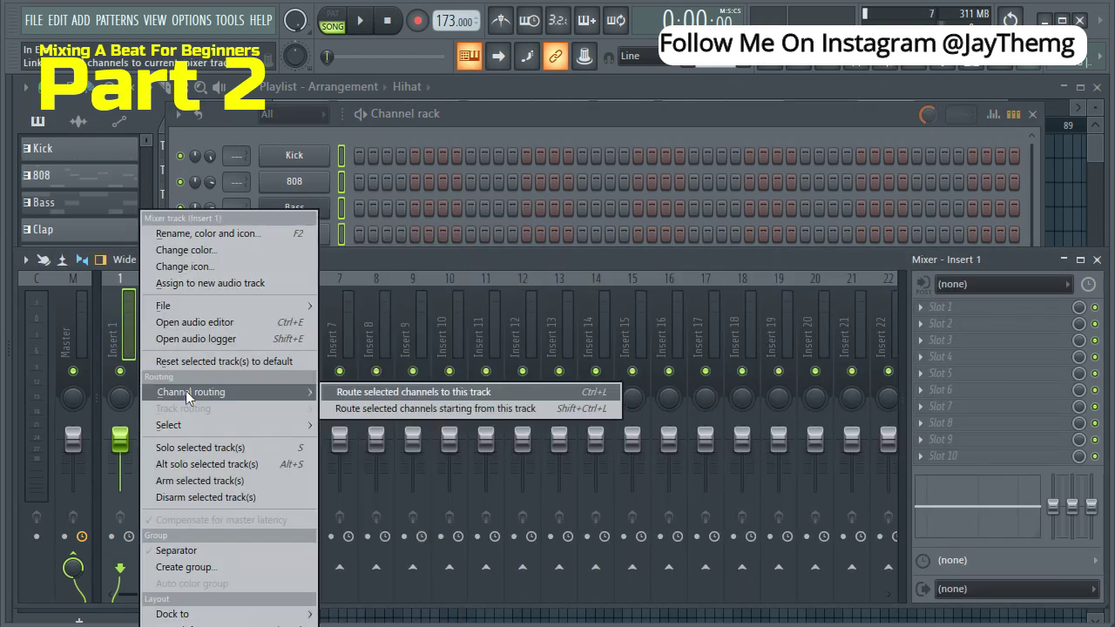
click(361, 411)
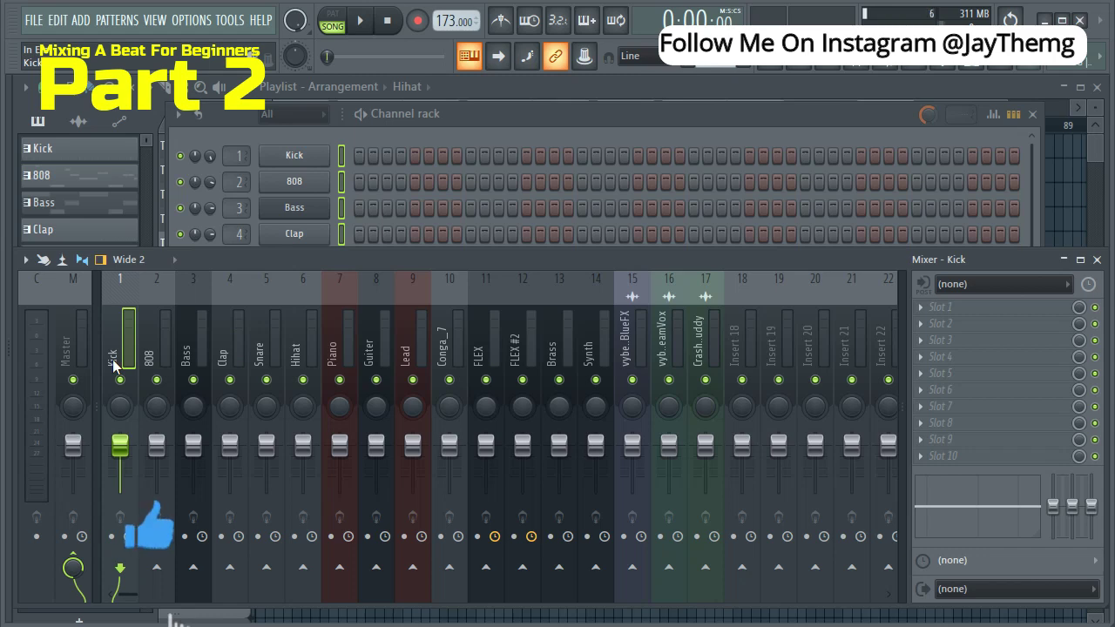
click(466, 119)
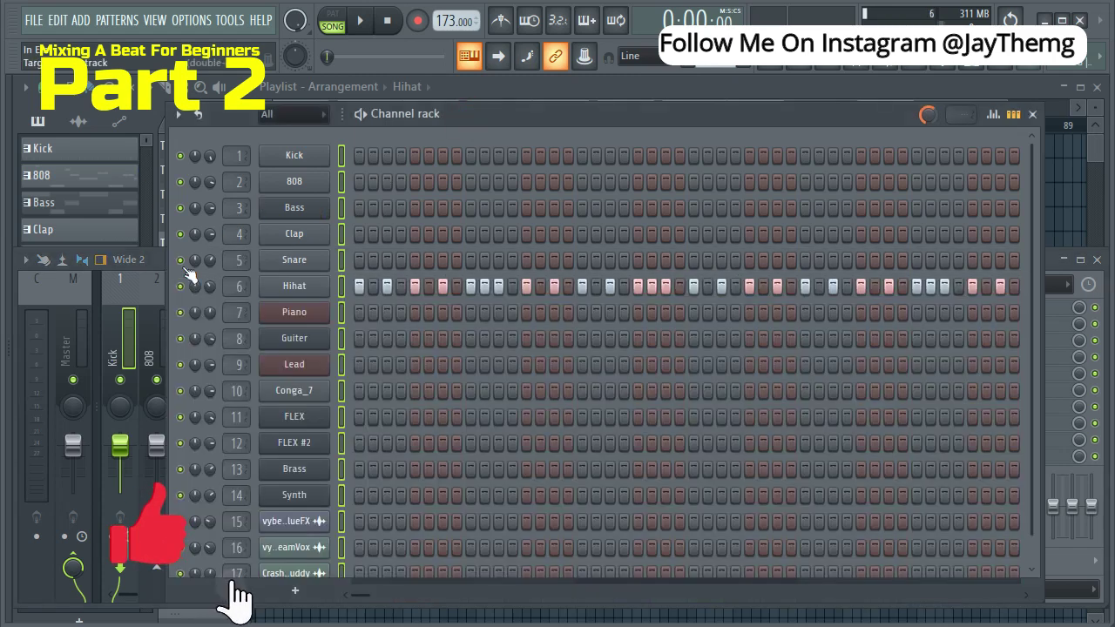
click(505, 260)
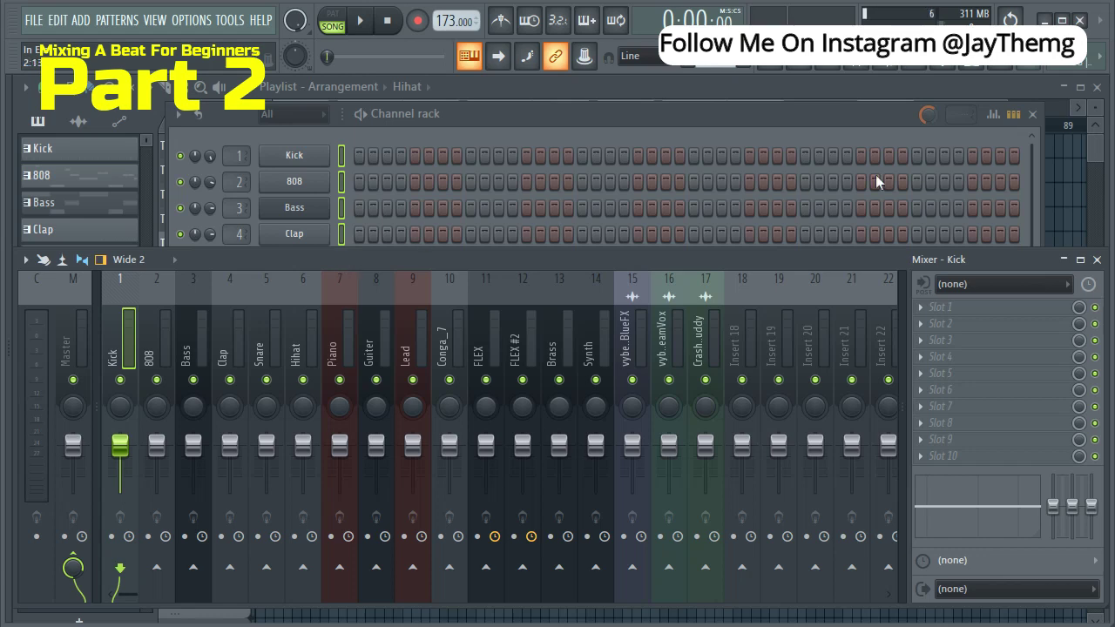
Close the Channel Rack and Mixer, then play the song once in the Playlist
click(1022, 132)
click(1032, 115)
click(1097, 259)
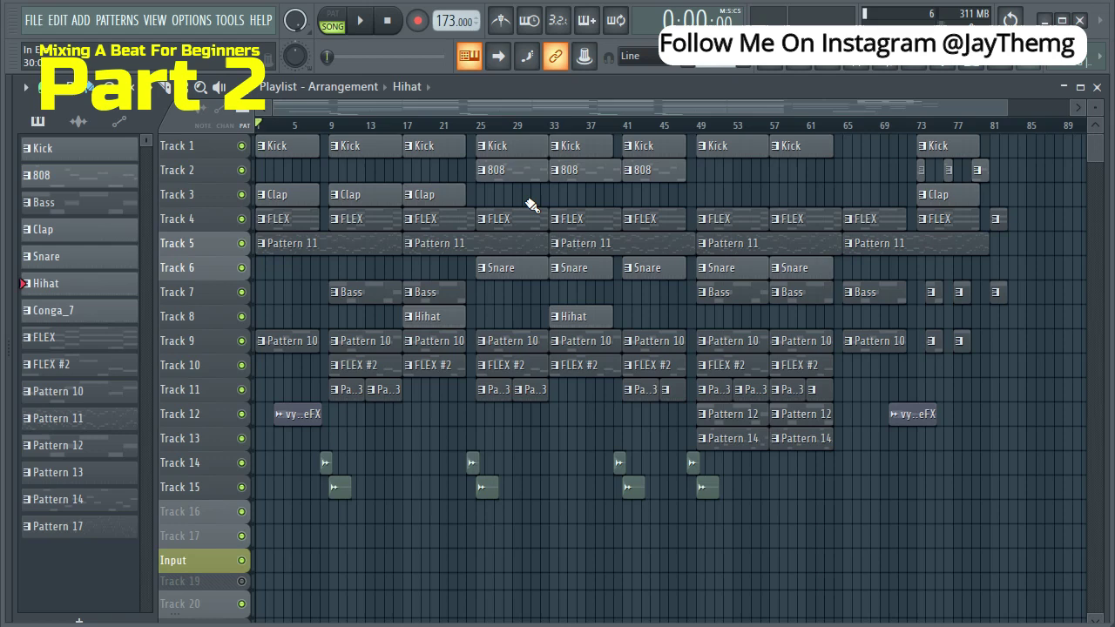
key(space)
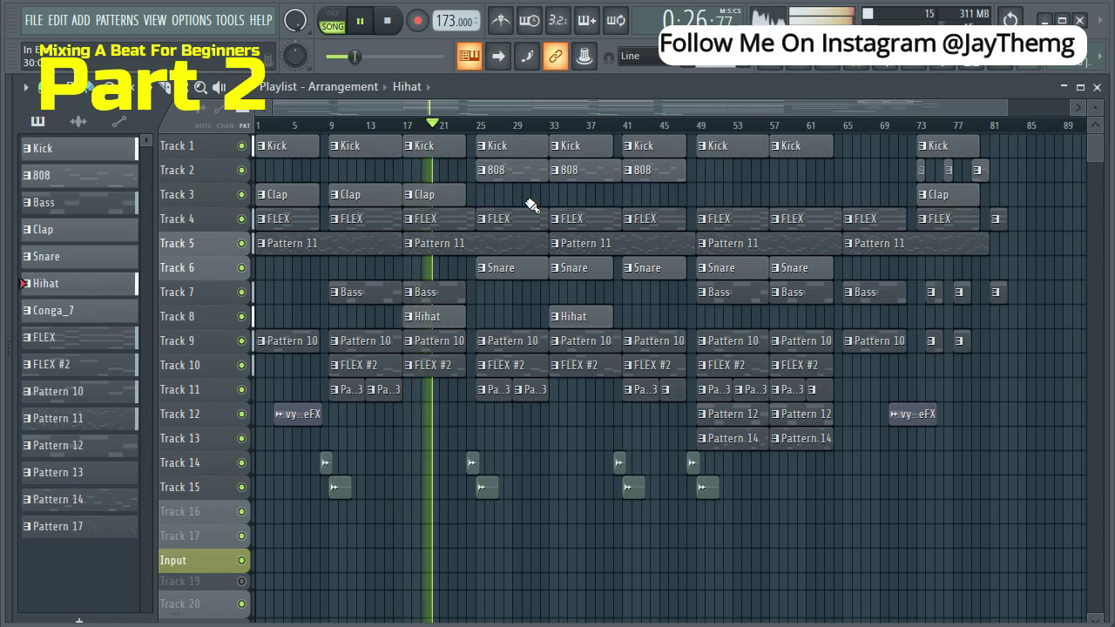
key(space)
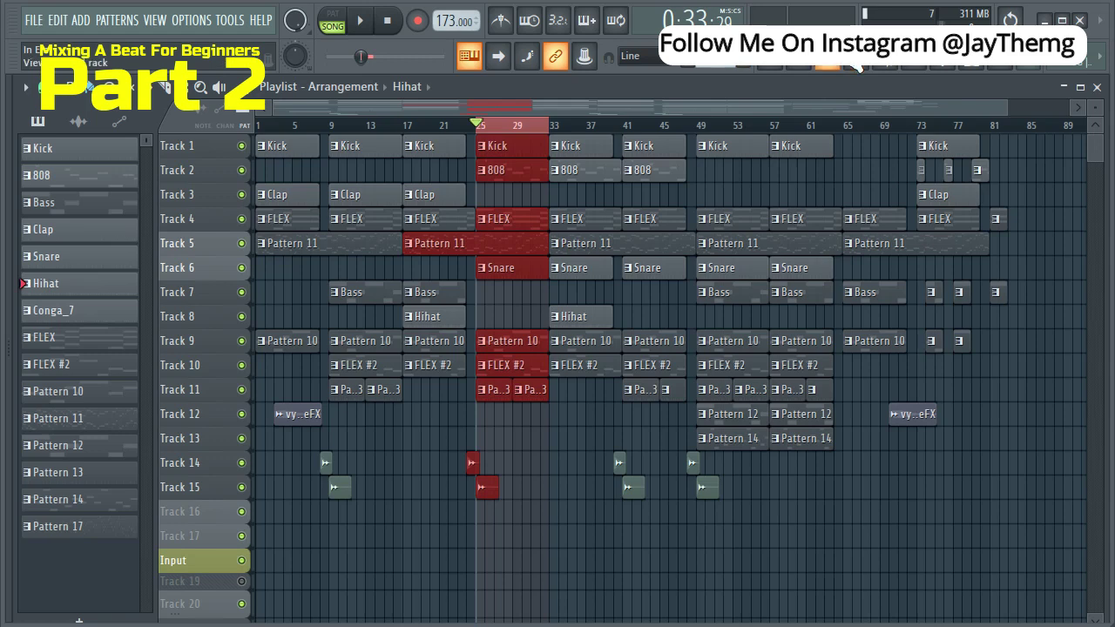
Solo the Kick mixer track and load Fruity Parametric EQ 2 into its first slot
key(F9)
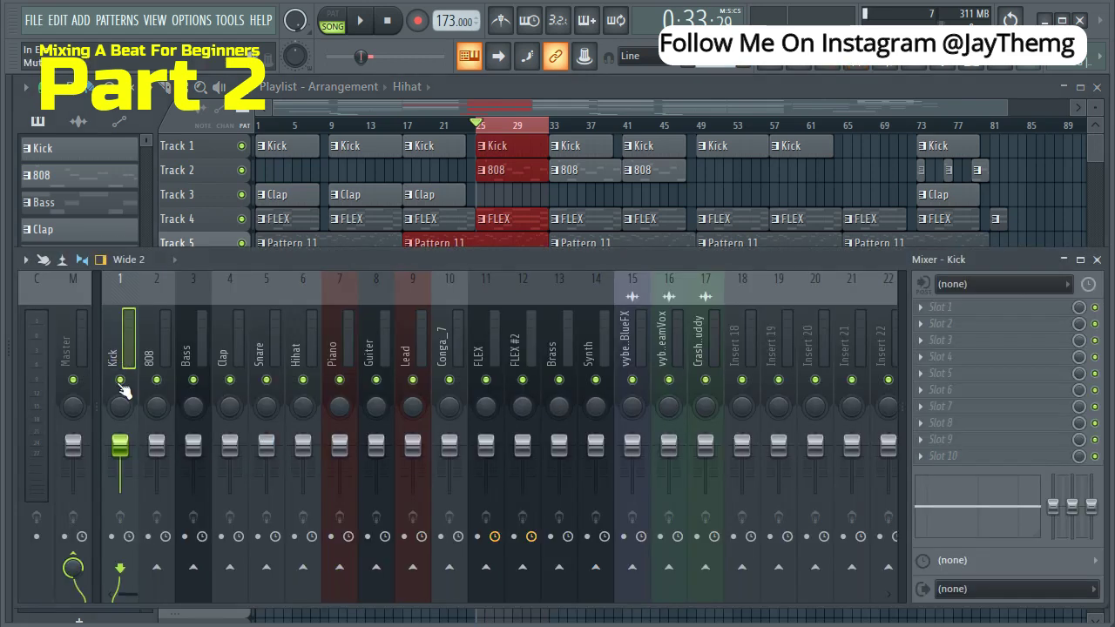
right_click(121, 383)
key(space)
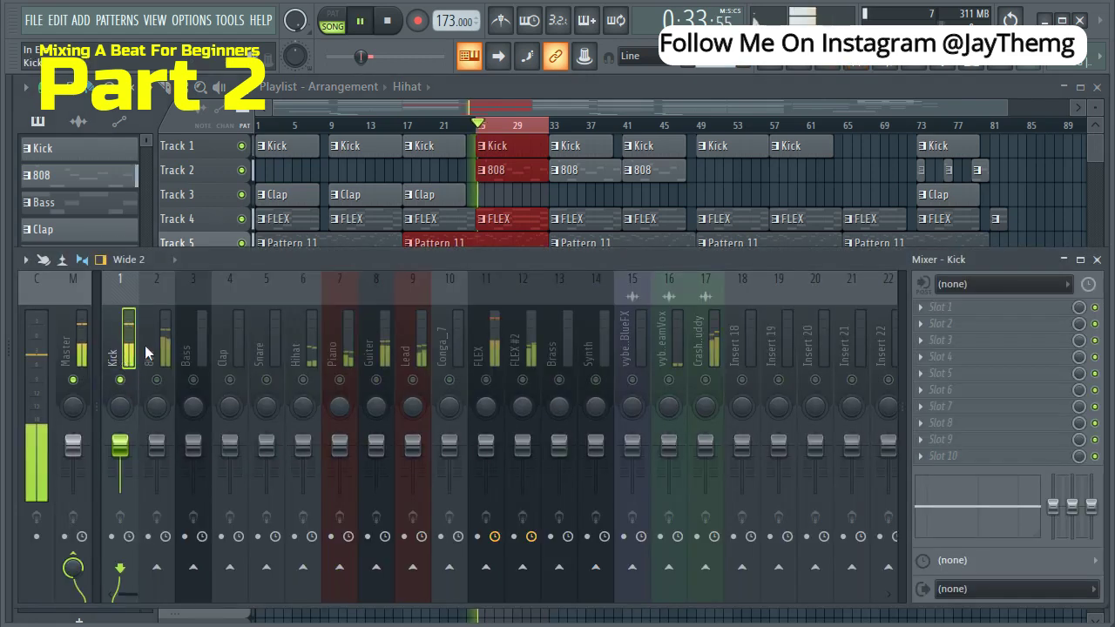
click(941, 307)
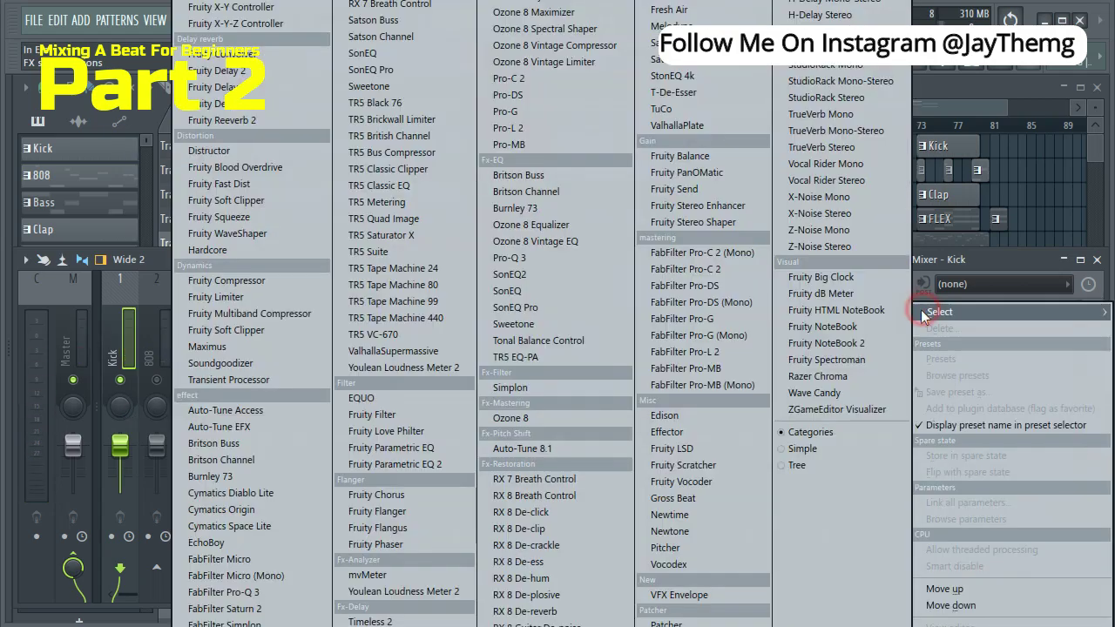
click(398, 466)
drag(388, 124, 427, 198)
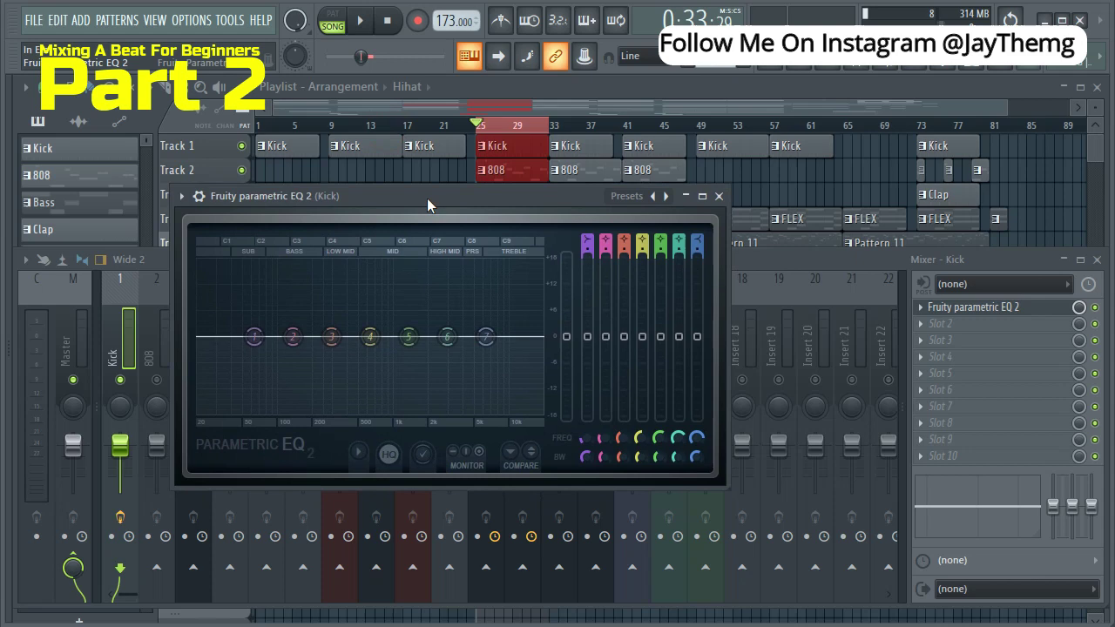
key(space)
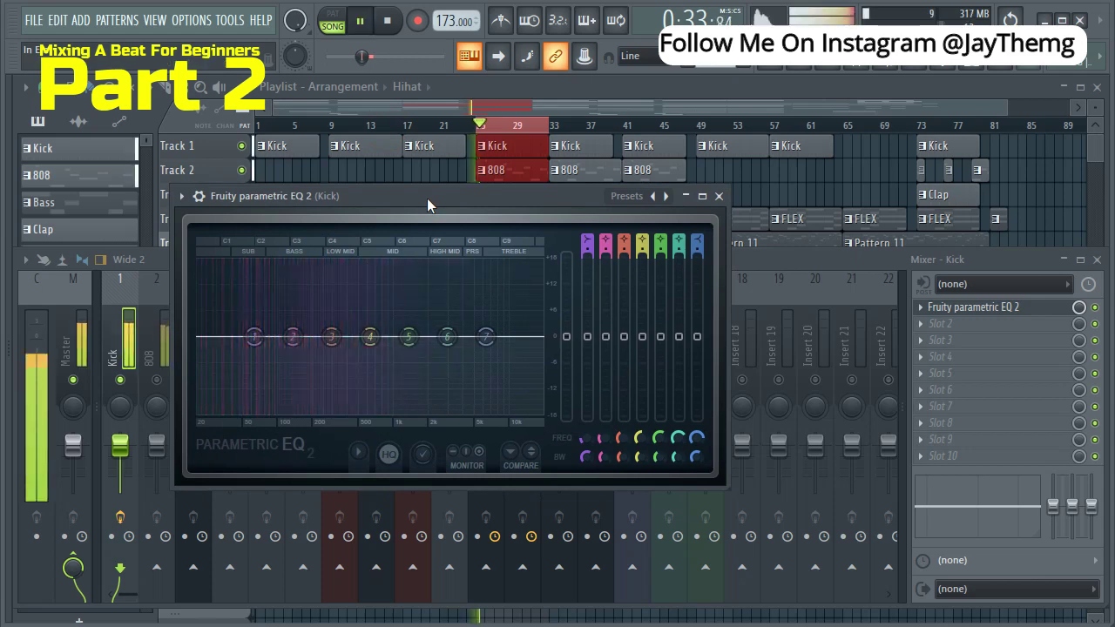
key(space)
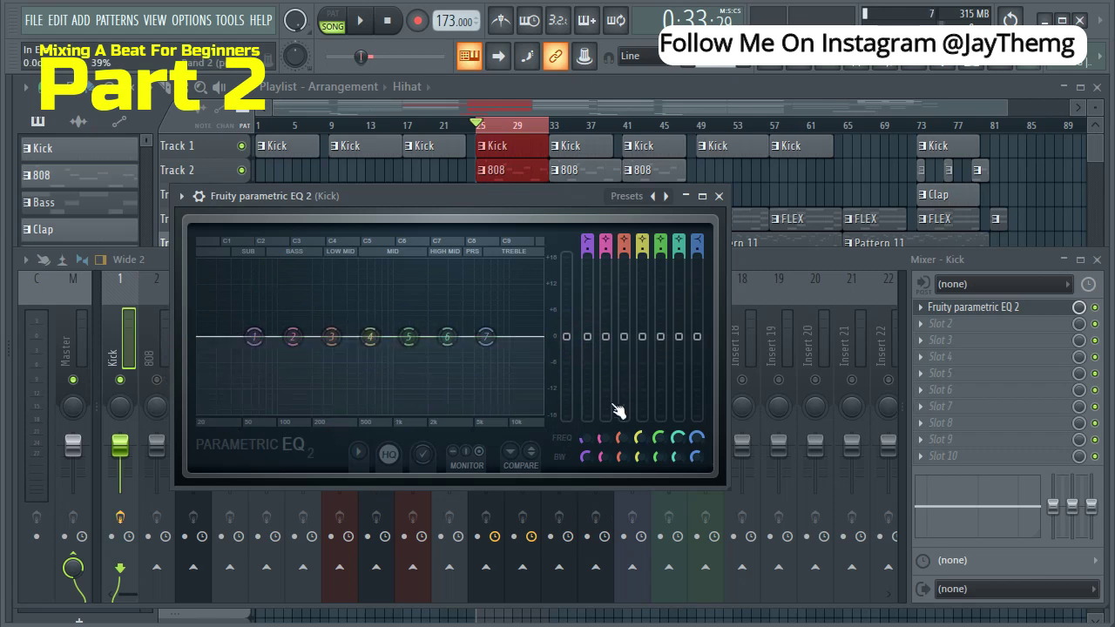
Pull Kick EQ band 7 into a steep low-pass, settling the cutoff near 1.35 kHz
drag(384, 193, 320, 219)
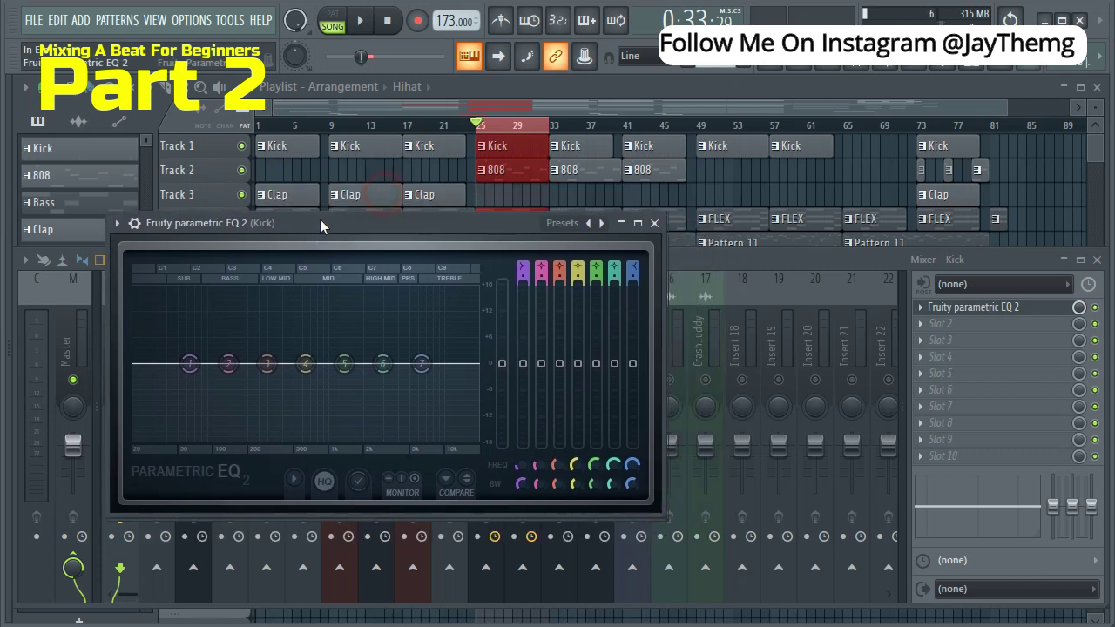
drag(649, 334, 734, 348)
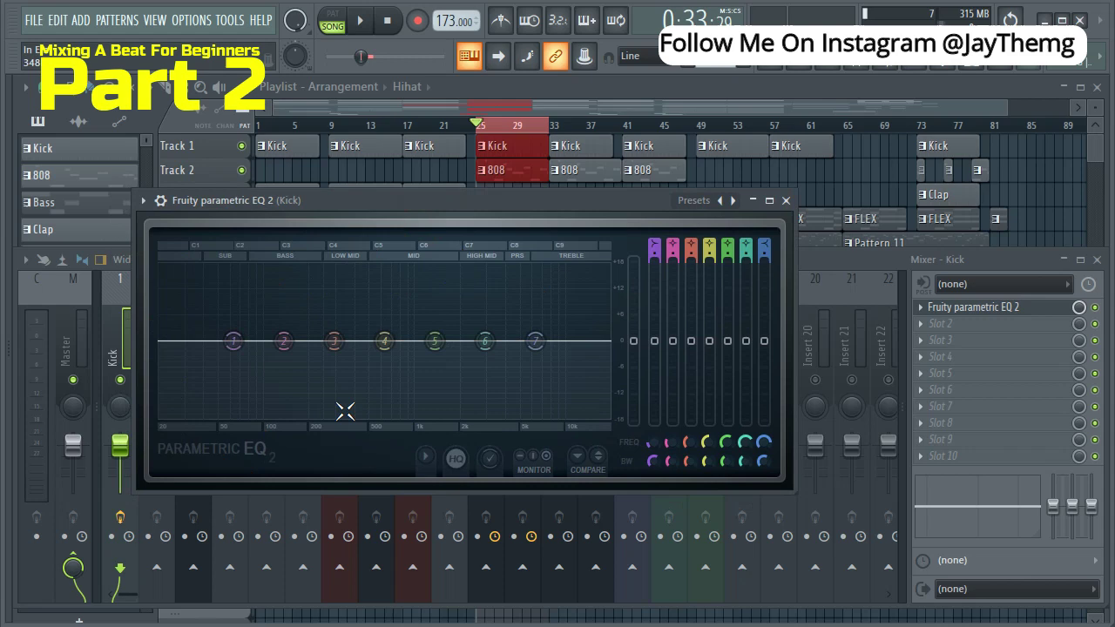
drag(535, 340, 456, 416)
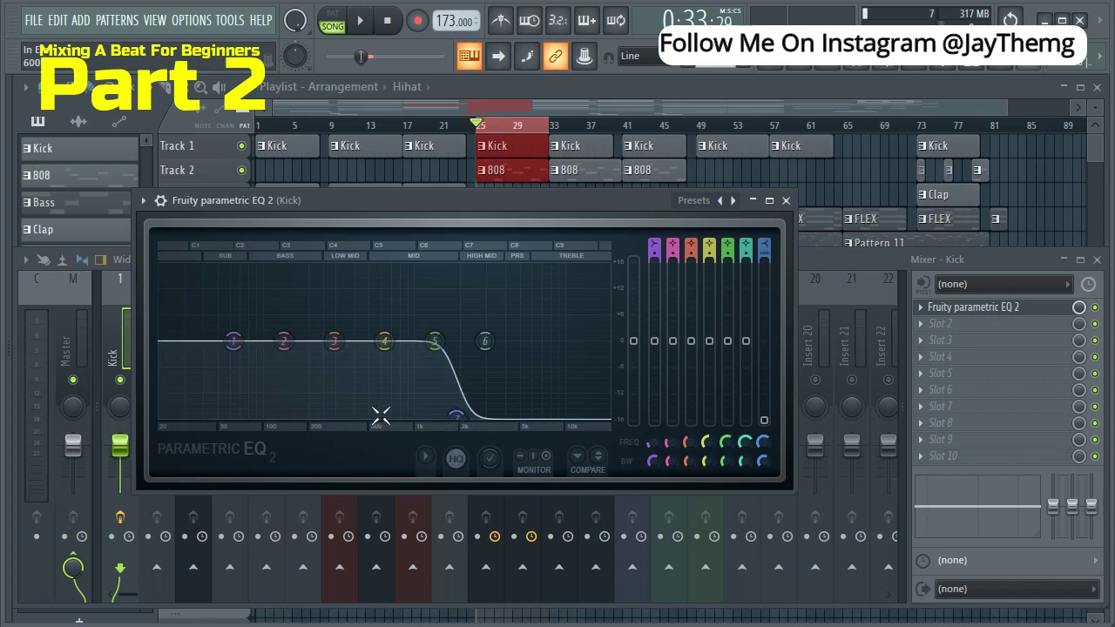
drag(457, 420, 541, 427)
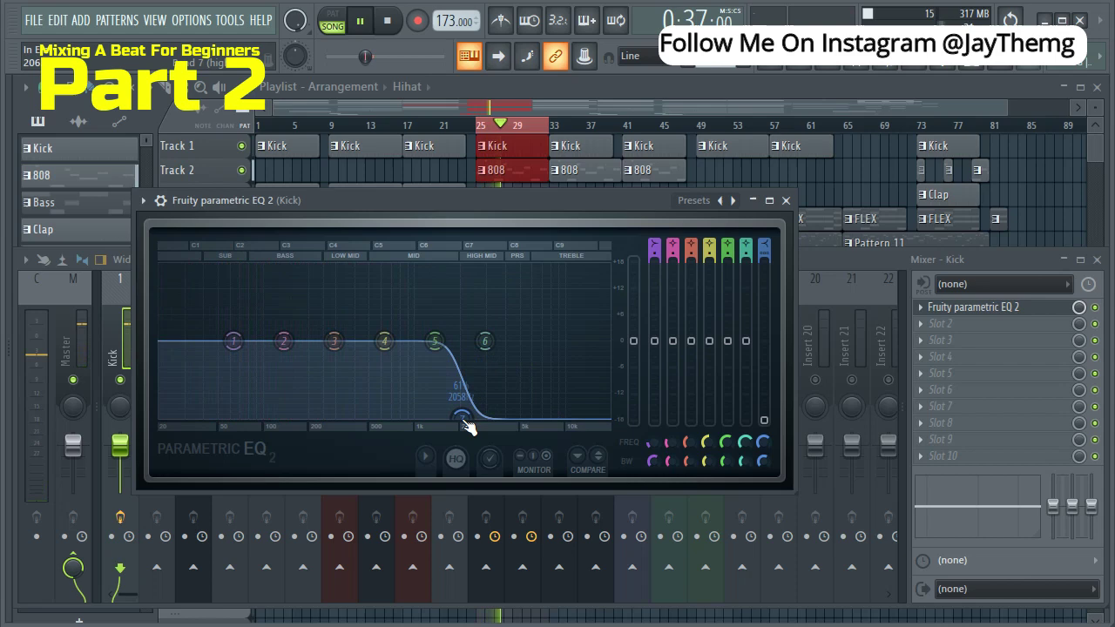
drag(463, 428, 430, 424)
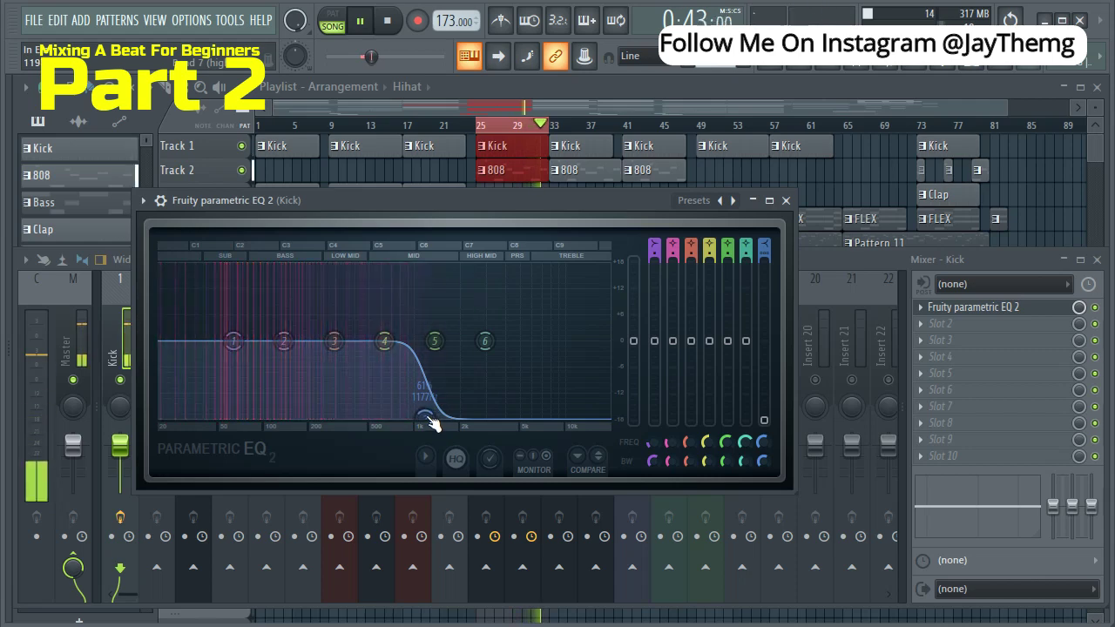
key(space)
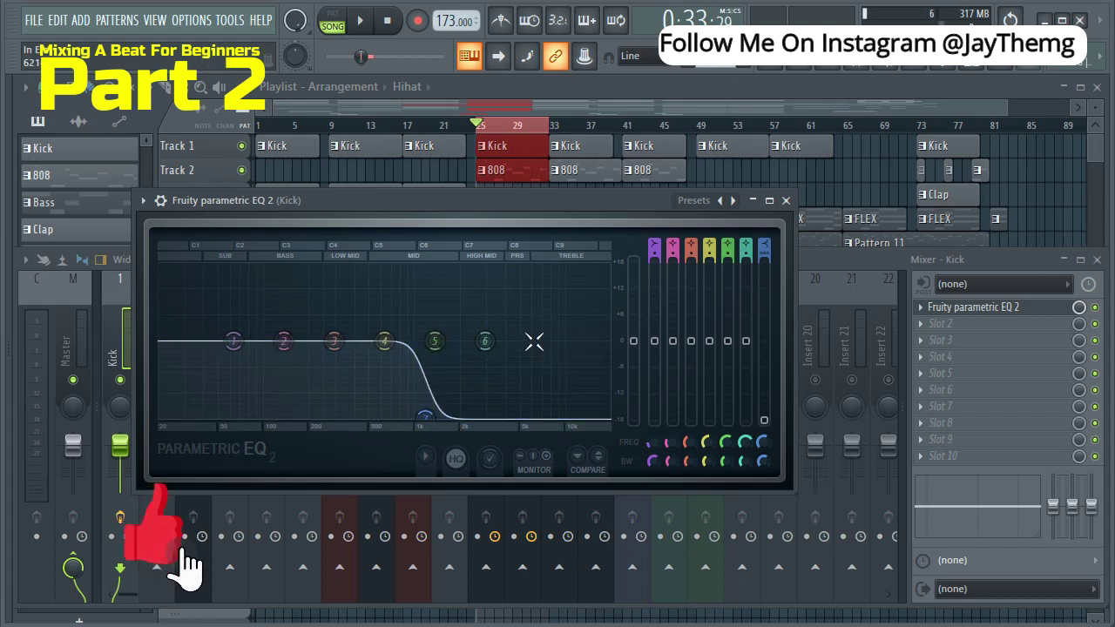
Select the 808 insert and load Fruity parametric EQ 2 into its first slot
key(Escape)
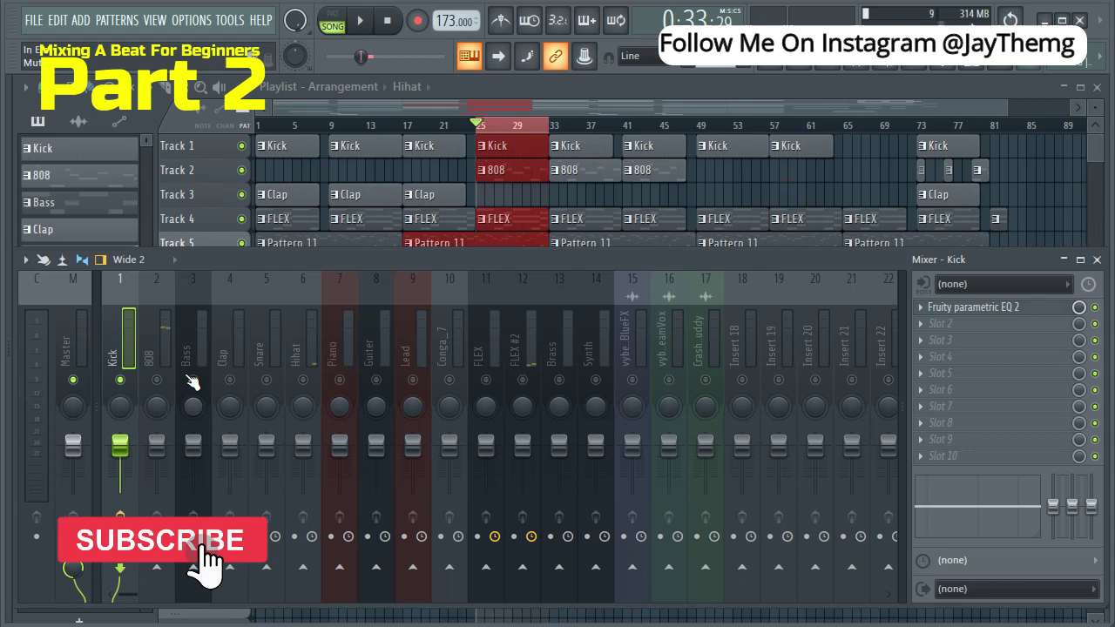
click(158, 382)
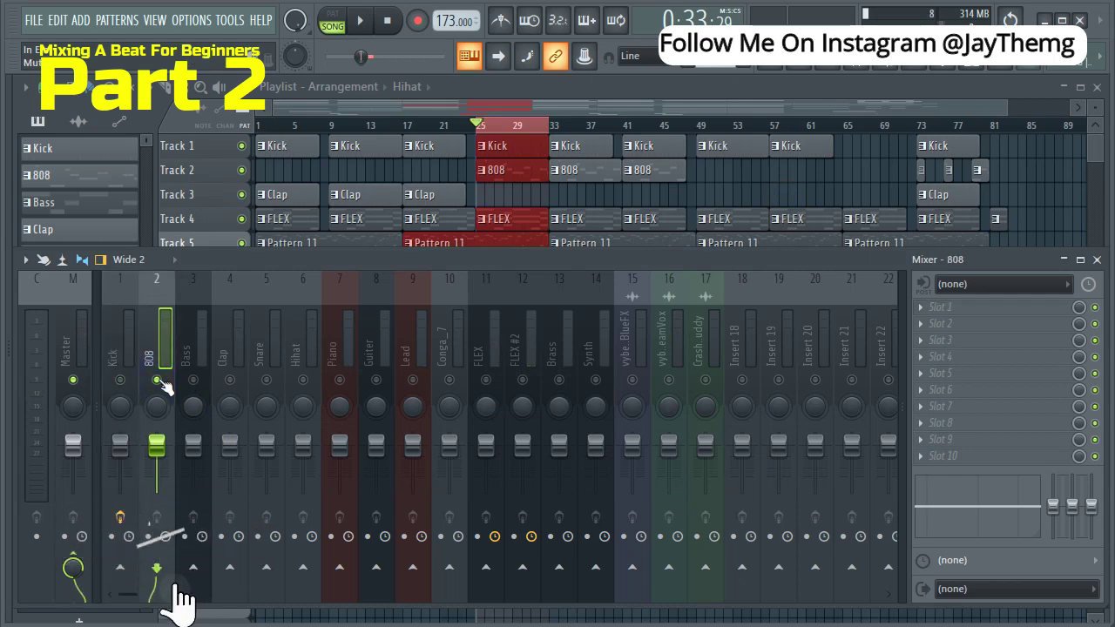
key(space)
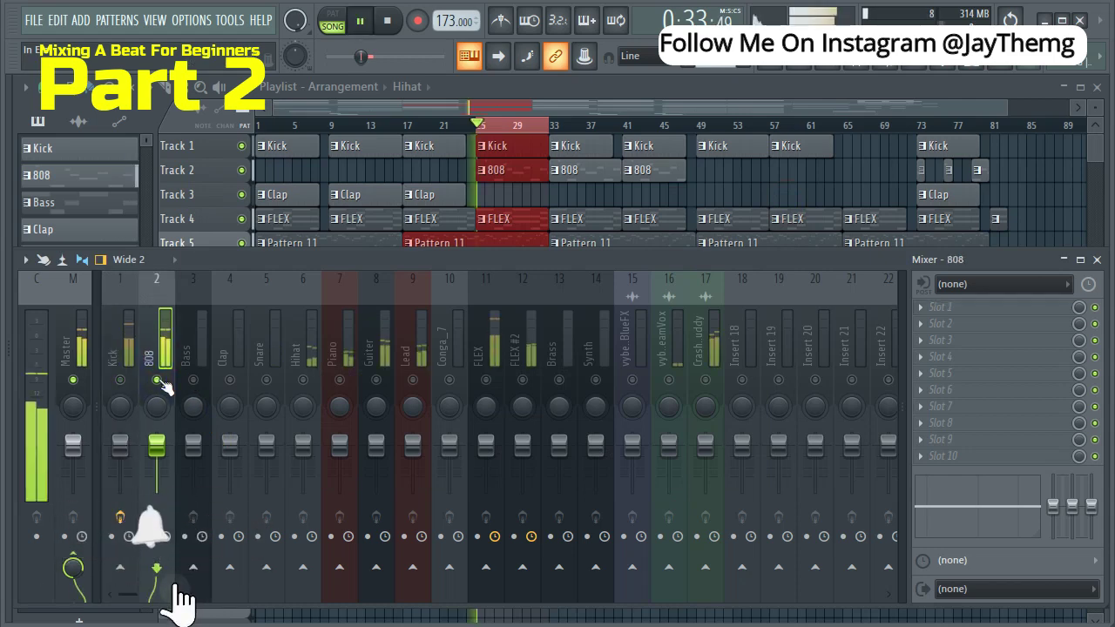
click(929, 312)
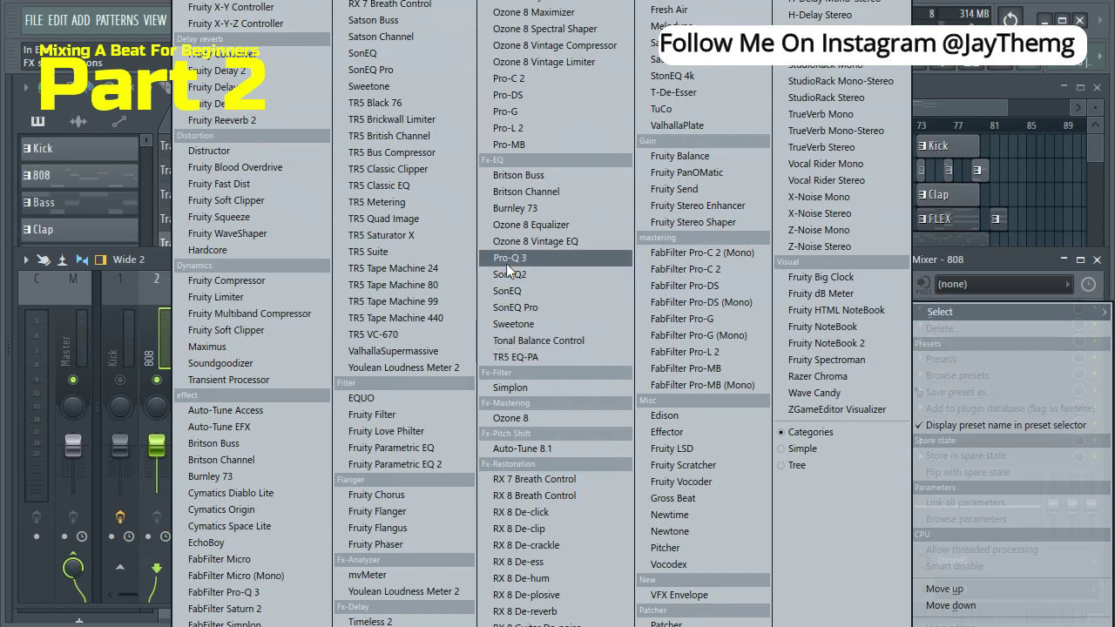
click(395, 464)
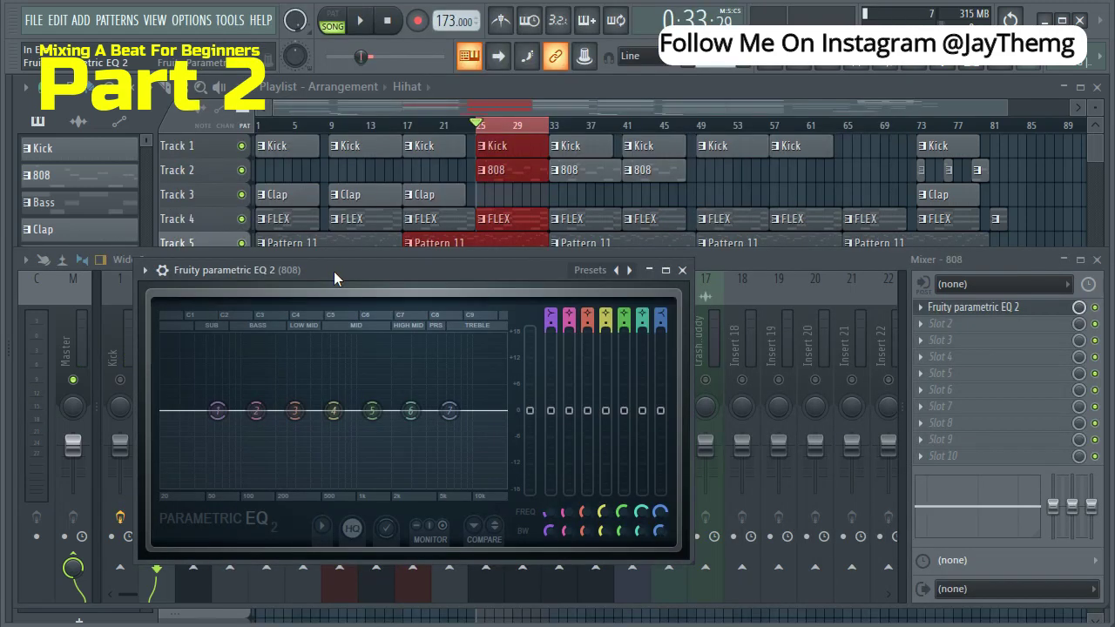
key(space)
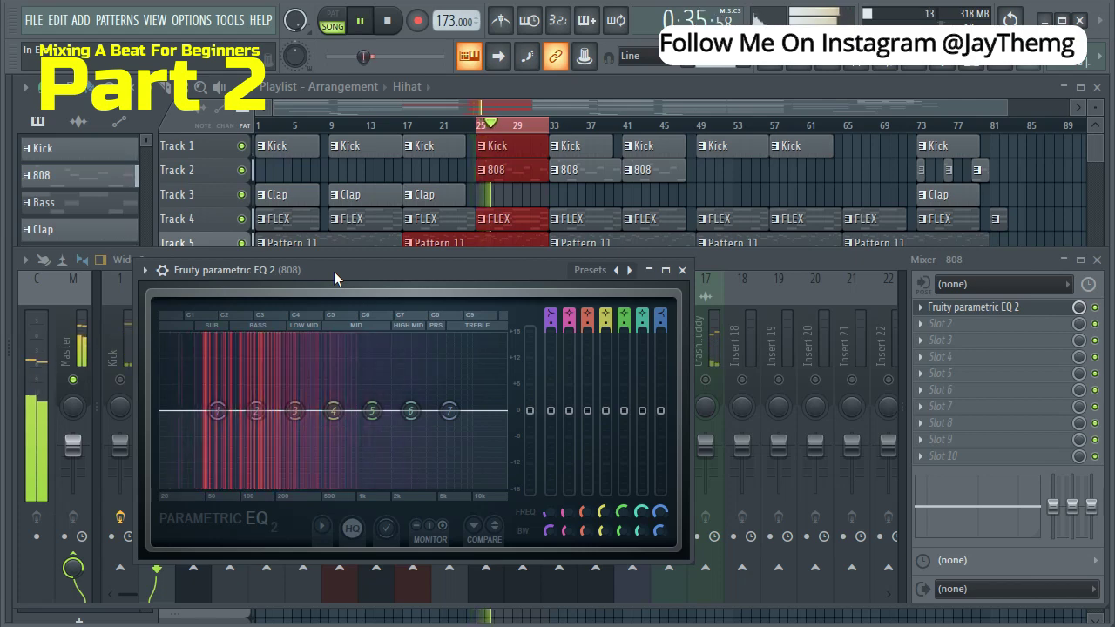
key(space)
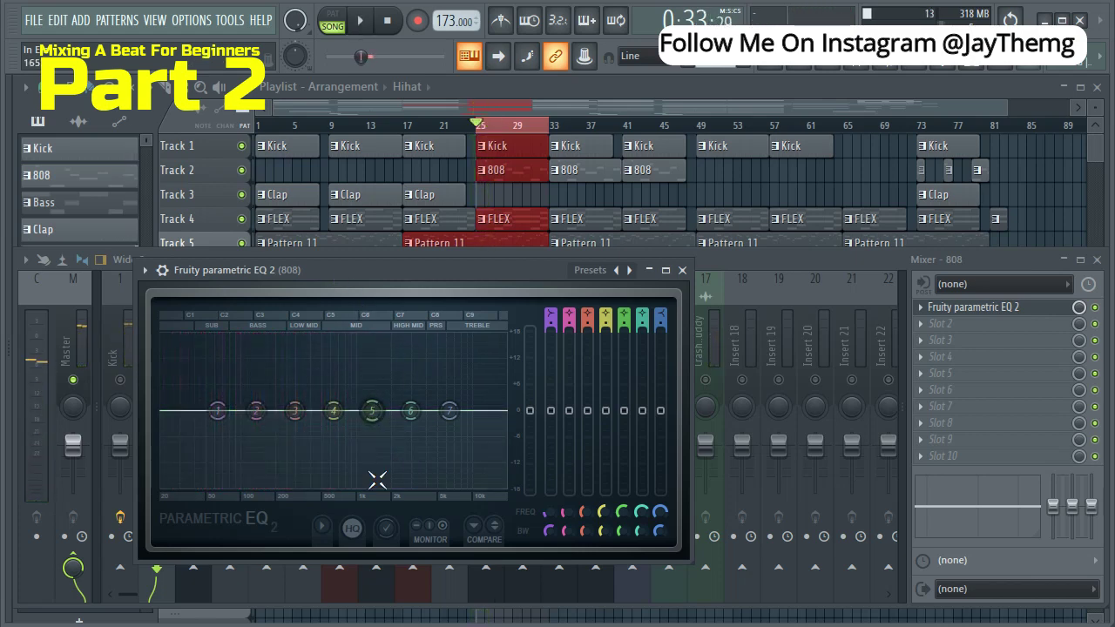
Cut the 808's highs with a steep band 7 low-pass near 825 Hz, then close the EQ
drag(449, 411, 401, 496)
scroll(396, 485, up, 5)
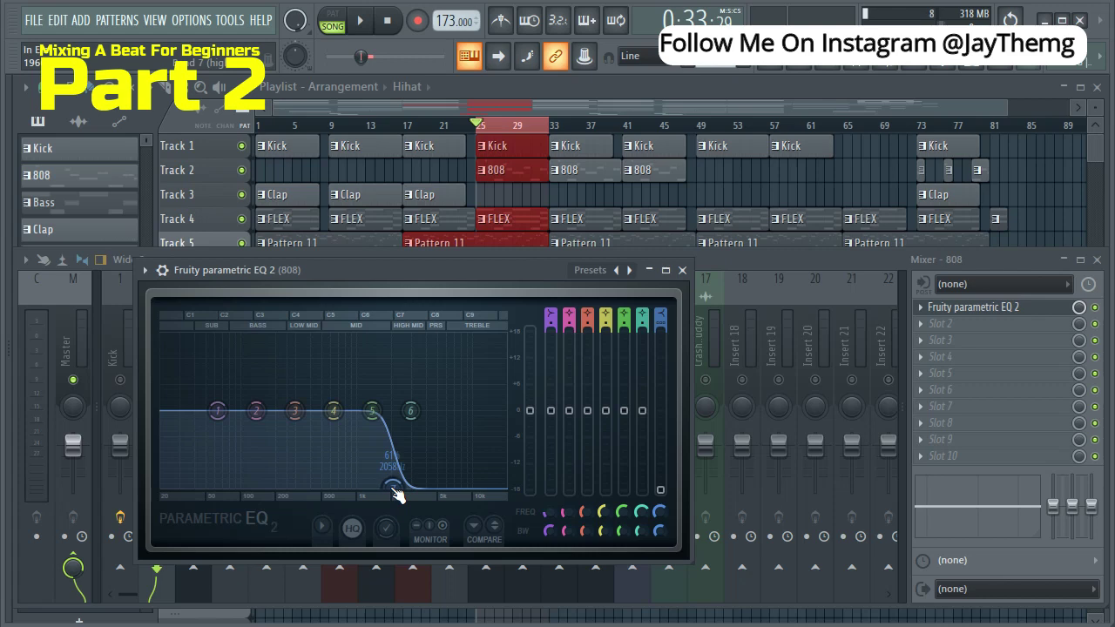
key(space)
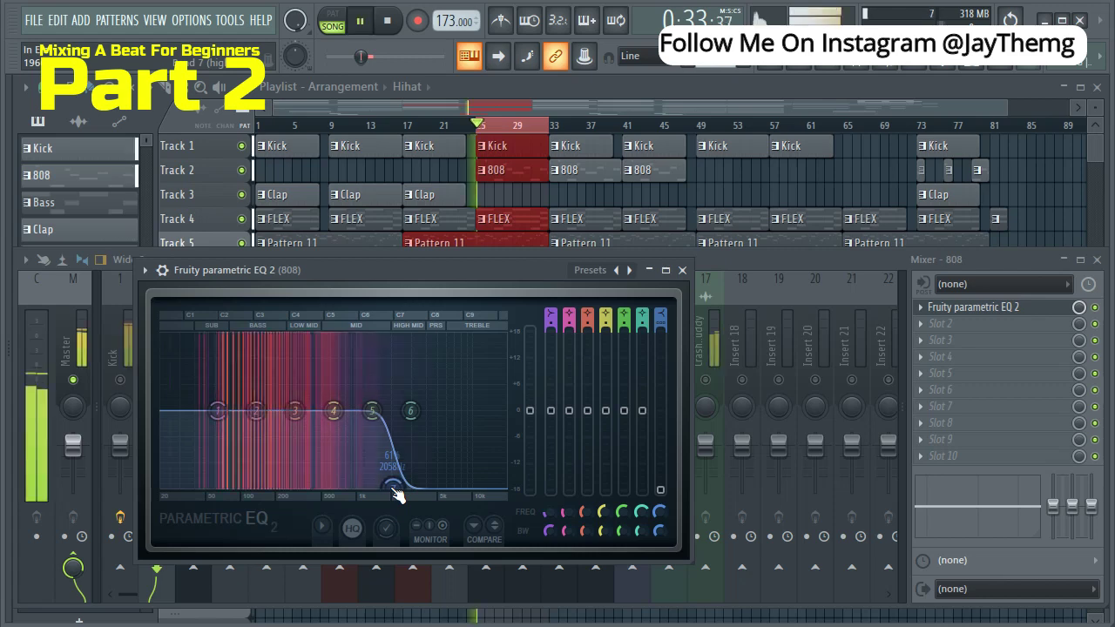
drag(394, 488, 356, 495)
key(space)
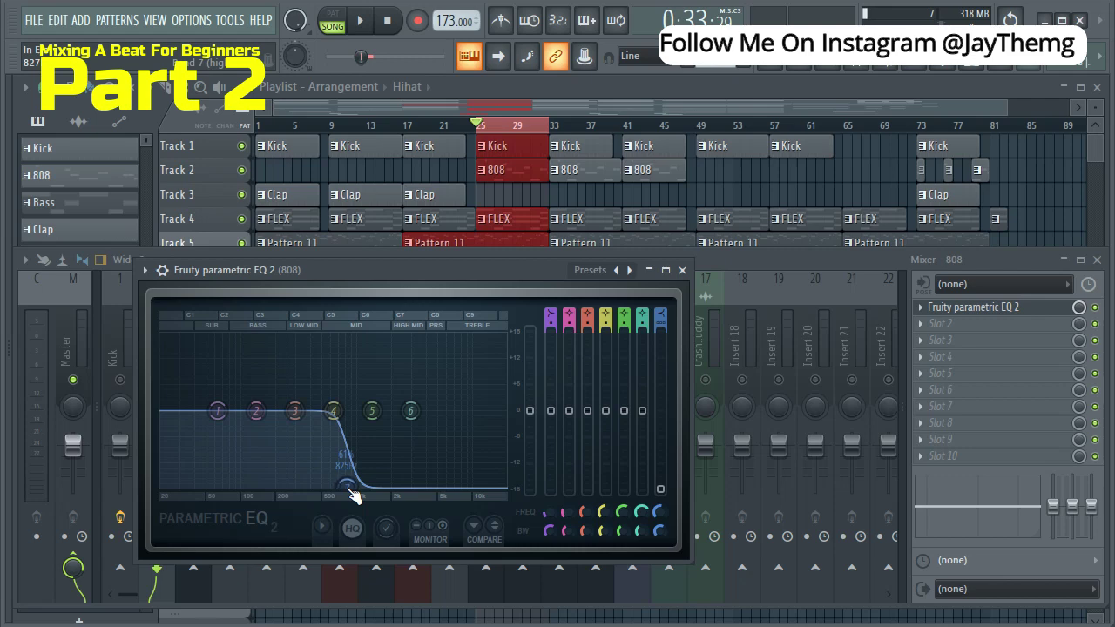
click(682, 270)
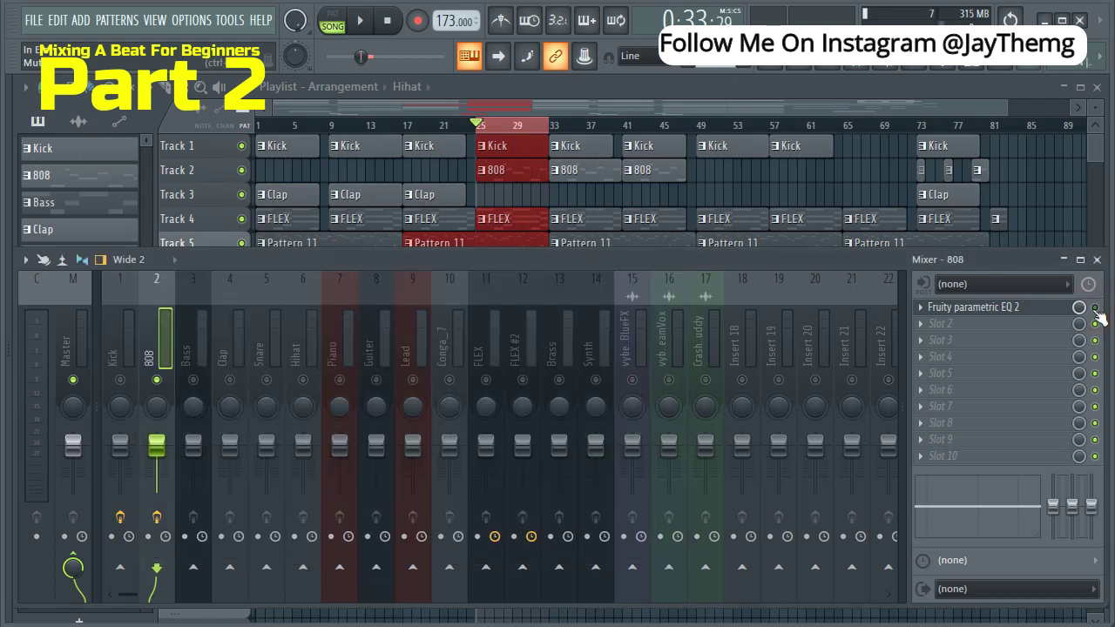
Bypass the 808's EQ during playback and reopen its window, moved aside
key(space)
click(1095, 309)
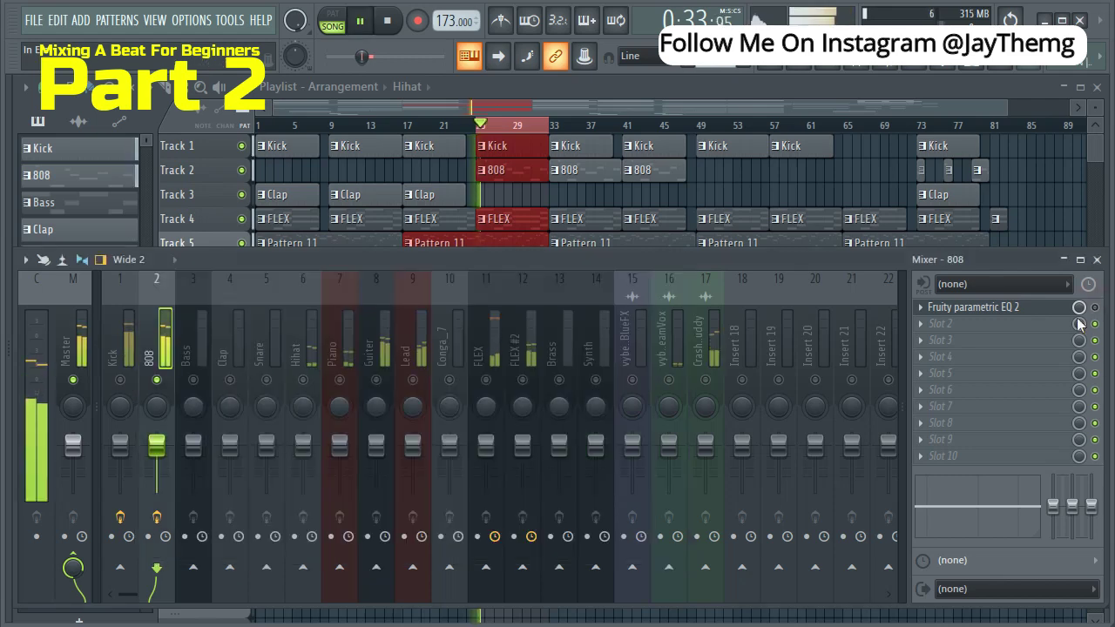
click(994, 307)
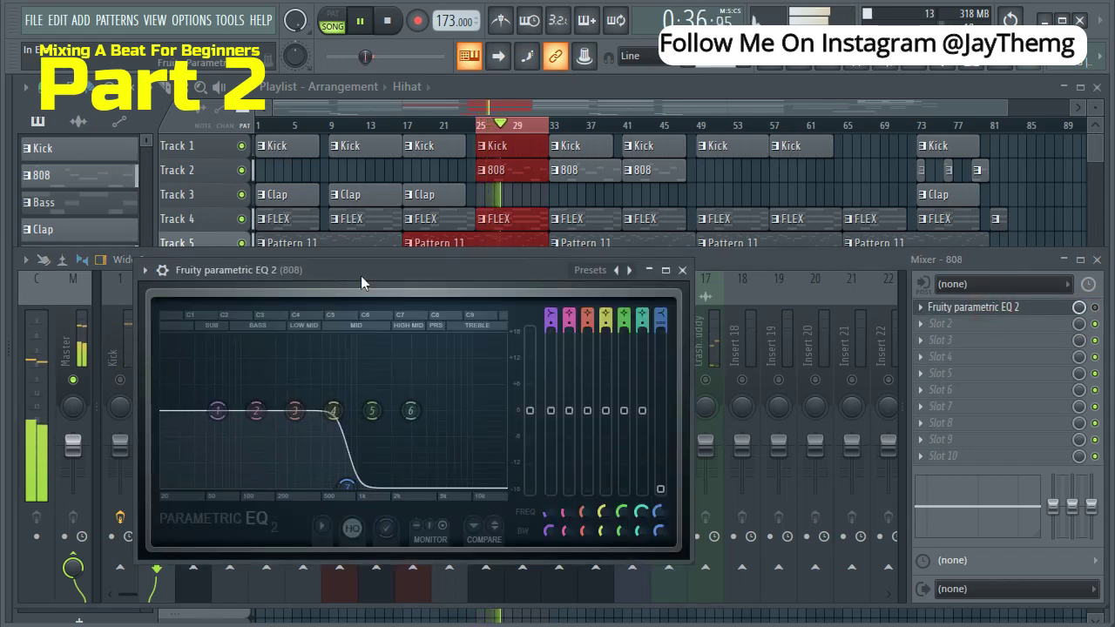
drag(361, 275, 526, 179)
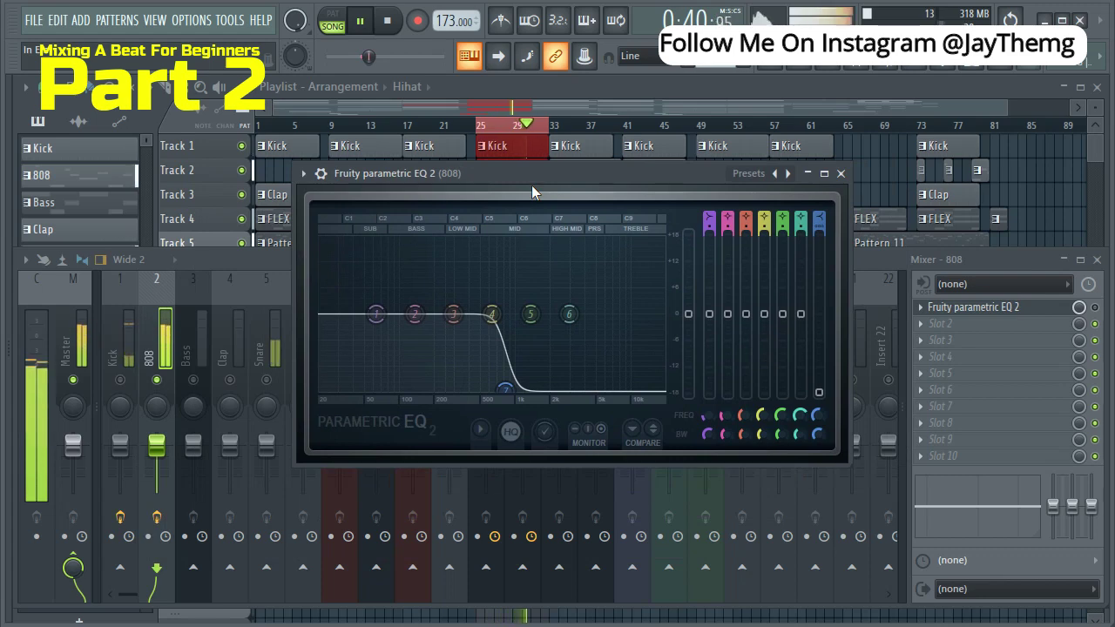
key(space)
Toggle the 808's EQ off and back on while playing, leaving its window fully in view
click(1098, 310)
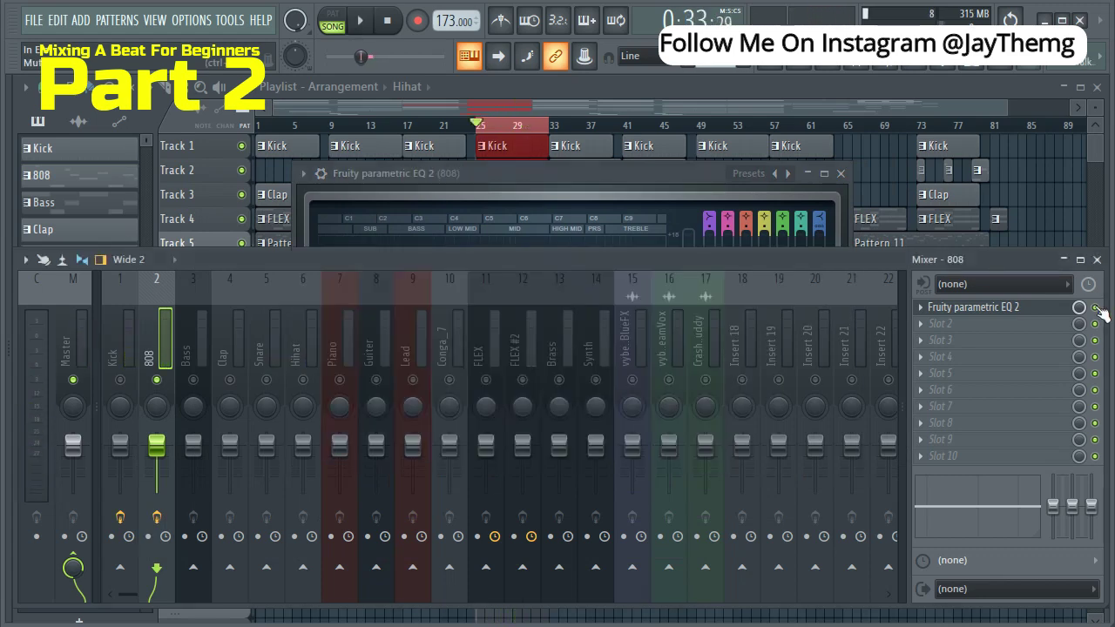
click(1100, 312)
key(space)
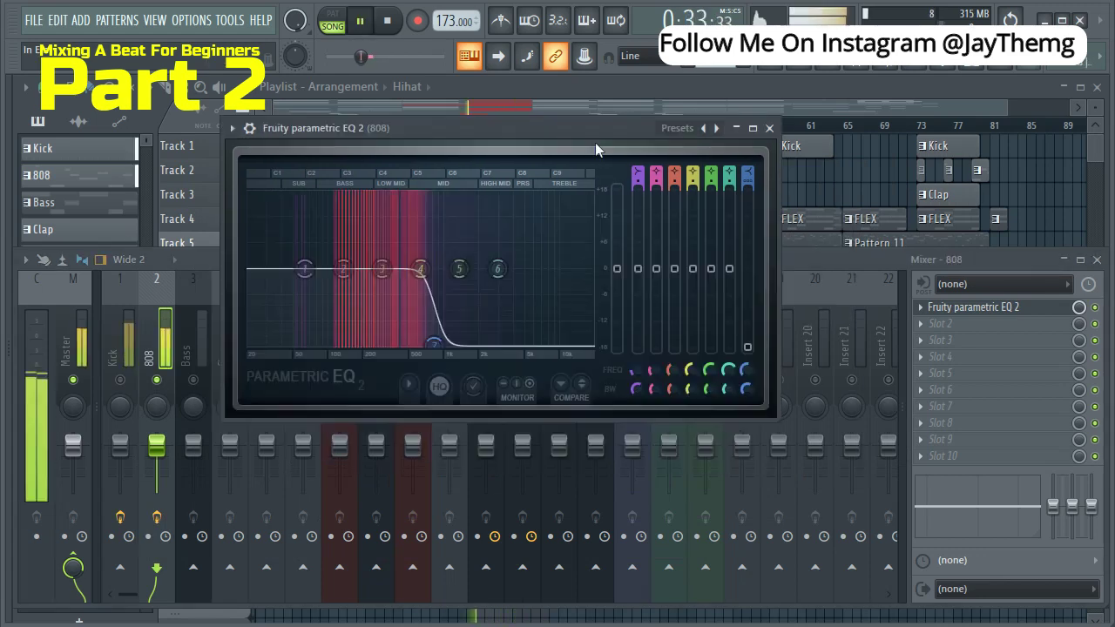
click(1099, 314)
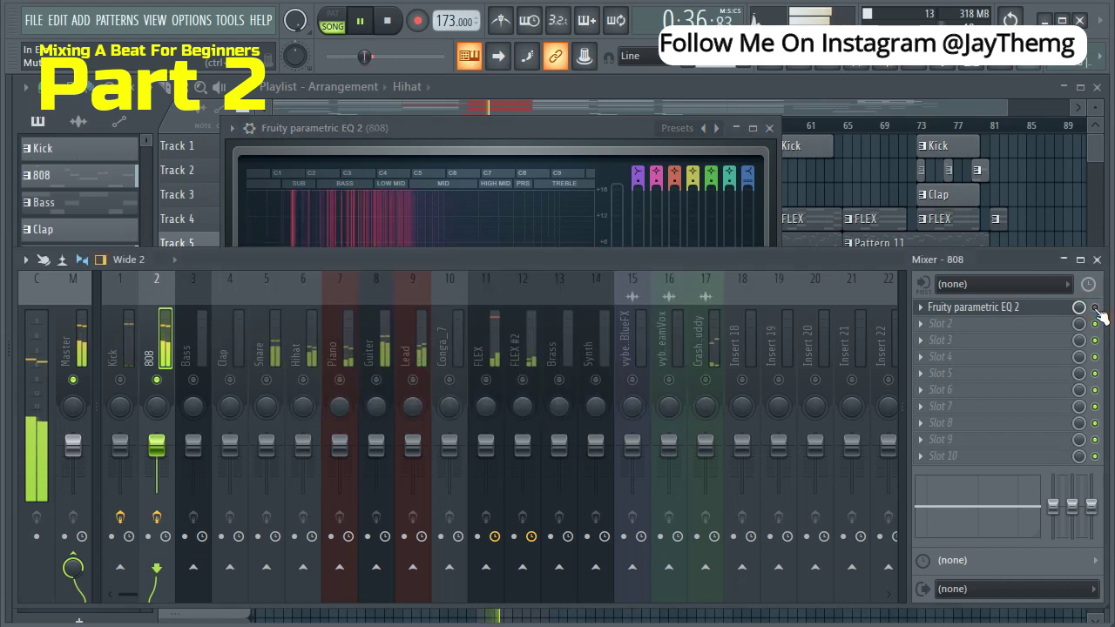
click(1096, 310)
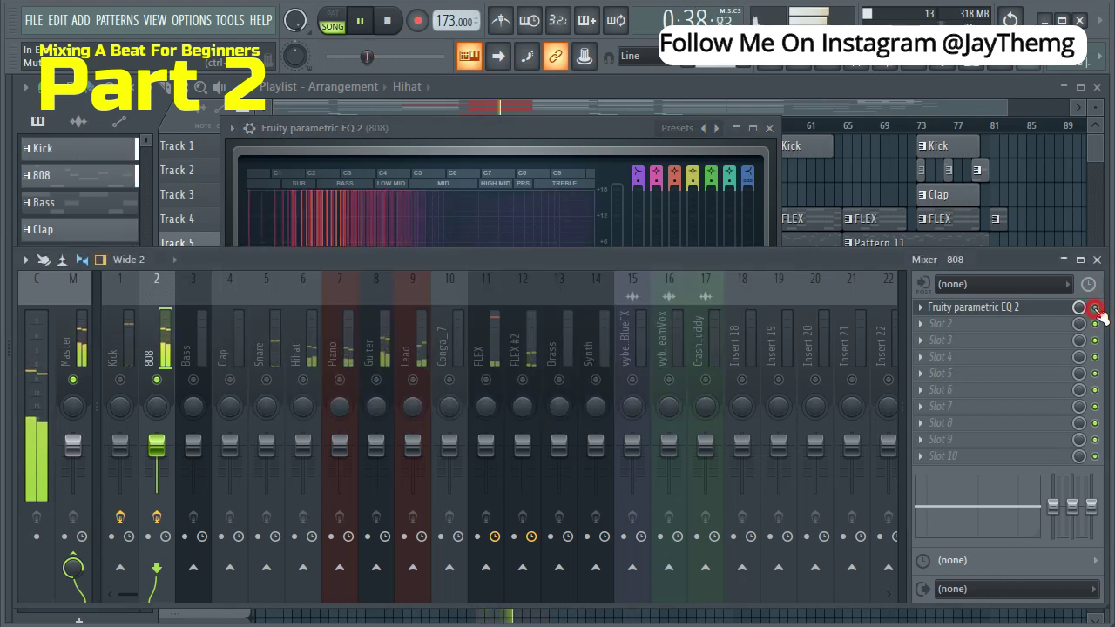
click(1096, 310)
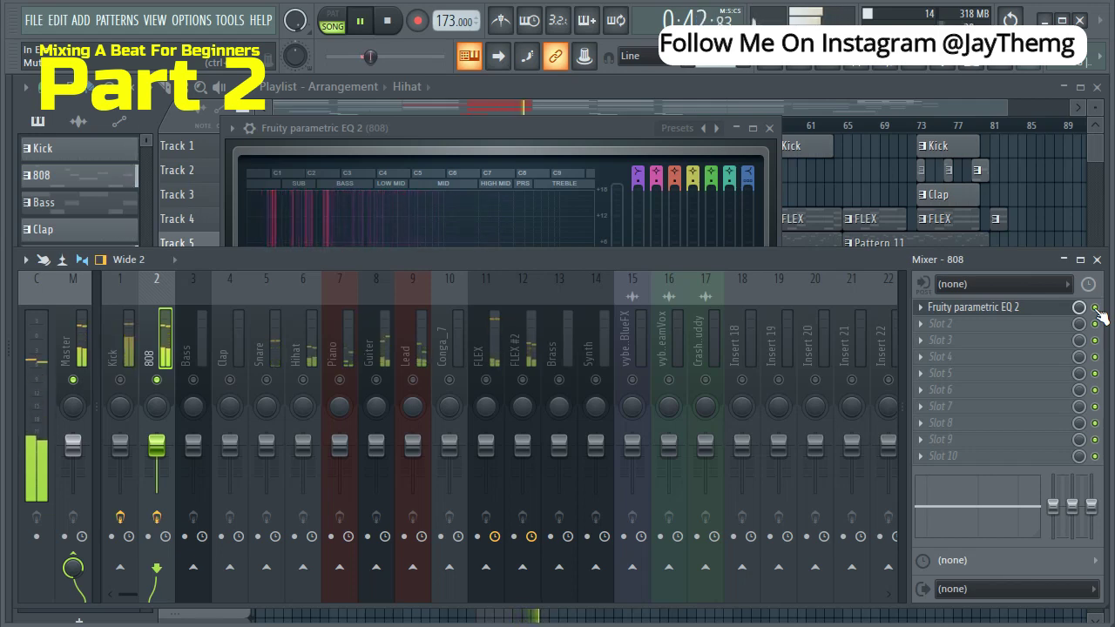
key(space)
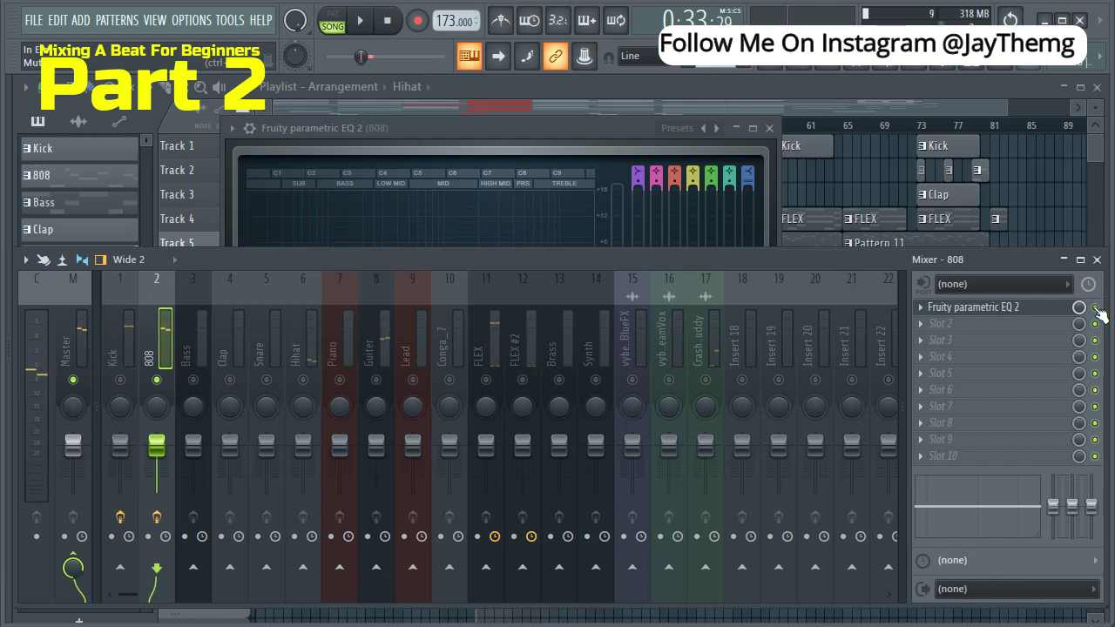
drag(574, 131, 765, 186)
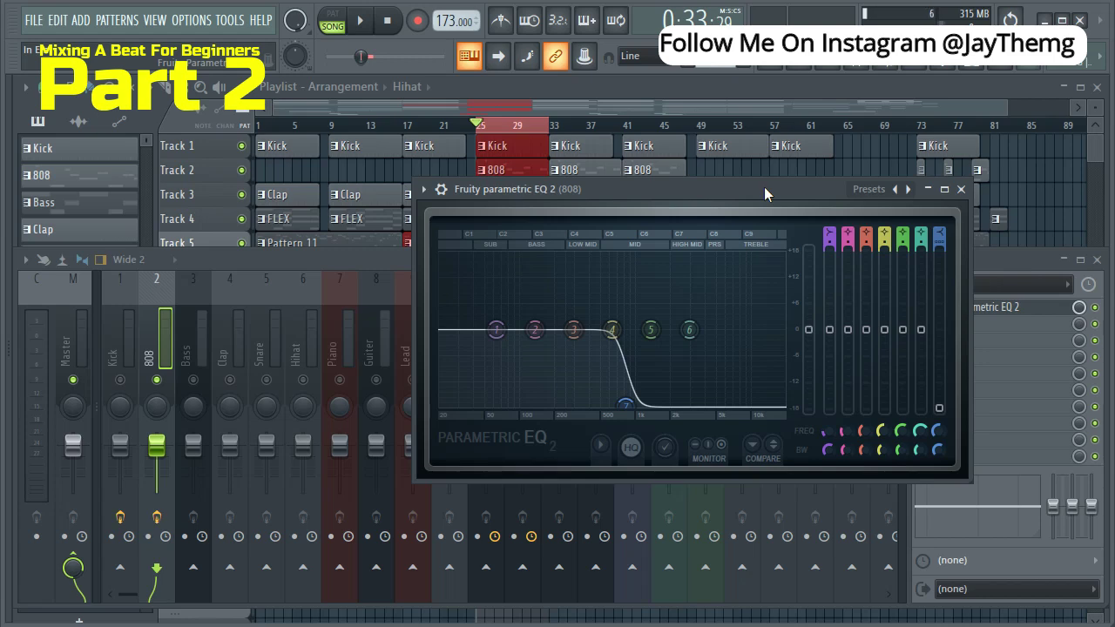
Steeply low-pass the Bass track's EQ with band 7 at roughly 500 Hz
key(Escape)
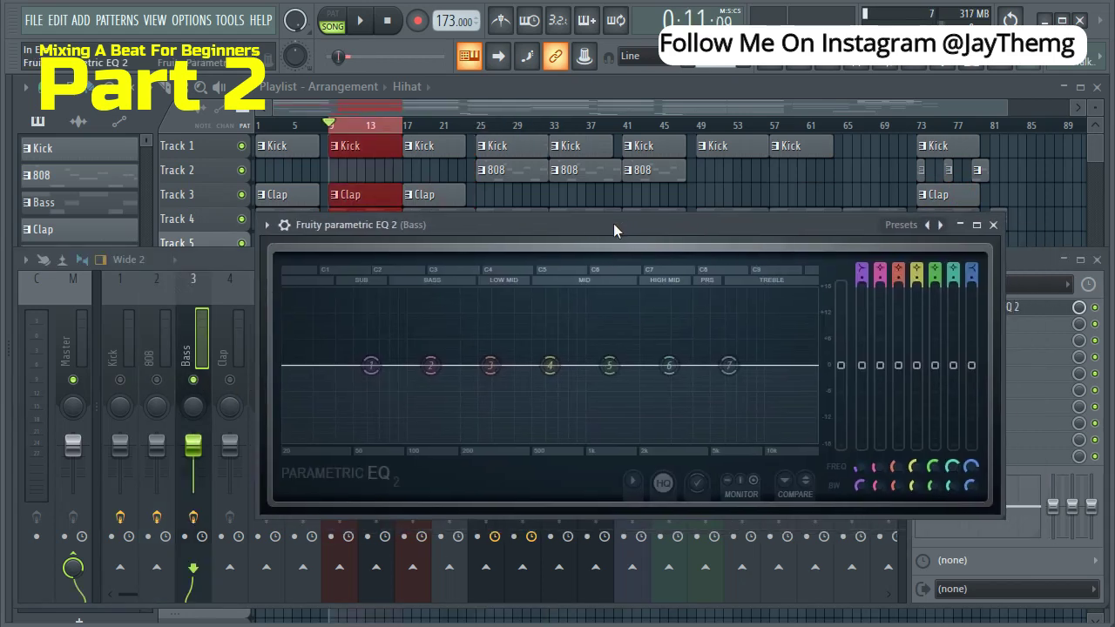
key(space)
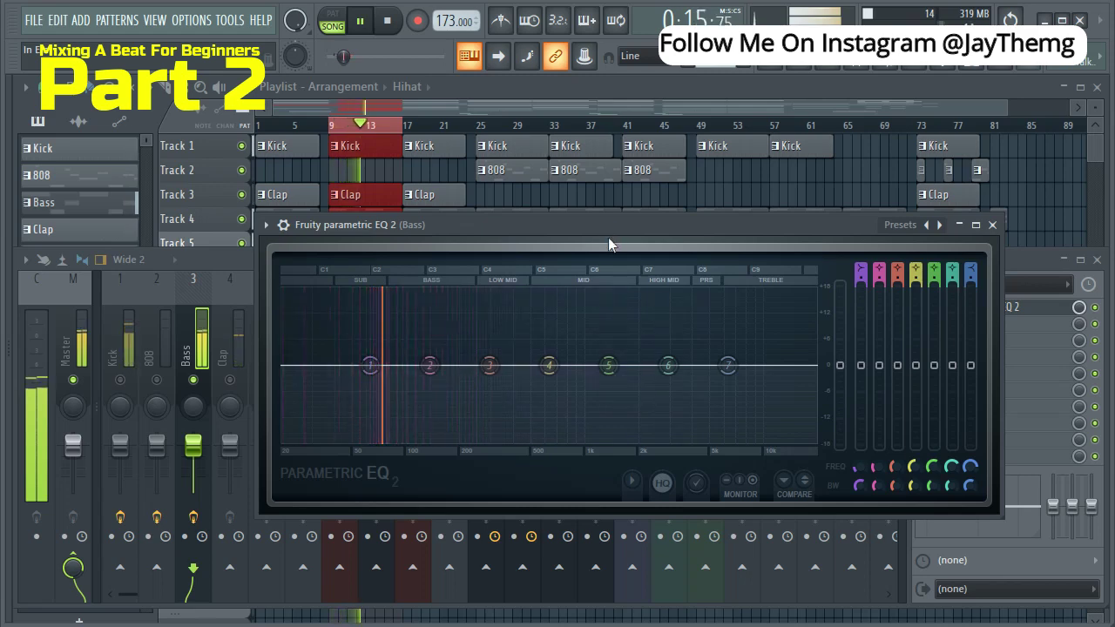
key(space)
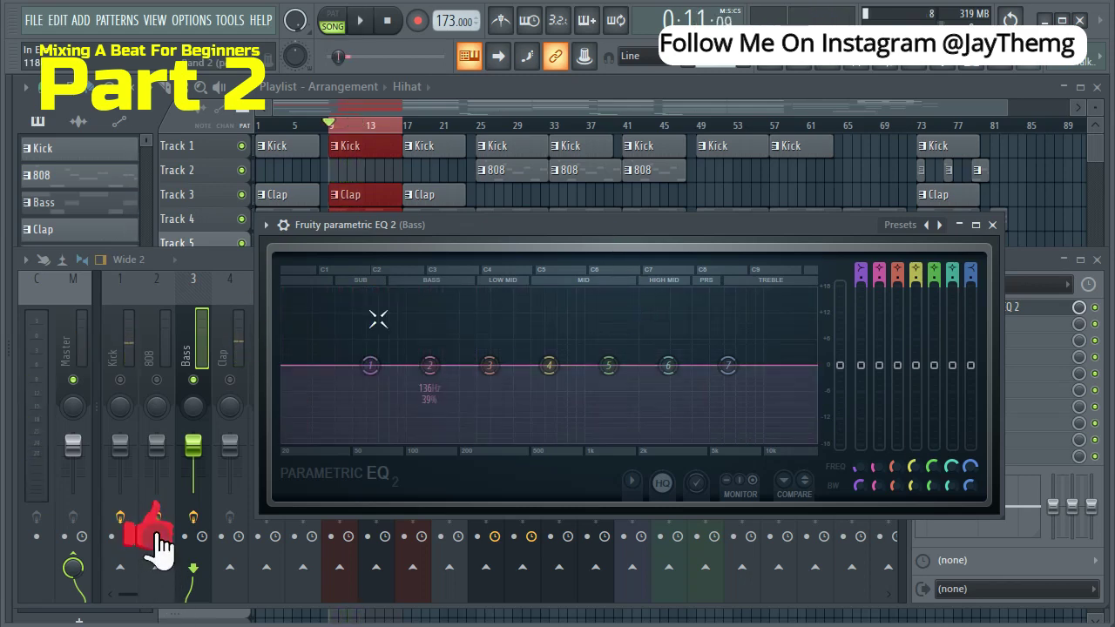
drag(727, 365, 538, 452)
scroll(735, 424, up, 3)
key(space)
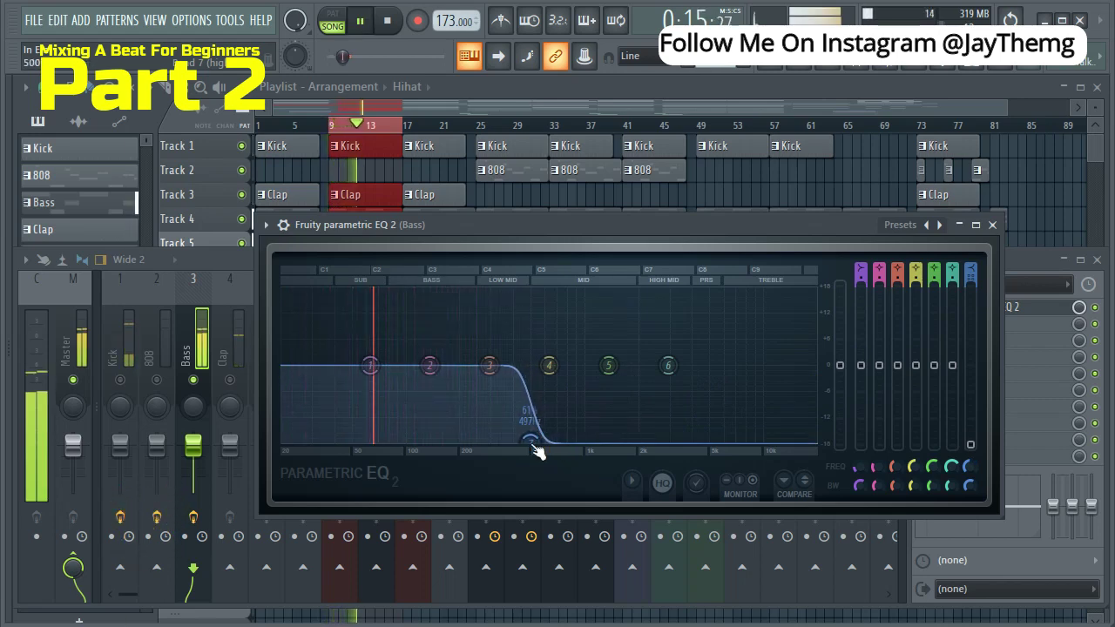
Select the Clap insert and load Fruity parametric EQ 2 into its first slot
key(space)
click(917, 199)
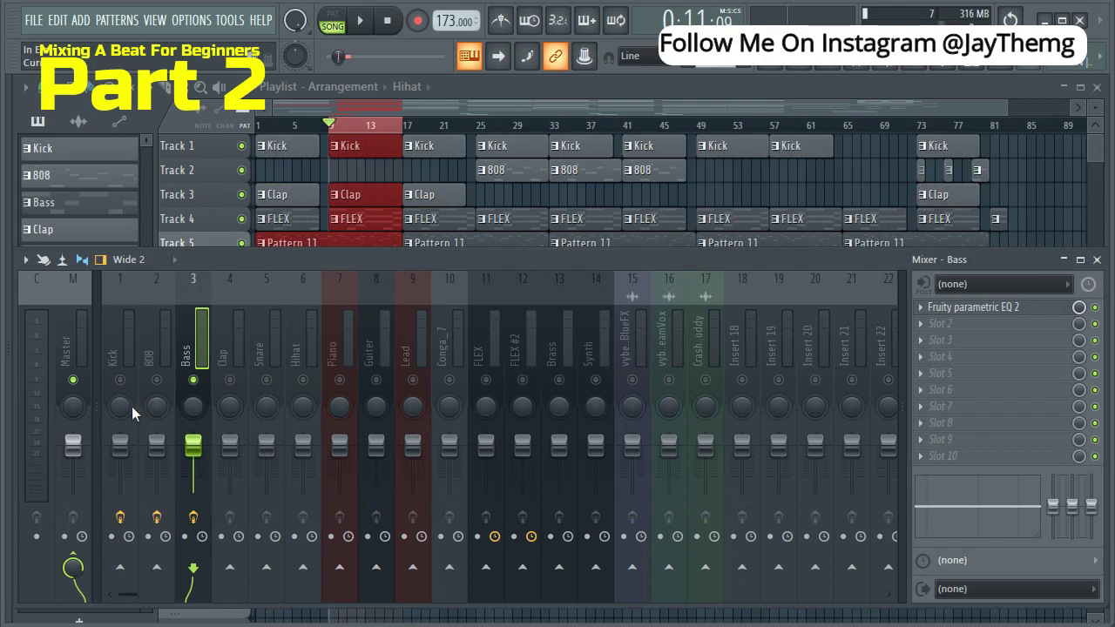
click(240, 396)
click(928, 309)
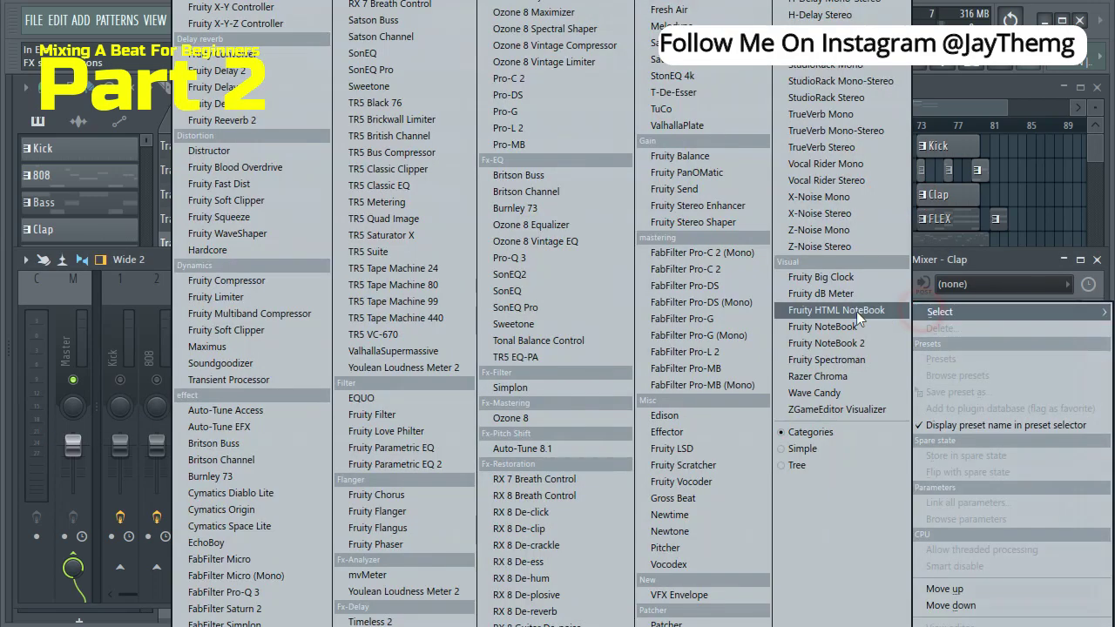
click(406, 268)
drag(296, 259, 585, 257)
key(space)
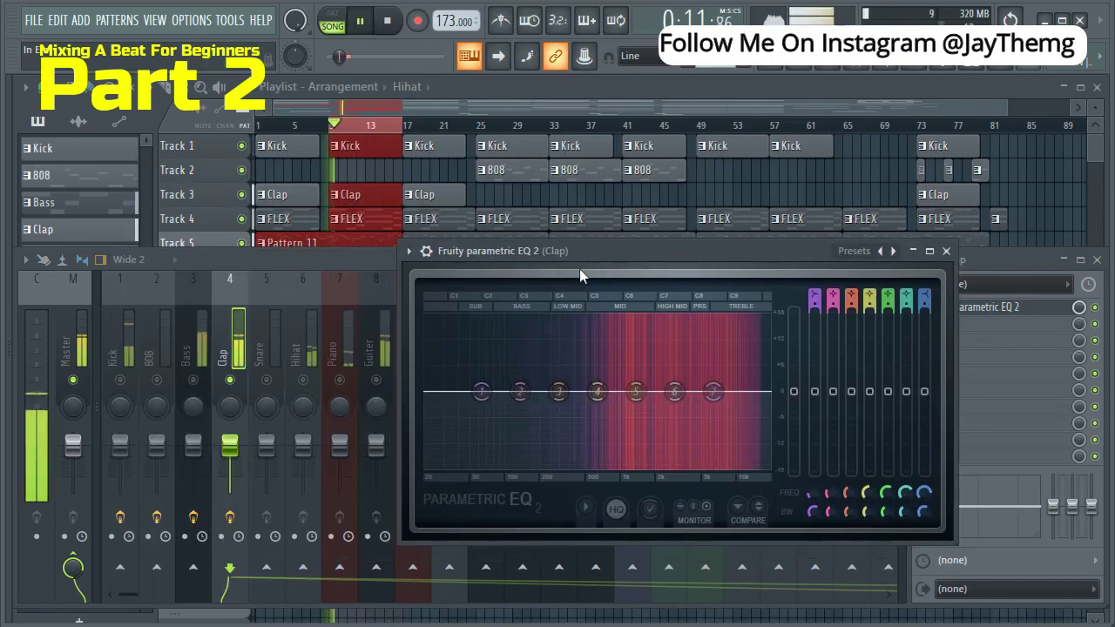
key(space)
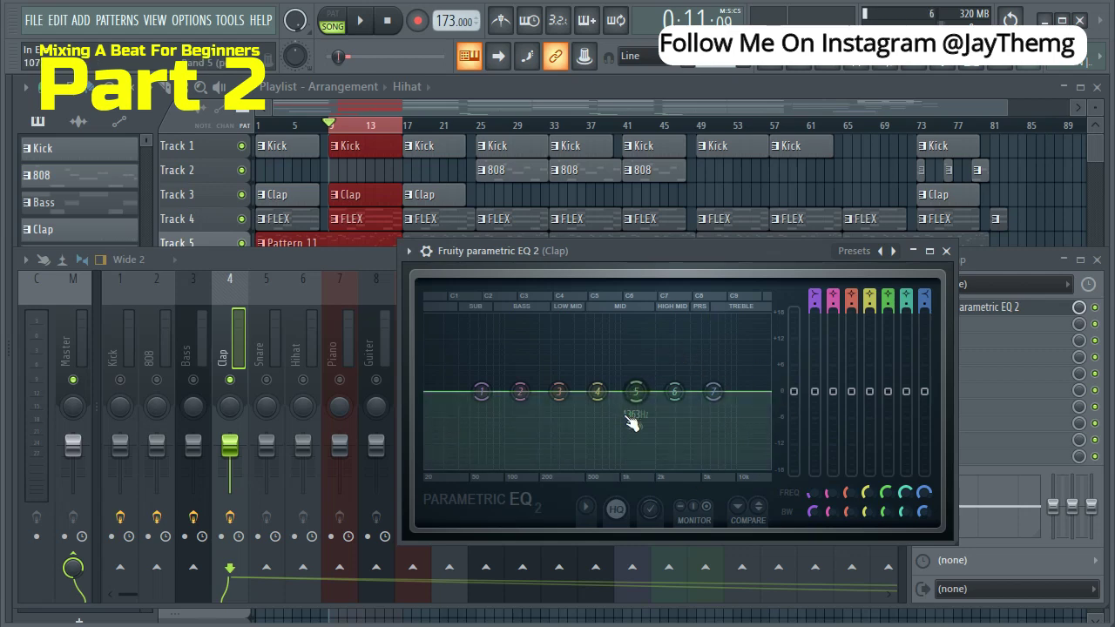
Set a steep band 1 low cut on the Clap at about 254 Hz, then close the EQ
drag(481, 391, 569, 468)
scroll(821, 359, up, 2)
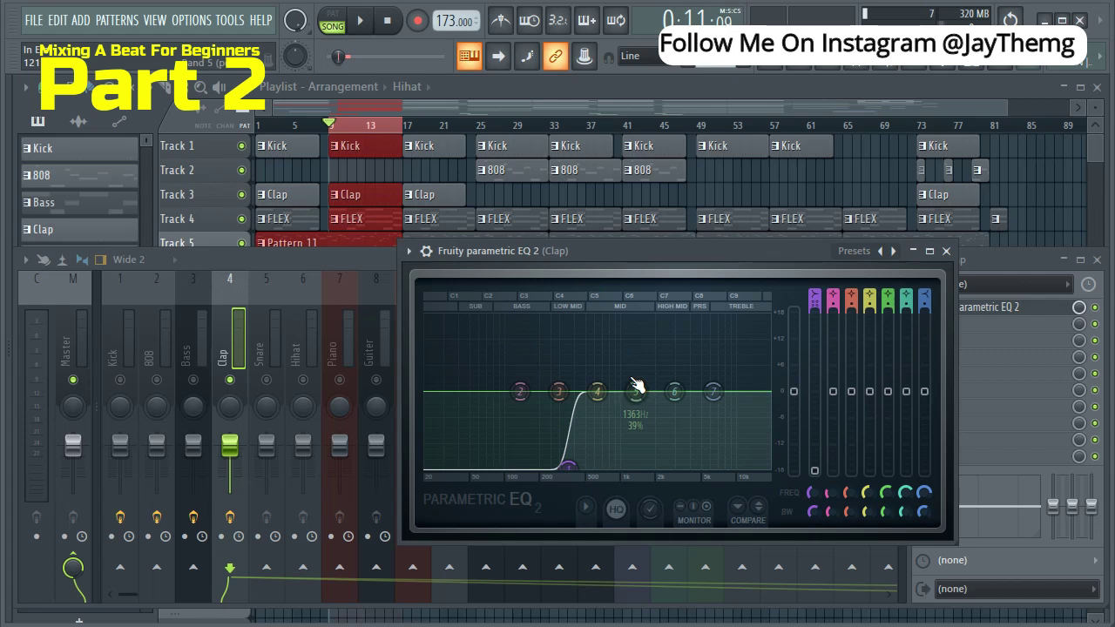
key(space)
mouse_move(567, 470)
mouse_down()
mouse_move(552, 468)
mouse_move(571, 468)
mouse_up()
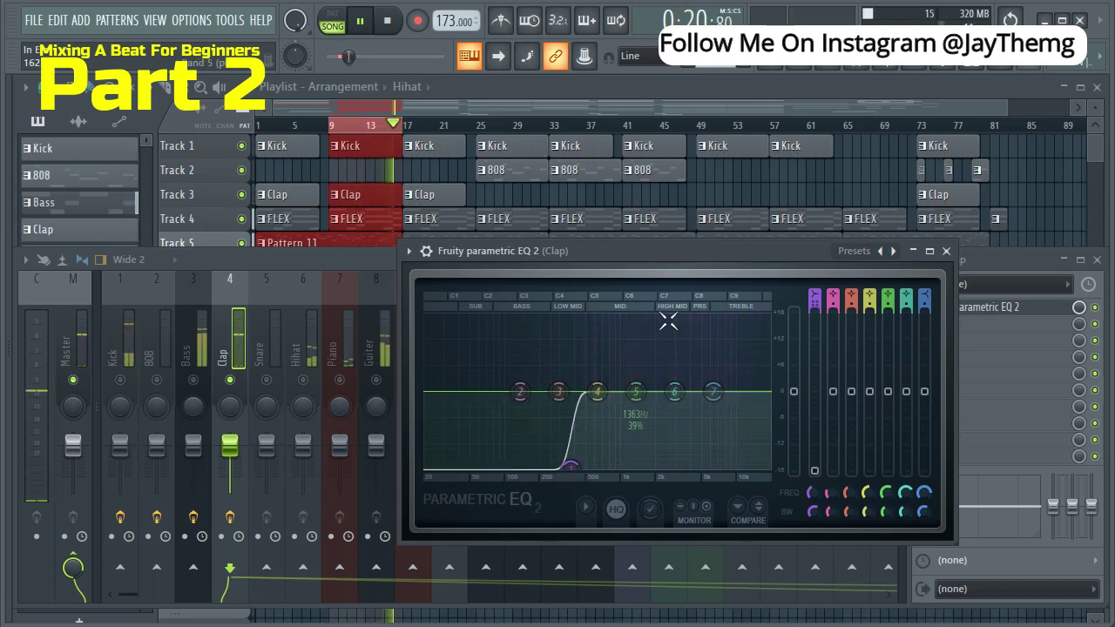
key(space)
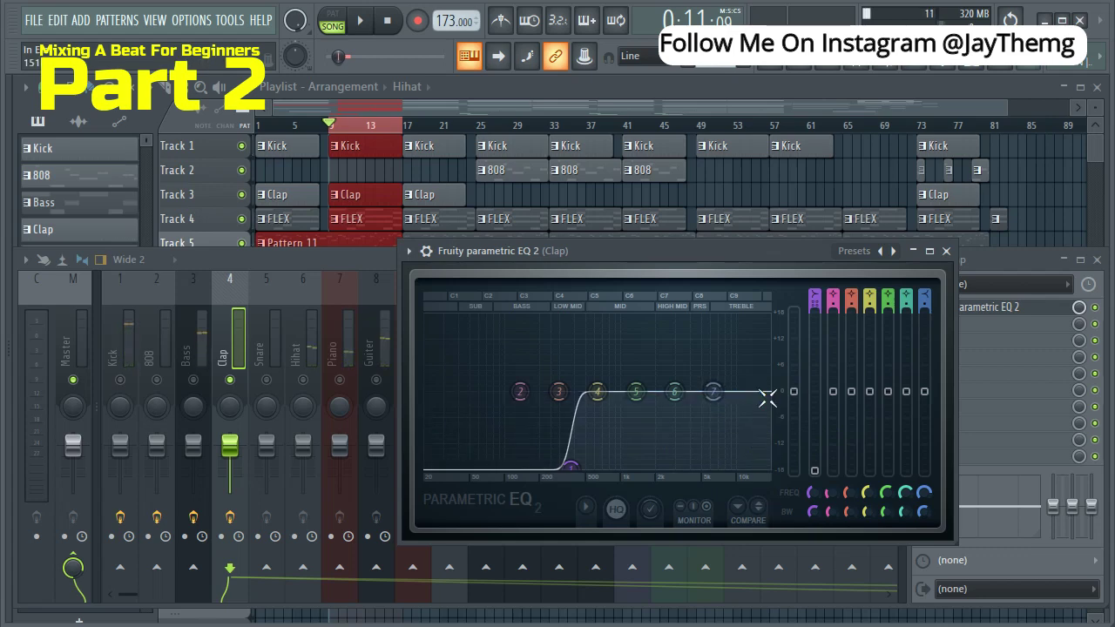
click(375, 383)
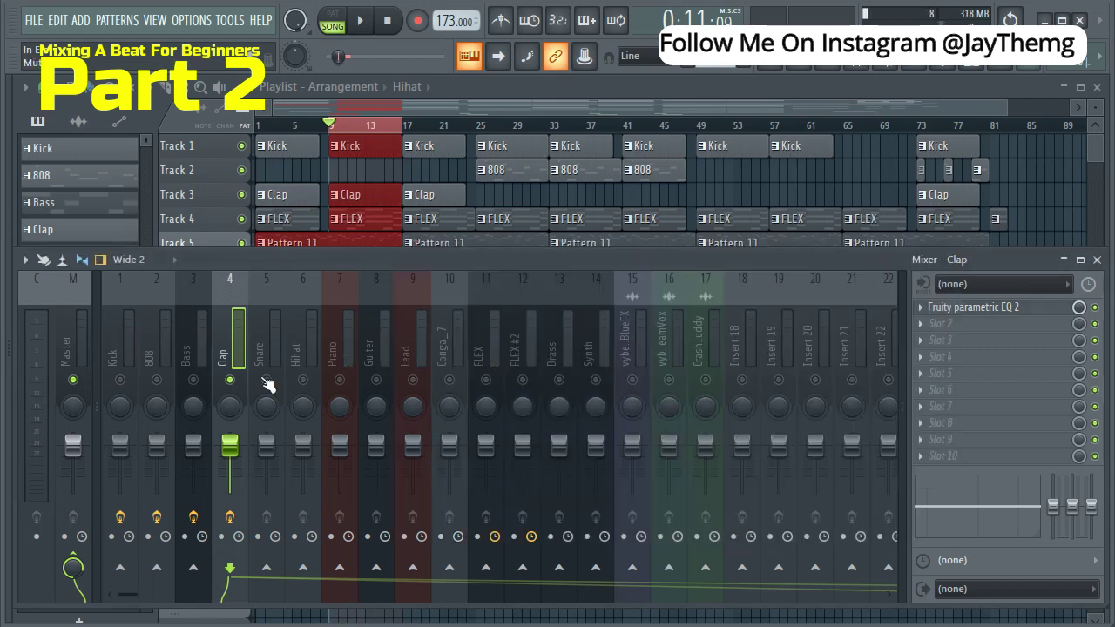
Select the Snare insert, loop bars 25–33, and bring its EQ window into view
click(266, 381)
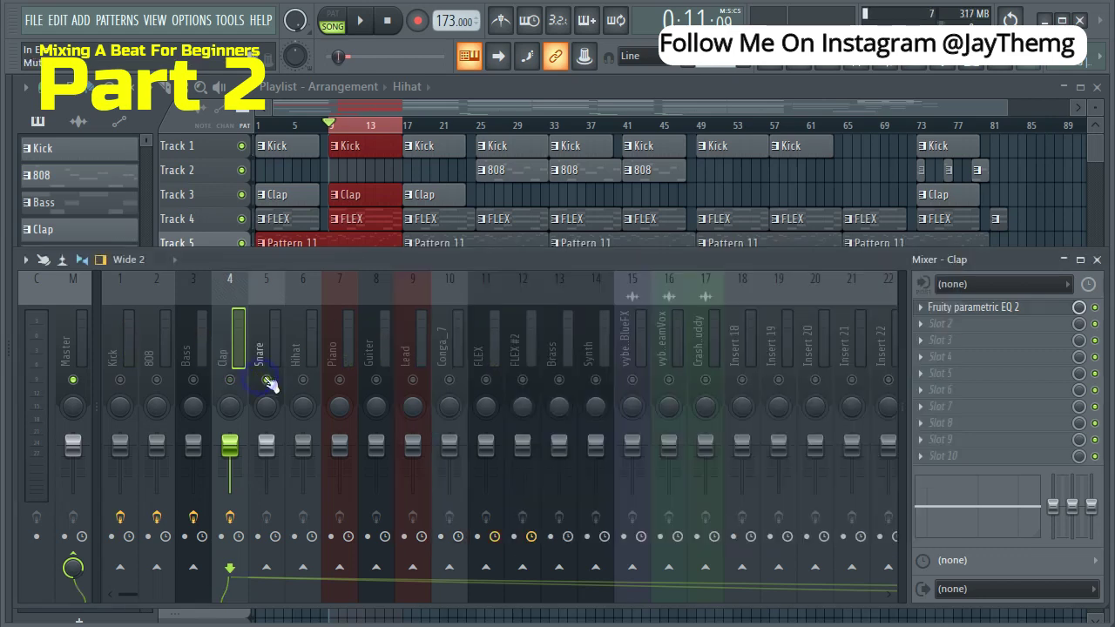
click(480, 131)
double_click(481, 129)
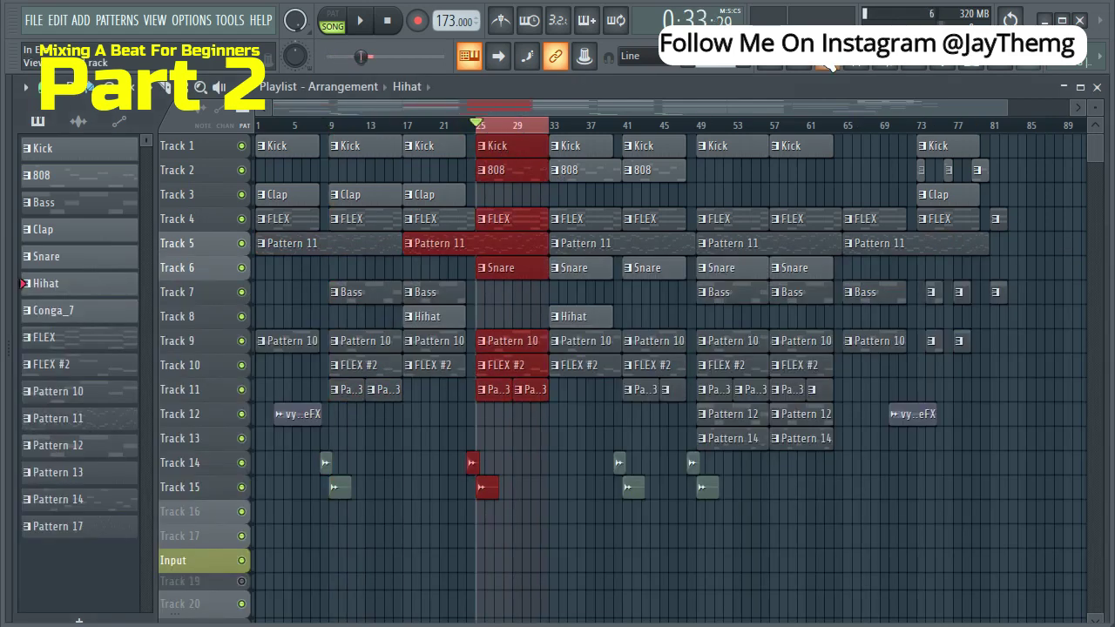
key(F9)
drag(384, 299, 613, 262)
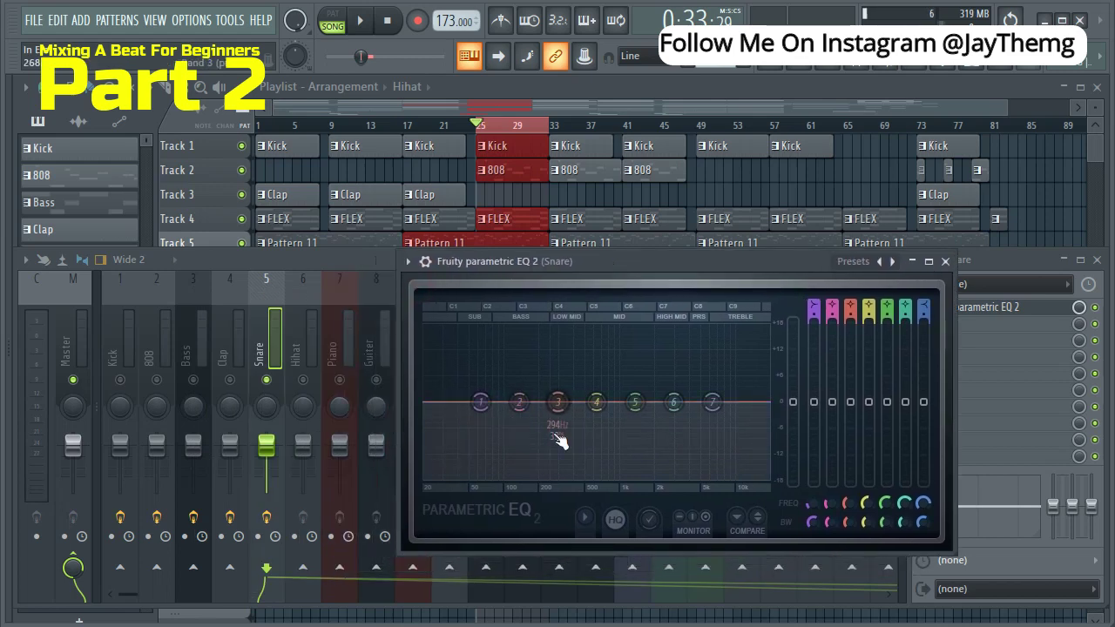
key(space)
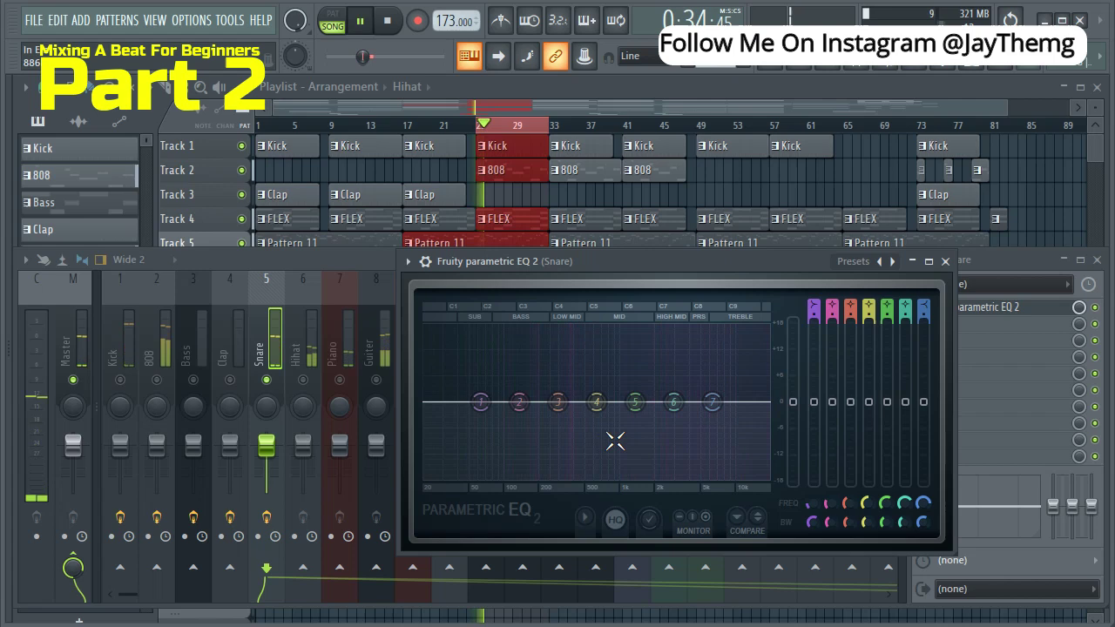
key(space)
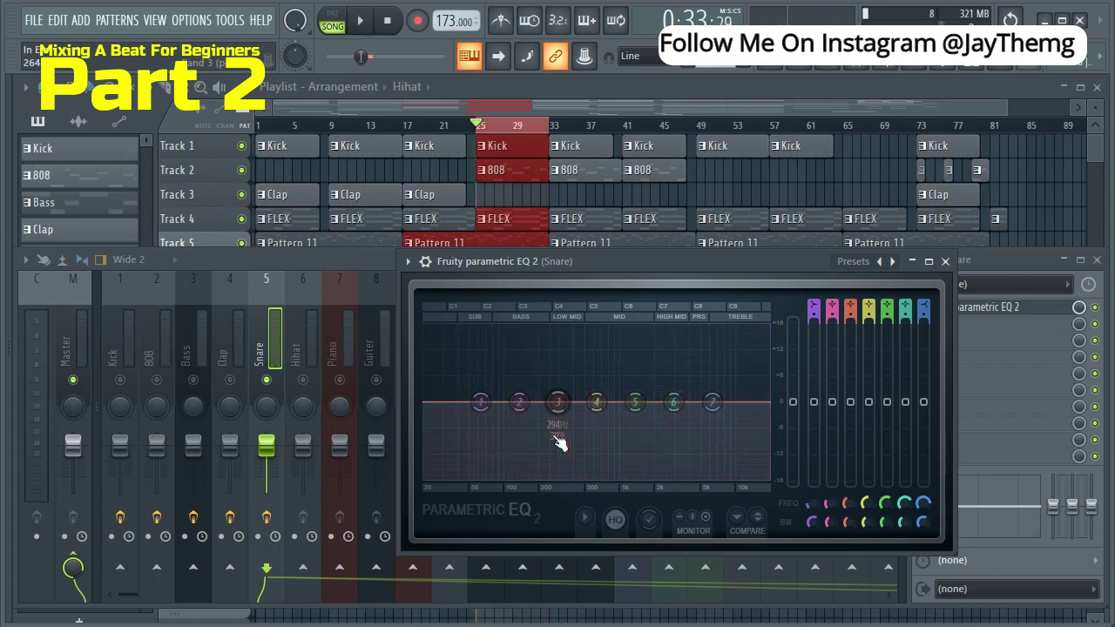
Cut the Snare's lows with band 1 at about 102 Hz
mouse_move(610, 427)
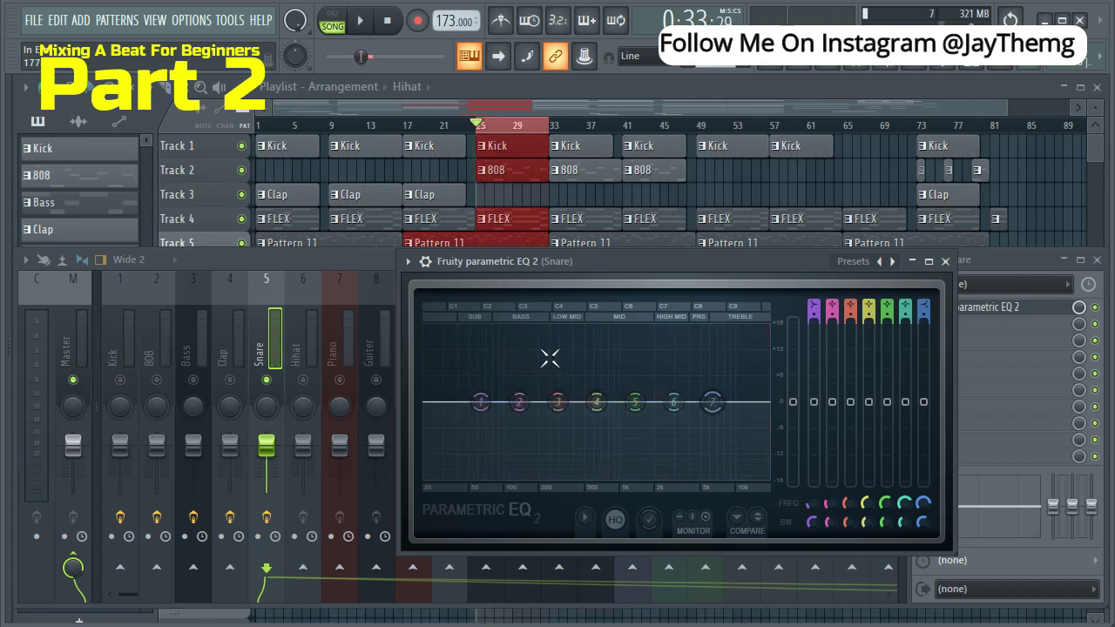
mouse_move(506, 429)
drag(481, 402, 495, 474)
key(space)
scroll(499, 478, up, 3)
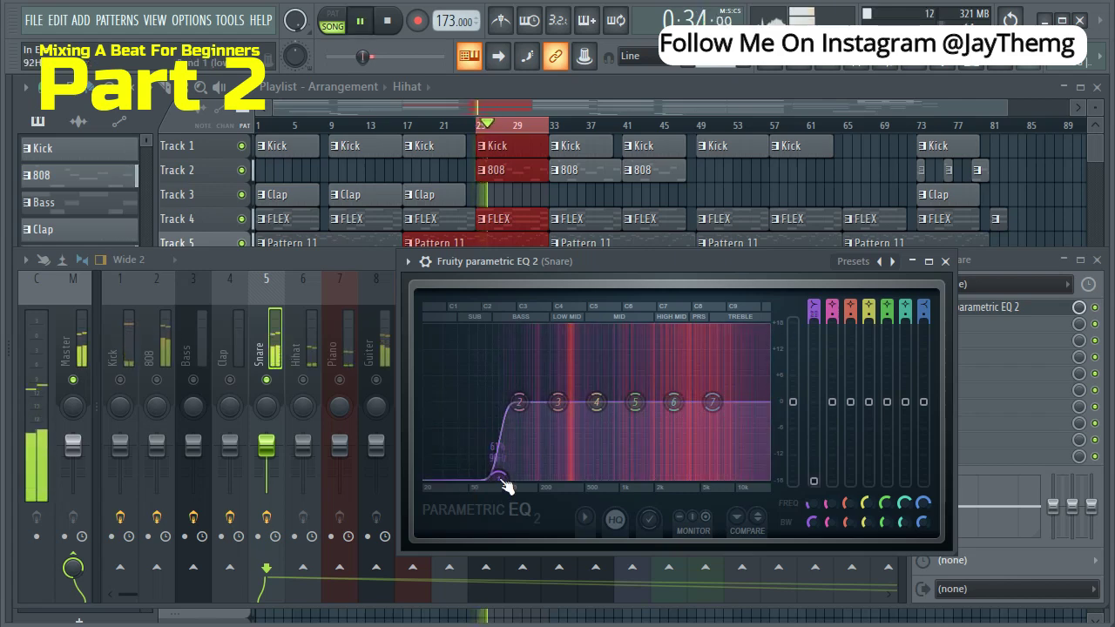
drag(506, 486, 511, 486)
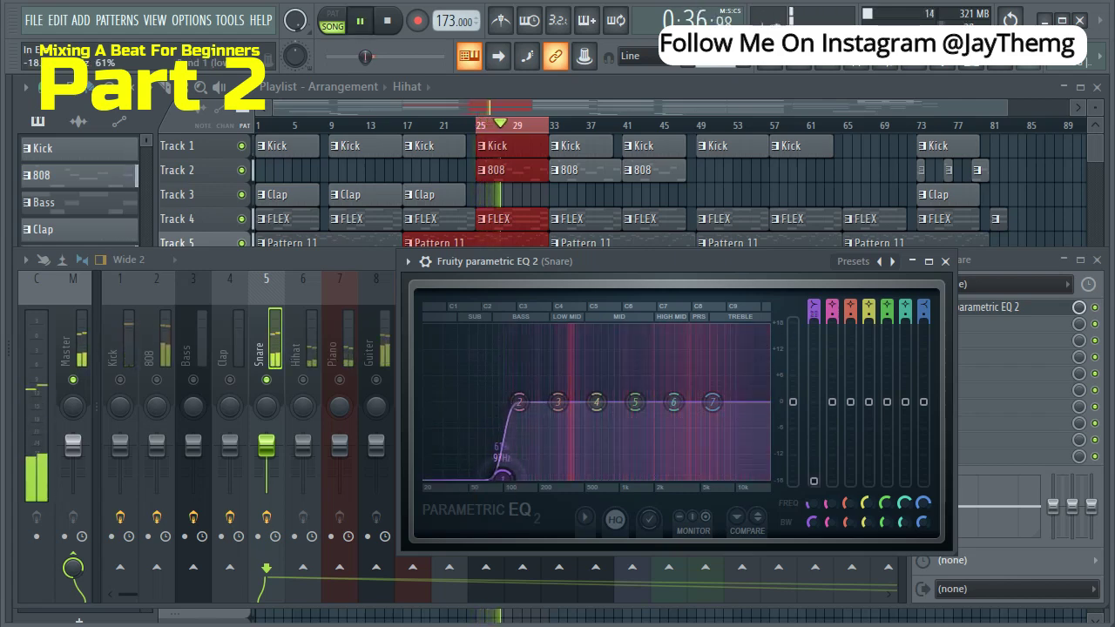
key(space)
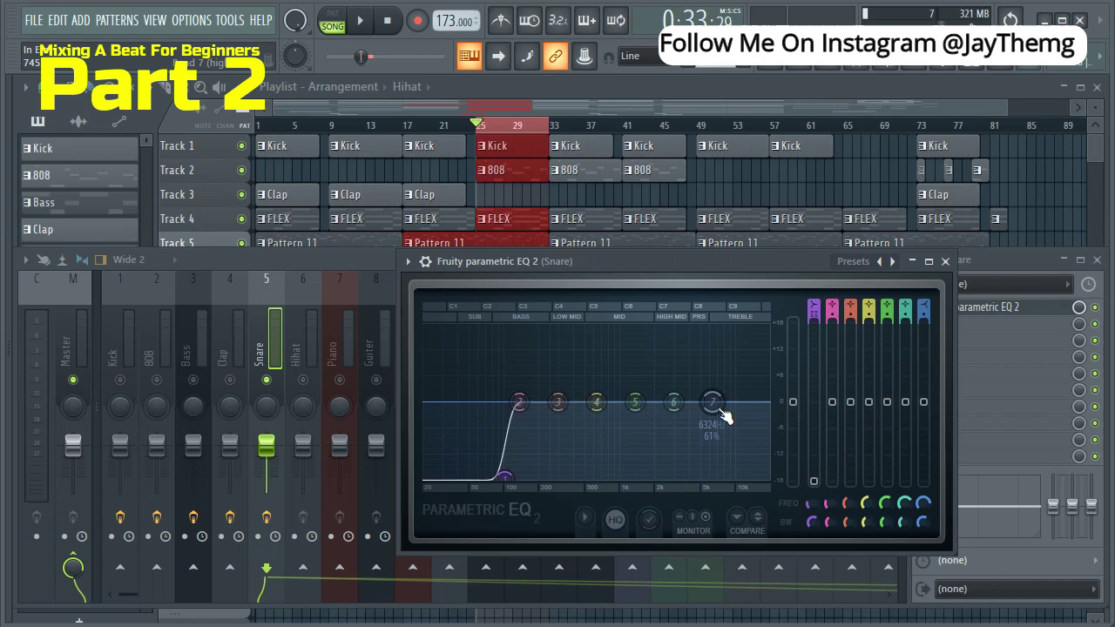
Pull band 7 down to trim the Snare's highs above about 14 kHz
drag(718, 411, 749, 478)
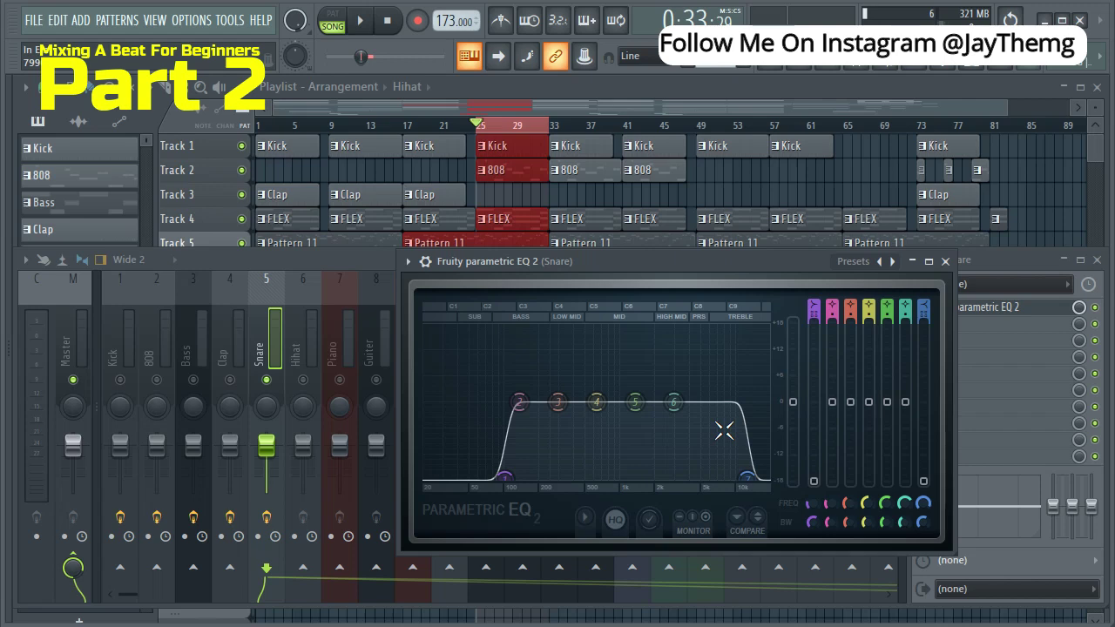
key(space)
mouse_move(748, 478)
mouse_down()
mouse_move(646, 477)
mouse_move(760, 481)
mouse_up()
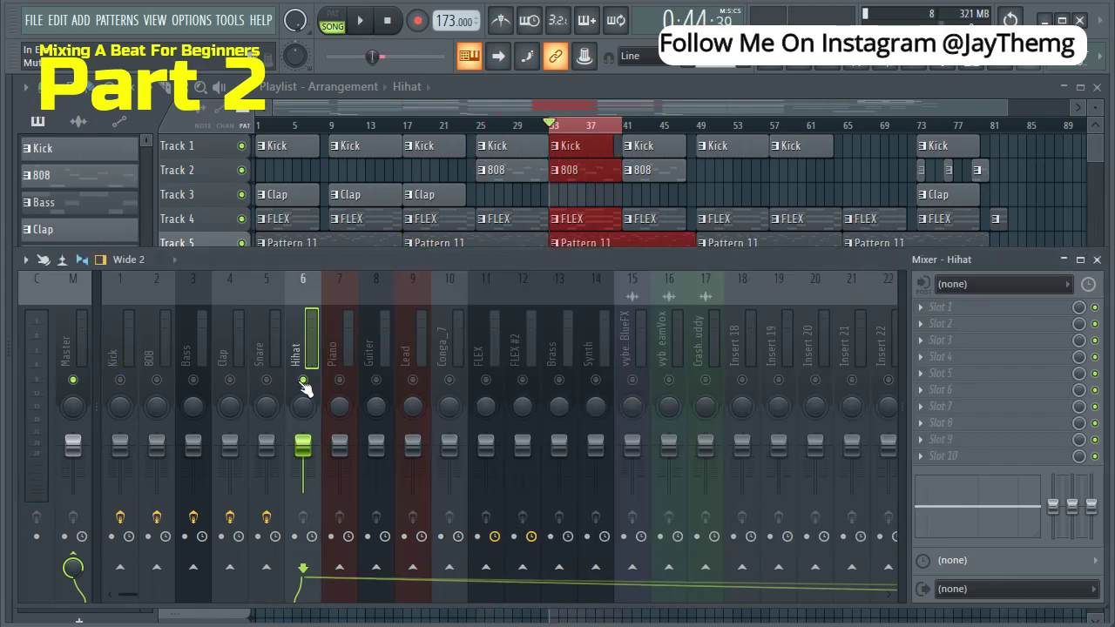
Load Fruity Parametric EQ 2 on the Hihat and set a steep band 1 low cut near 908 Hz
key(space)
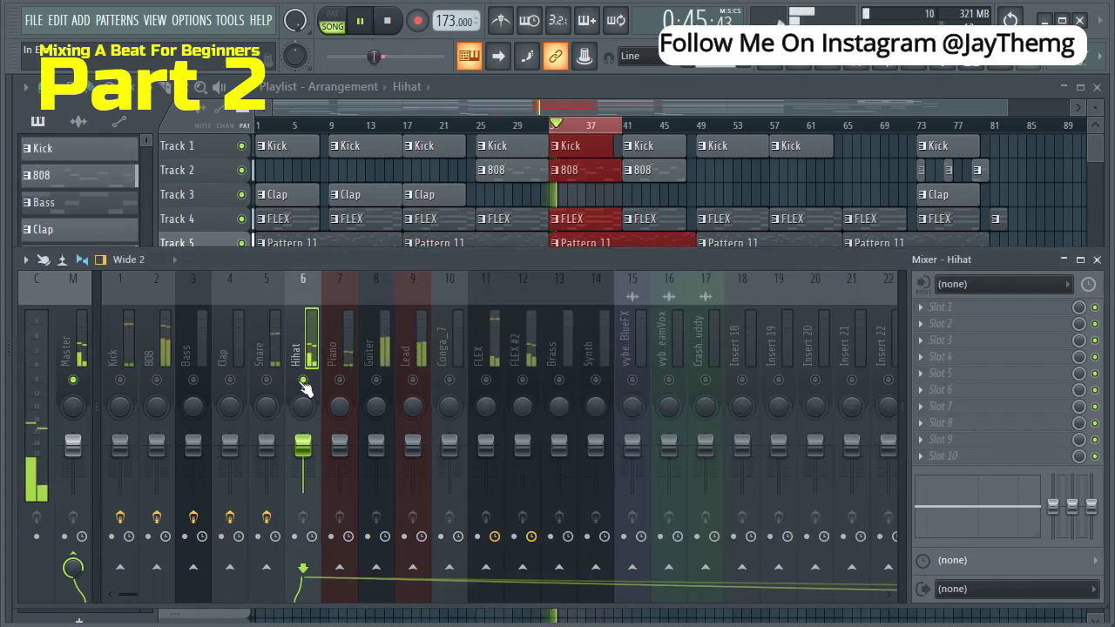
click(928, 306)
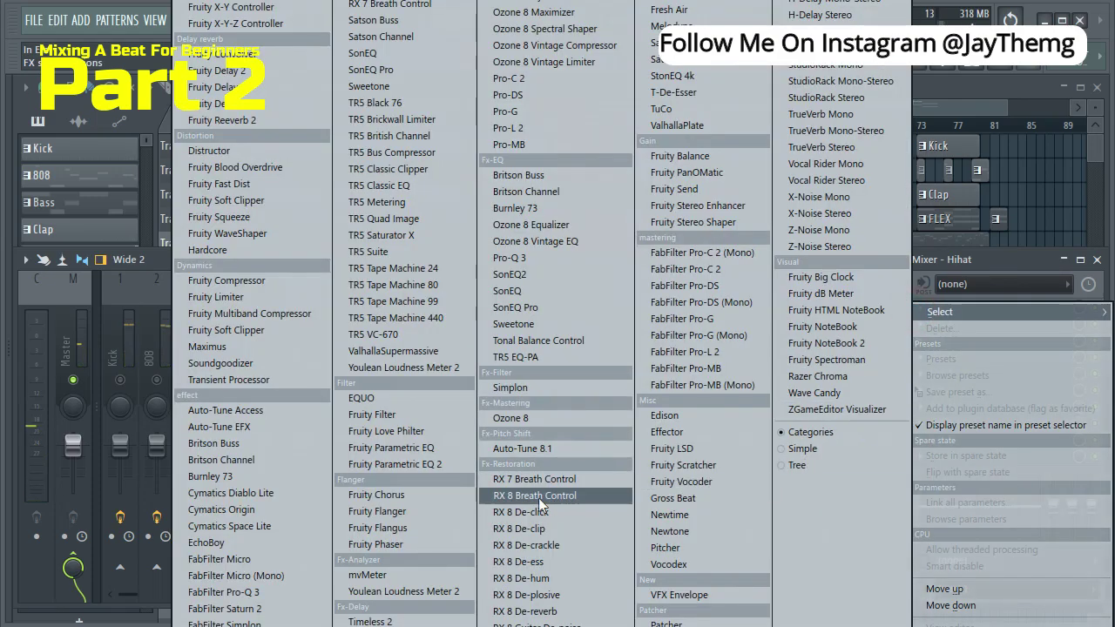
click(414, 464)
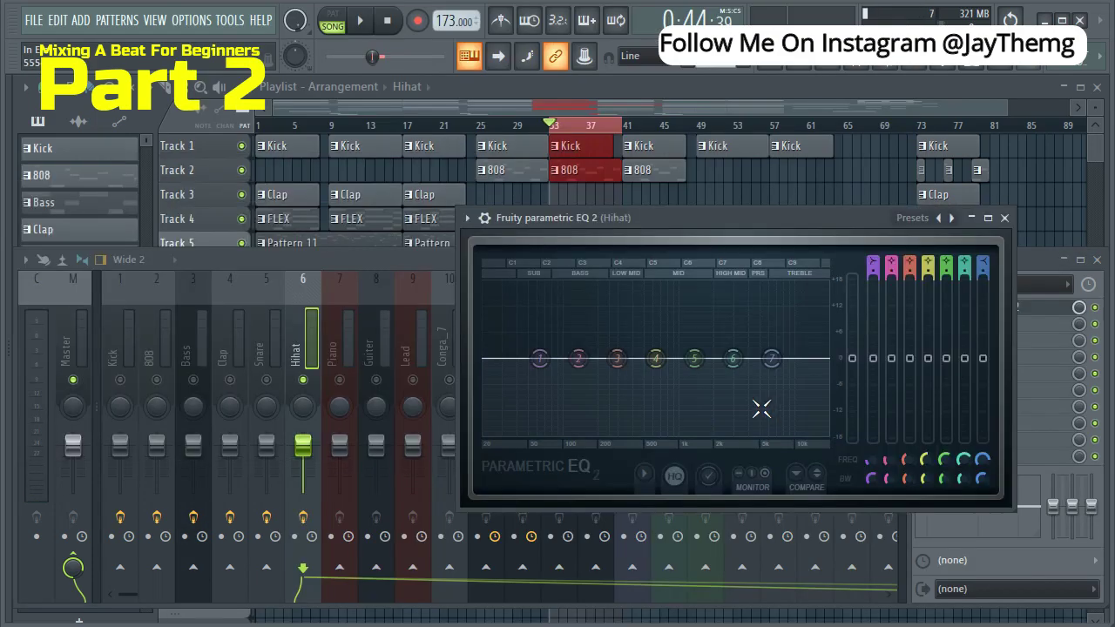
drag(539, 364, 667, 431)
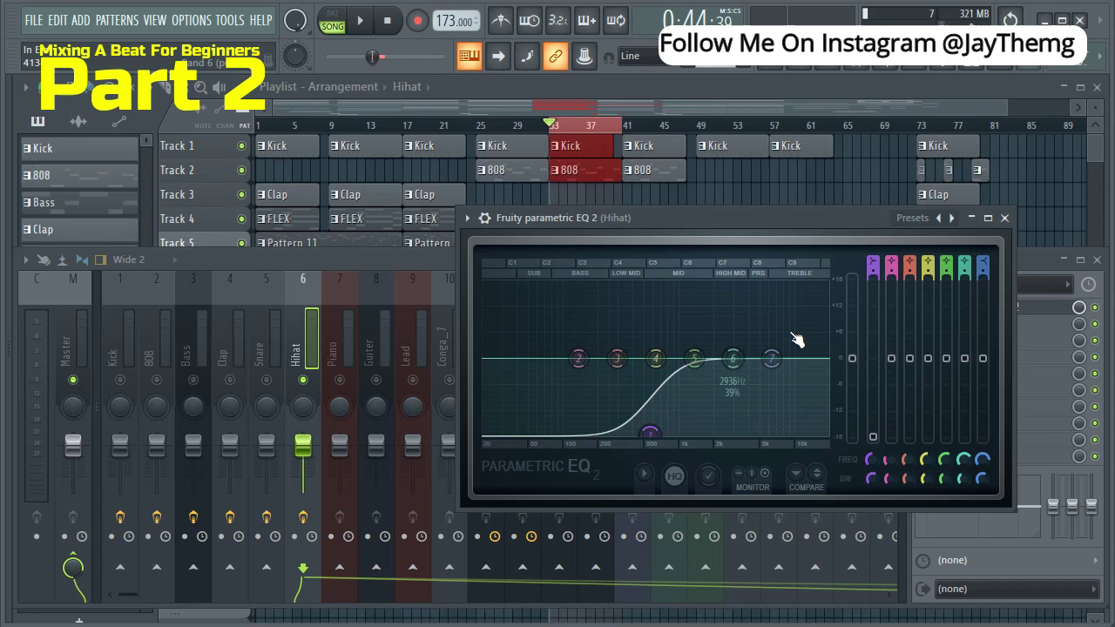
scroll(644, 440, up, 5)
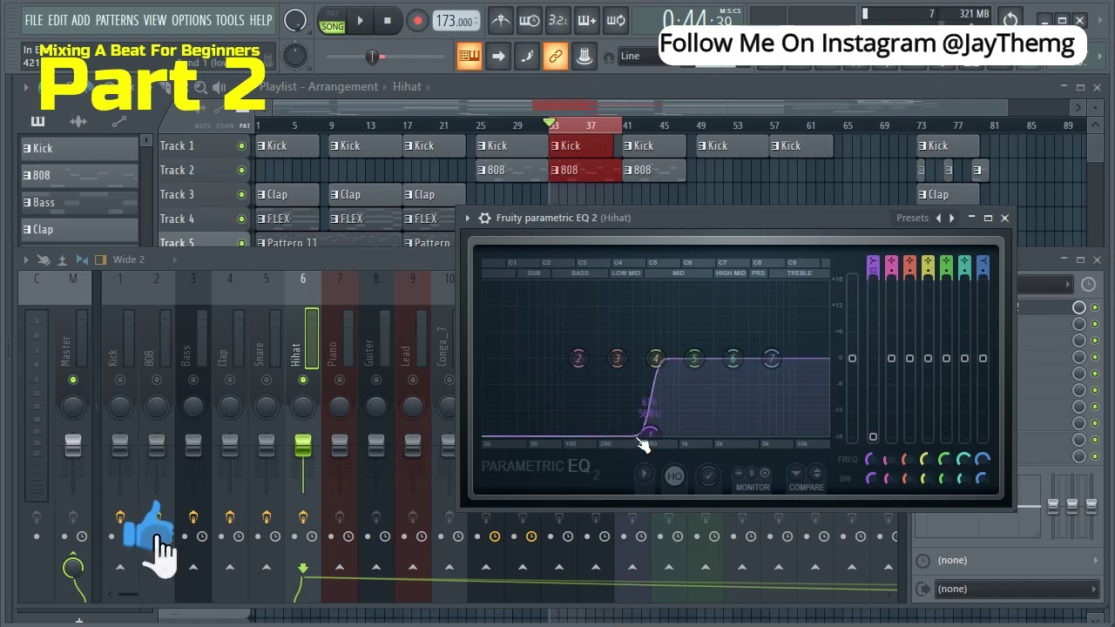
drag(645, 437, 686, 434)
key(space)
key(space)
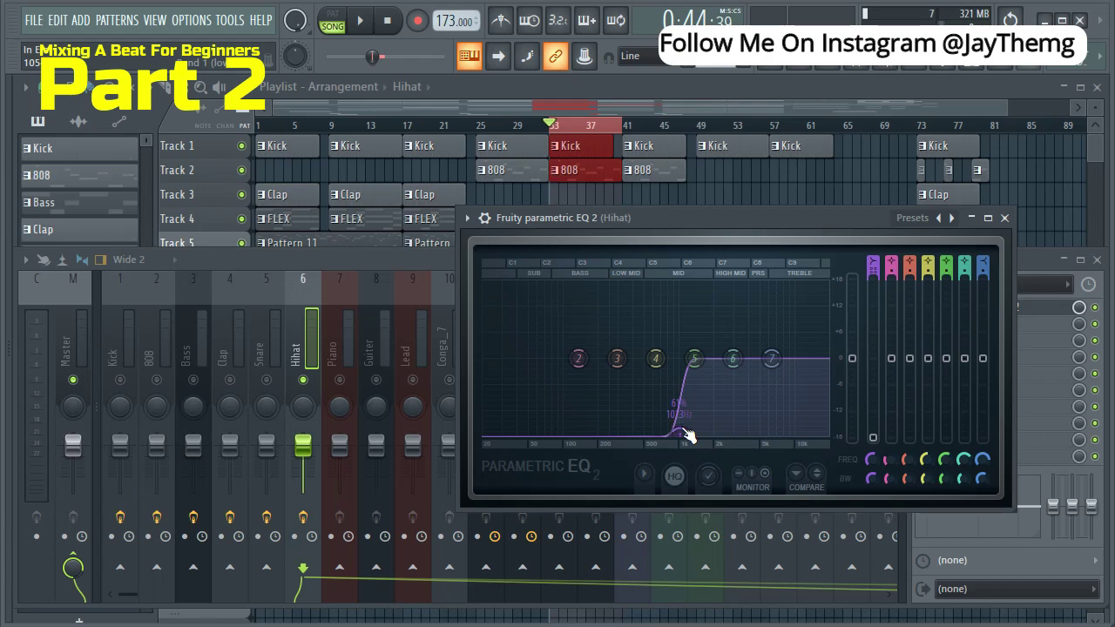
Load Fruity parametric EQ 2 into the Piano insert's first slot
click(1003, 220)
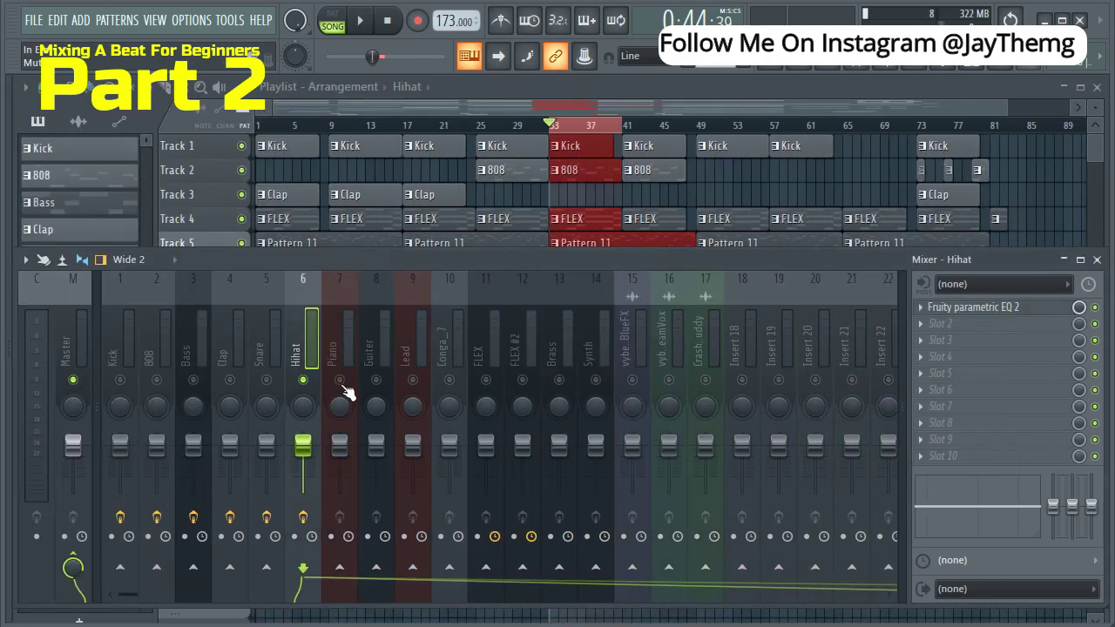
click(339, 340)
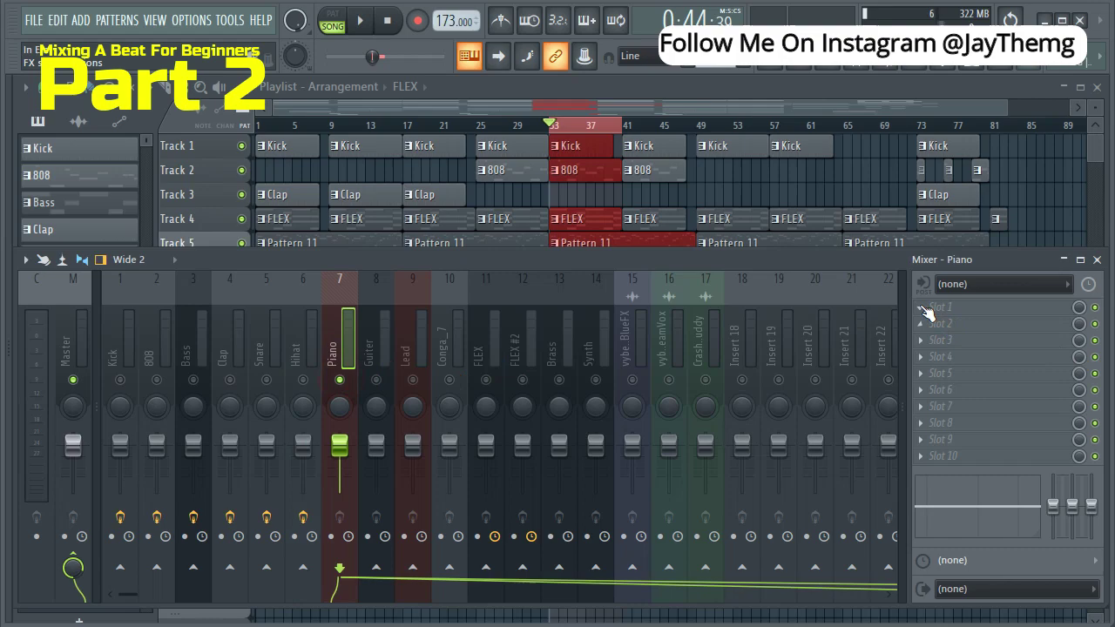
click(937, 307)
click(424, 469)
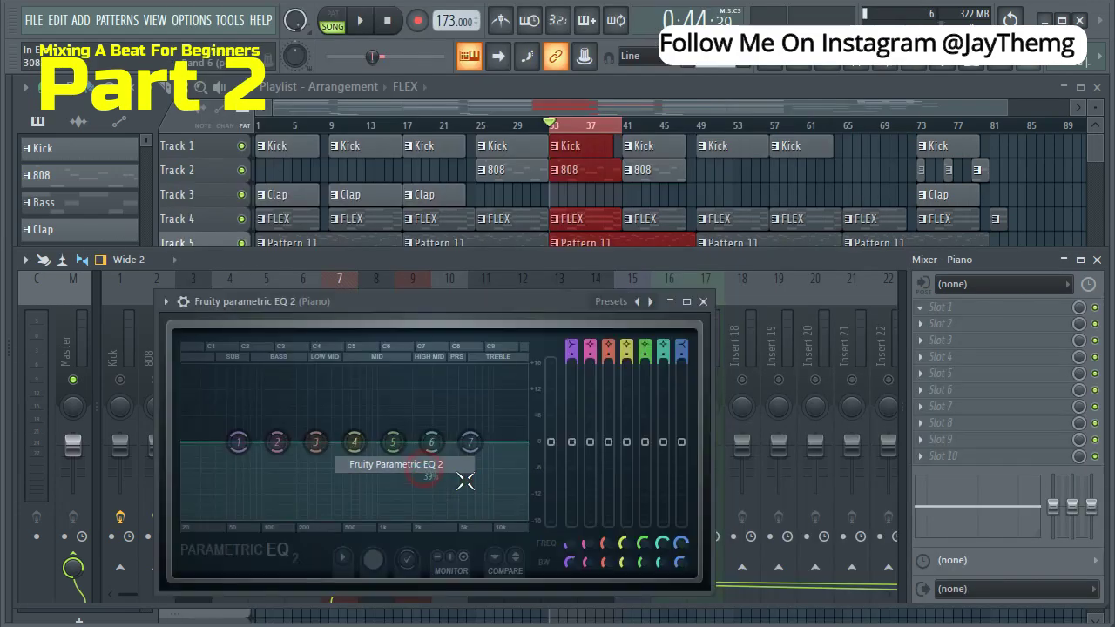
drag(449, 314, 707, 218)
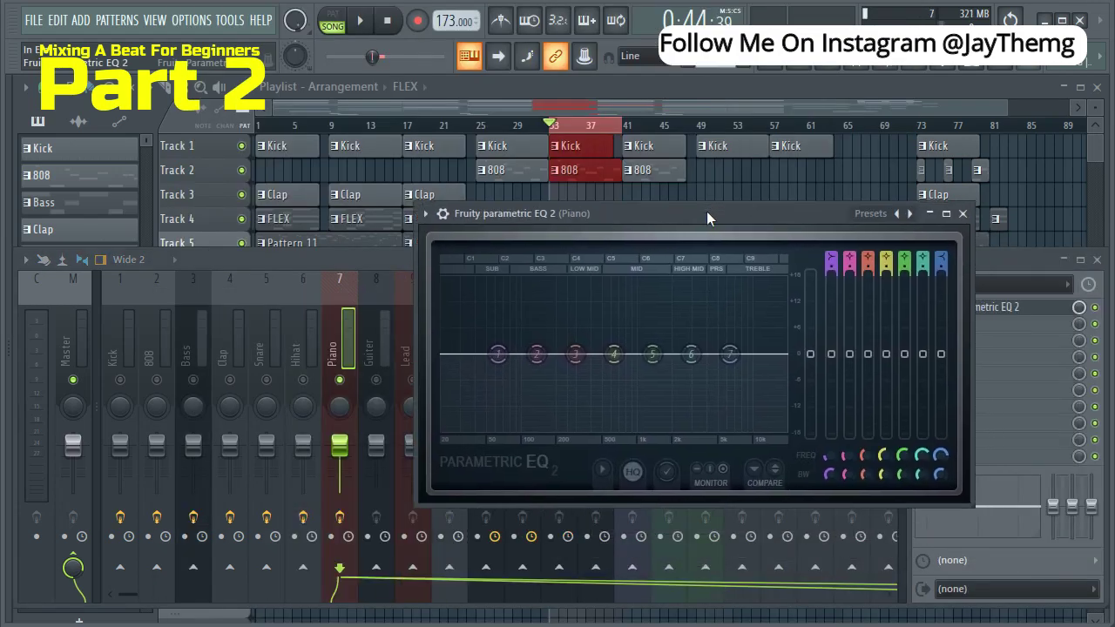
key(space)
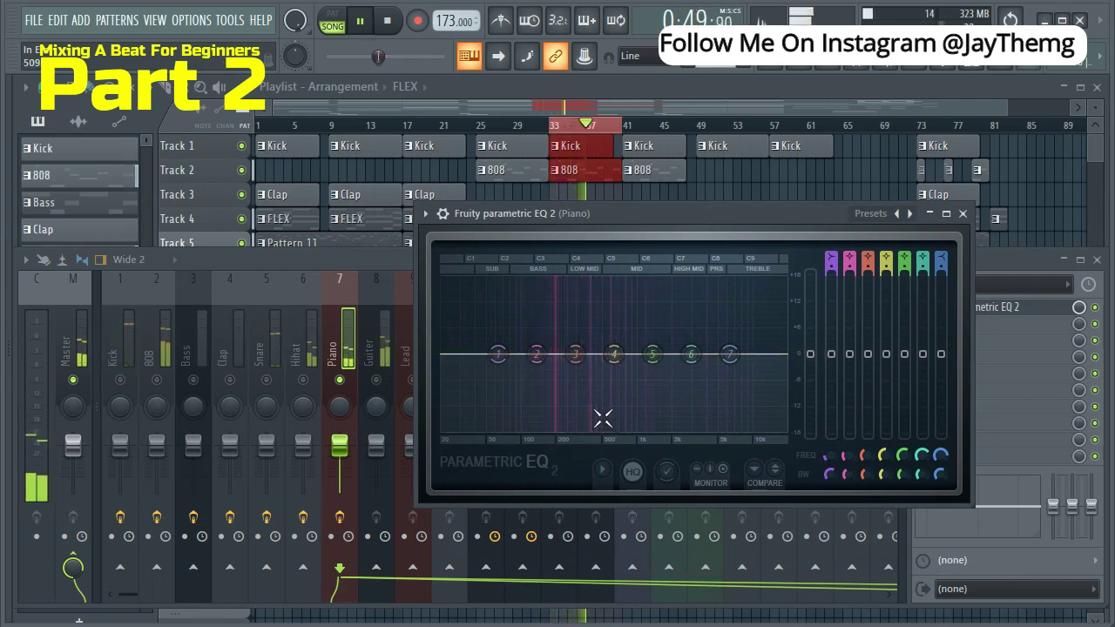
key(space)
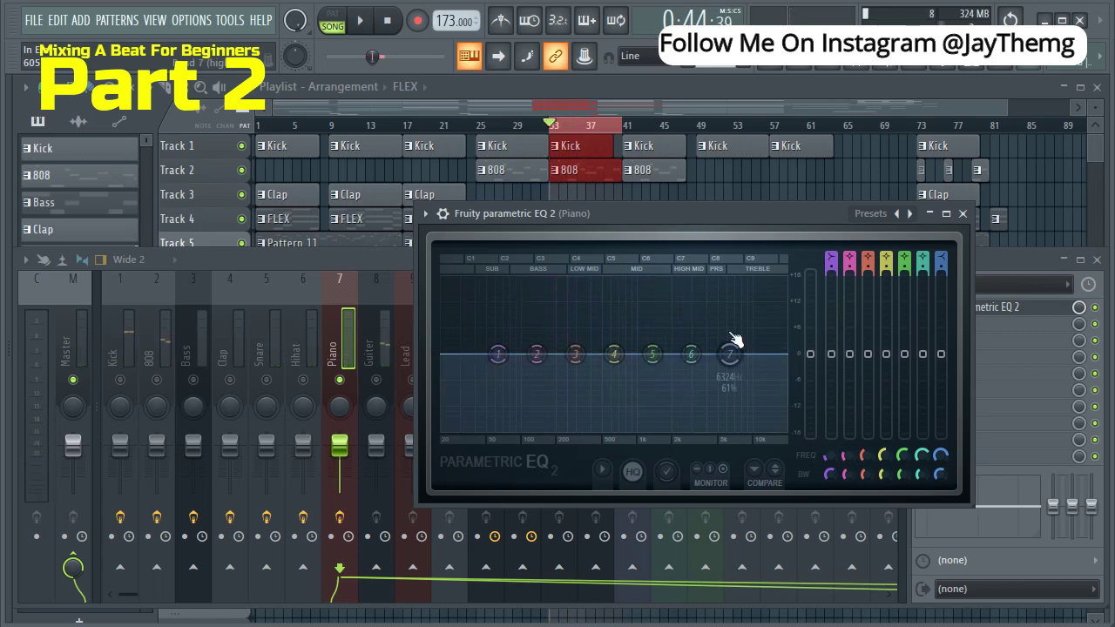
Cut the Piano's highs near 3.4 kHz with band 7 and its lows near 79 Hz with band 1
drag(735, 338, 706, 440)
scroll(725, 430, up, 3)
key(space)
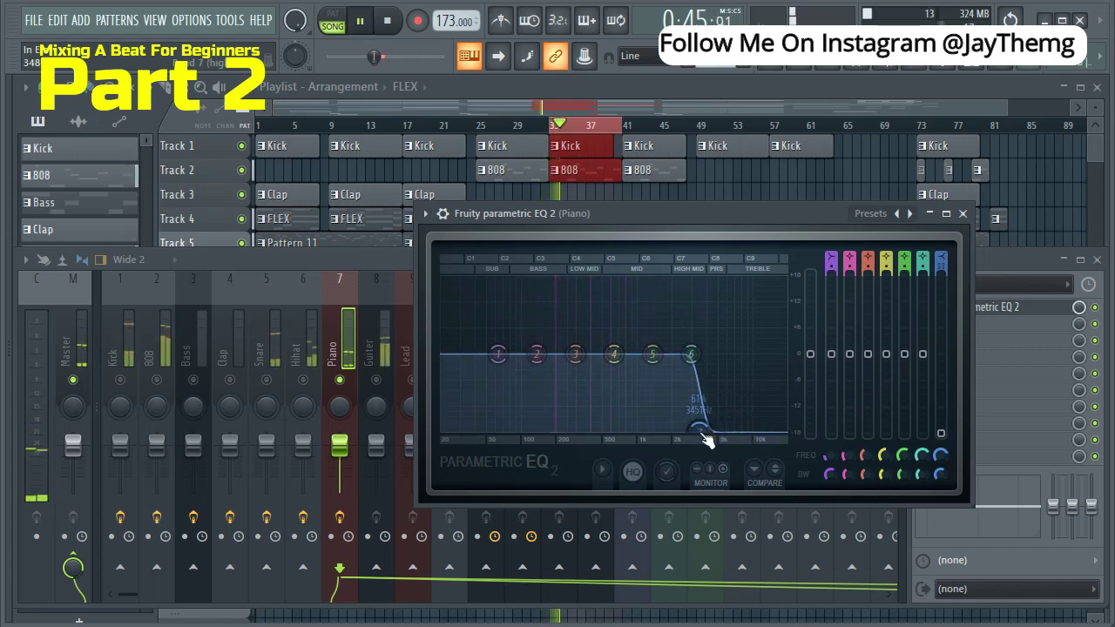
drag(497, 354, 518, 430)
scroll(510, 428, up, 2)
Solo the Guiter insert and open its Fruity parametric EQ 2
key(space)
click(371, 350)
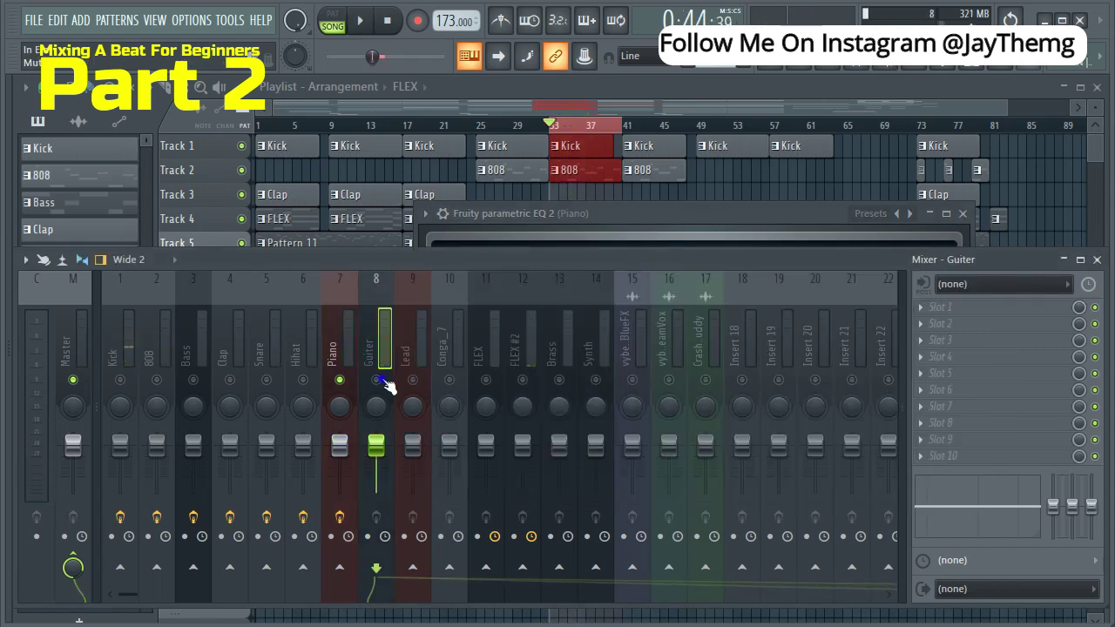
right_click(377, 380)
click(966, 344)
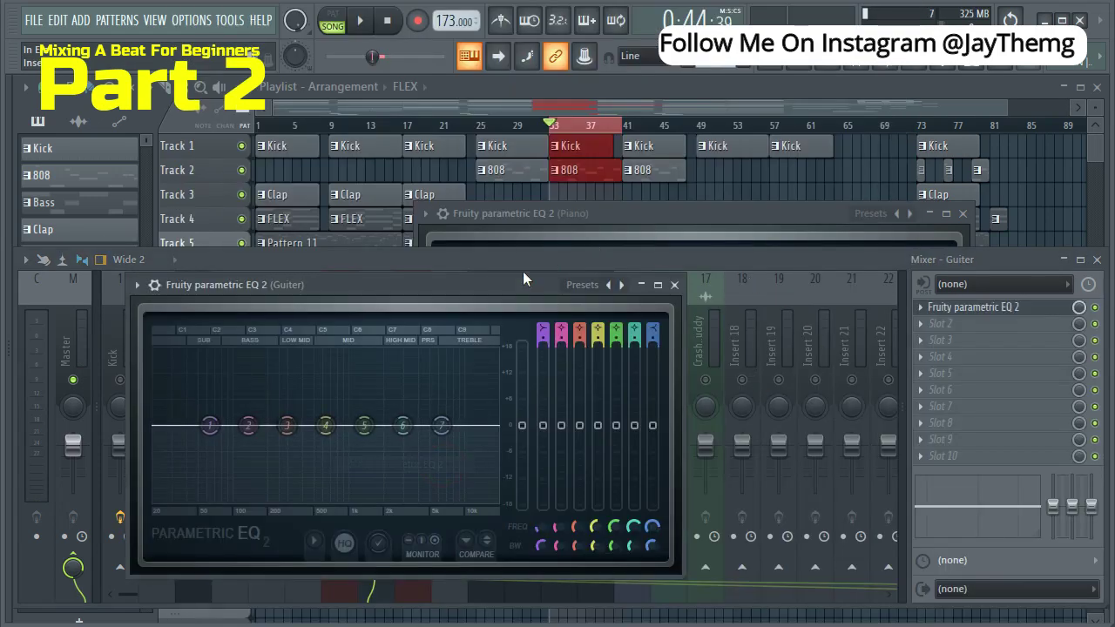
drag(523, 279, 920, 256)
key(space)
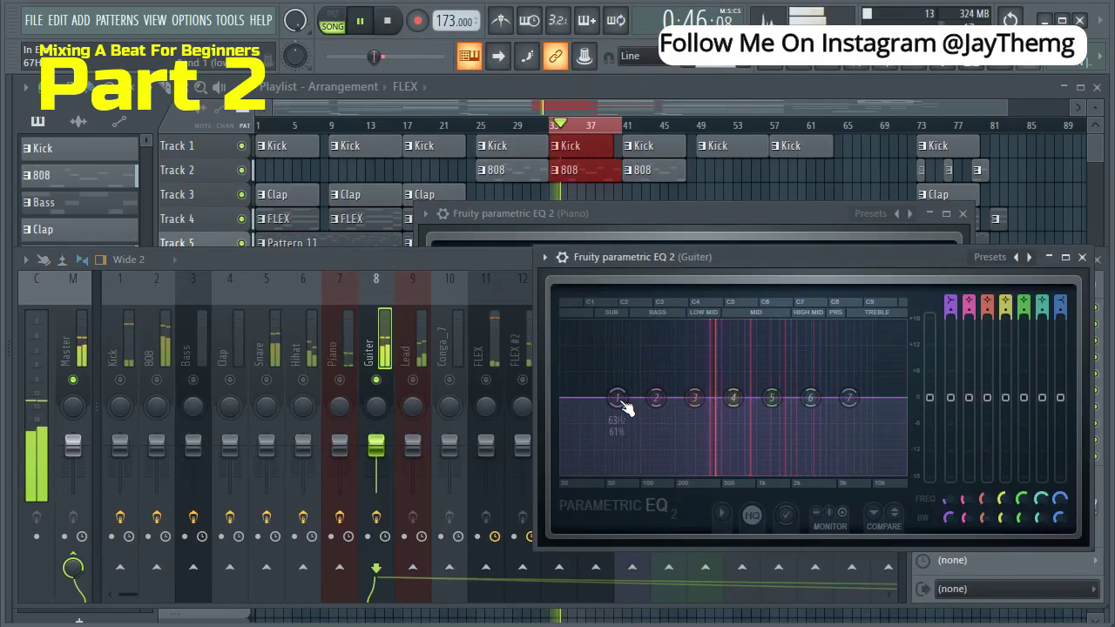
Make a steep band 1 low cut near 184 Hz and pull band 7 down to cut highs
drag(619, 399, 643, 473)
scroll(655, 479, down, 5)
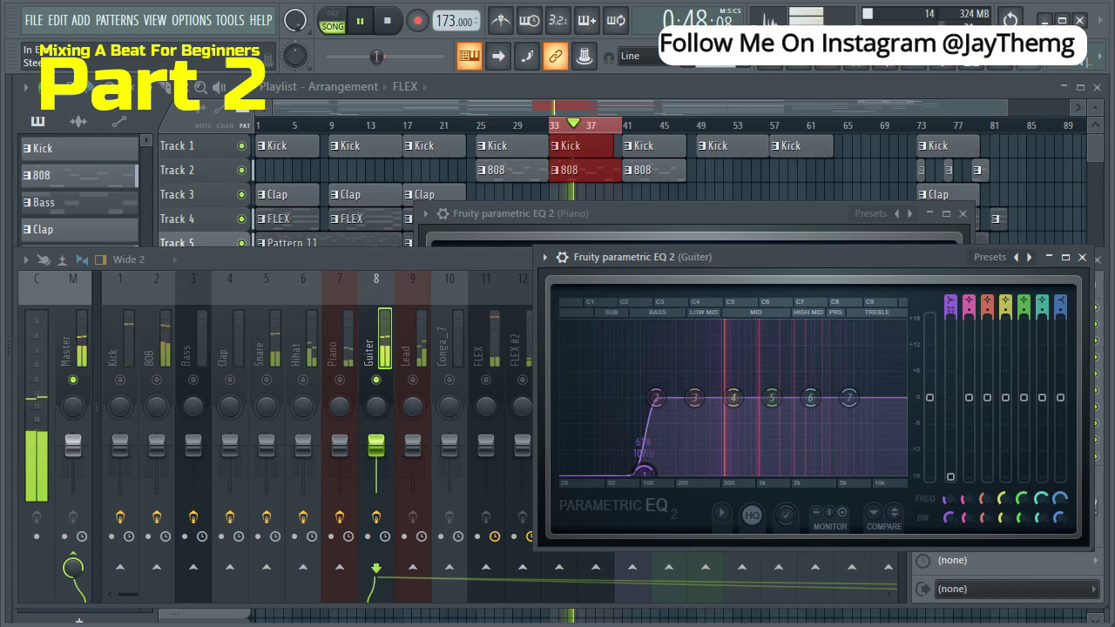
drag(646, 475, 671, 472)
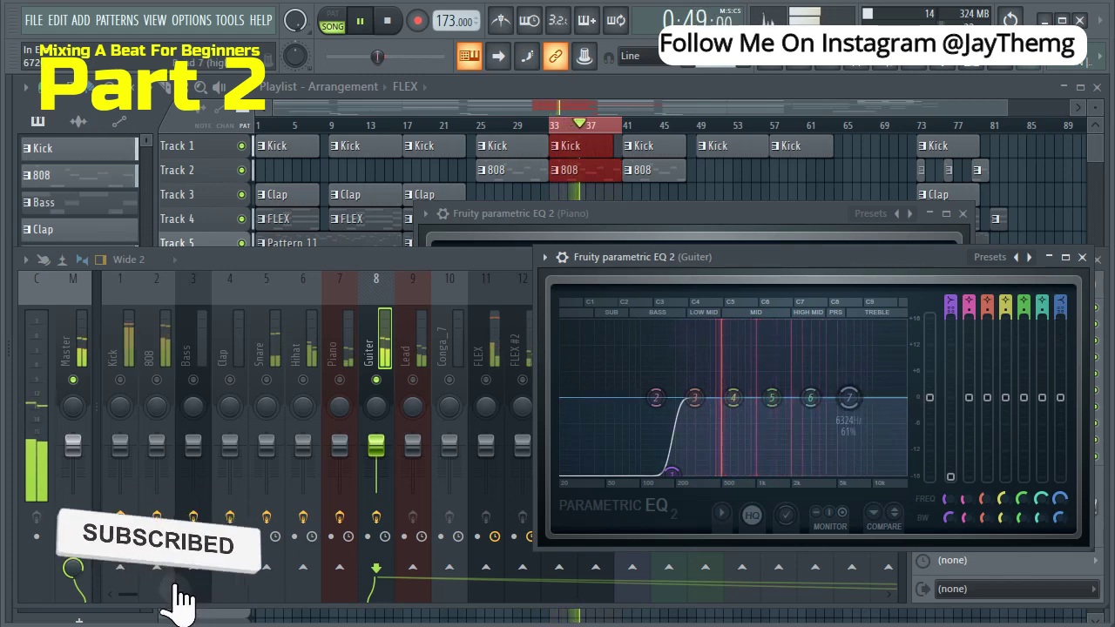
drag(848, 398, 865, 473)
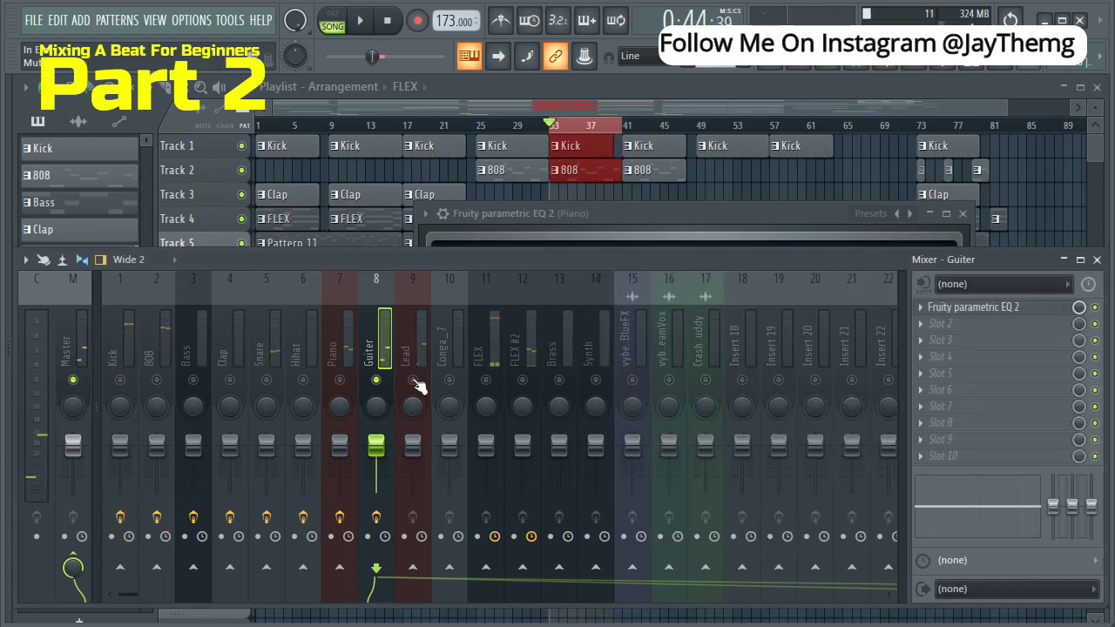
Select the Lead insert and load Fruity parametric EQ 2 into its first slot
click(414, 381)
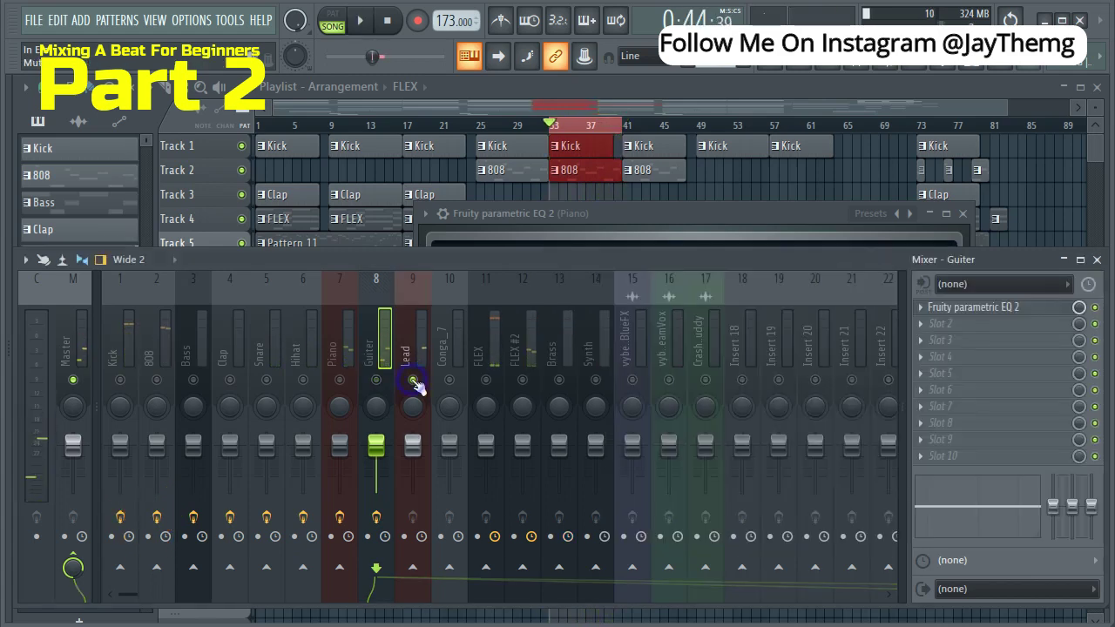
click(413, 345)
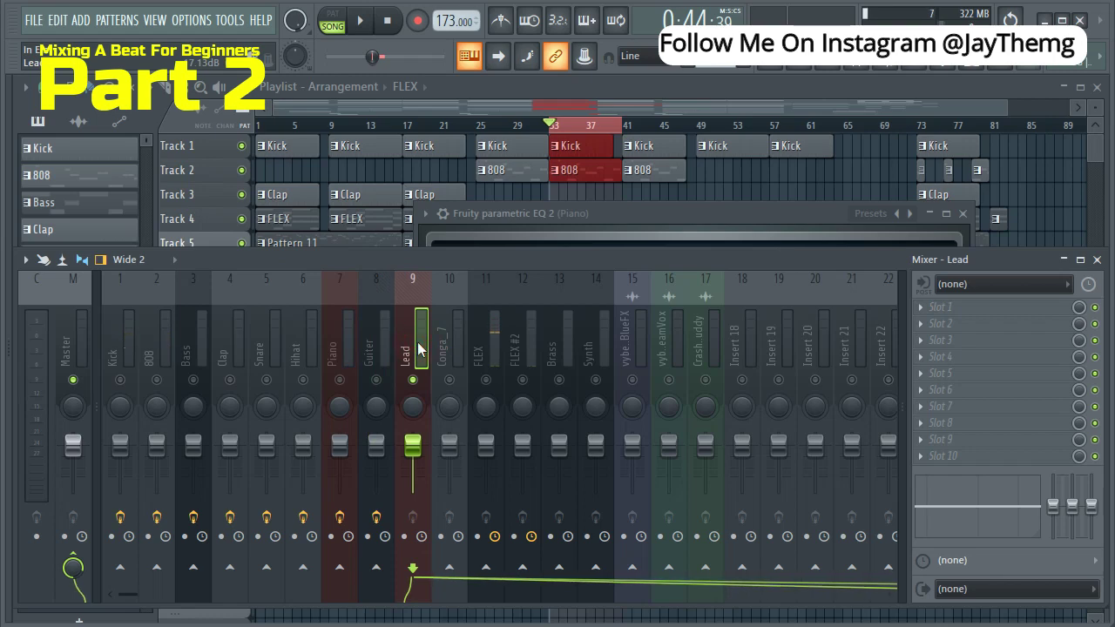
key(space)
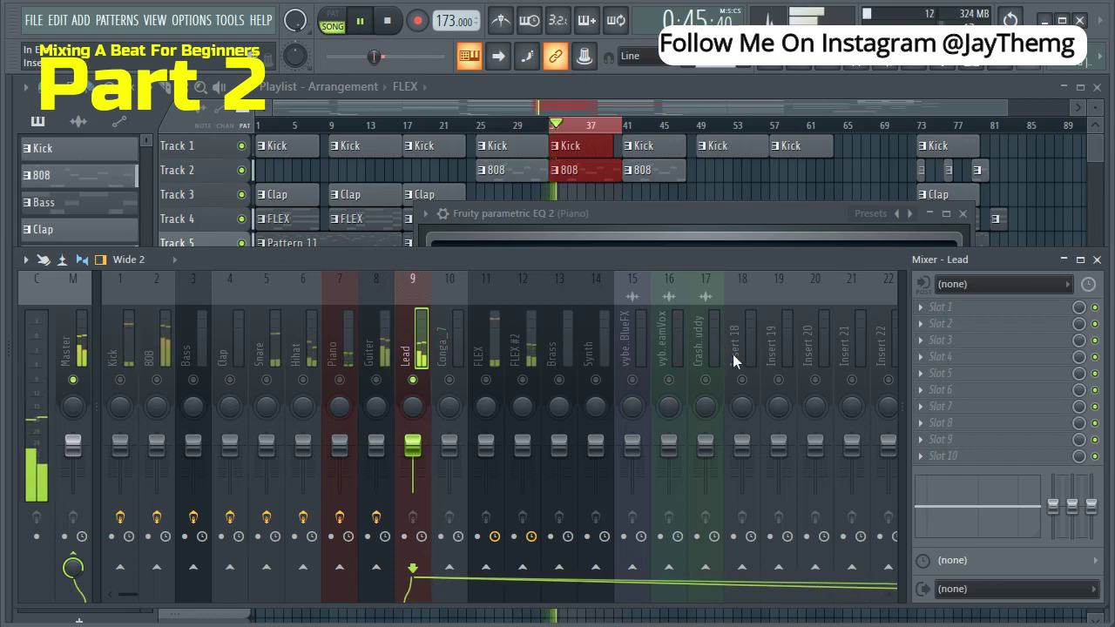
click(931, 314)
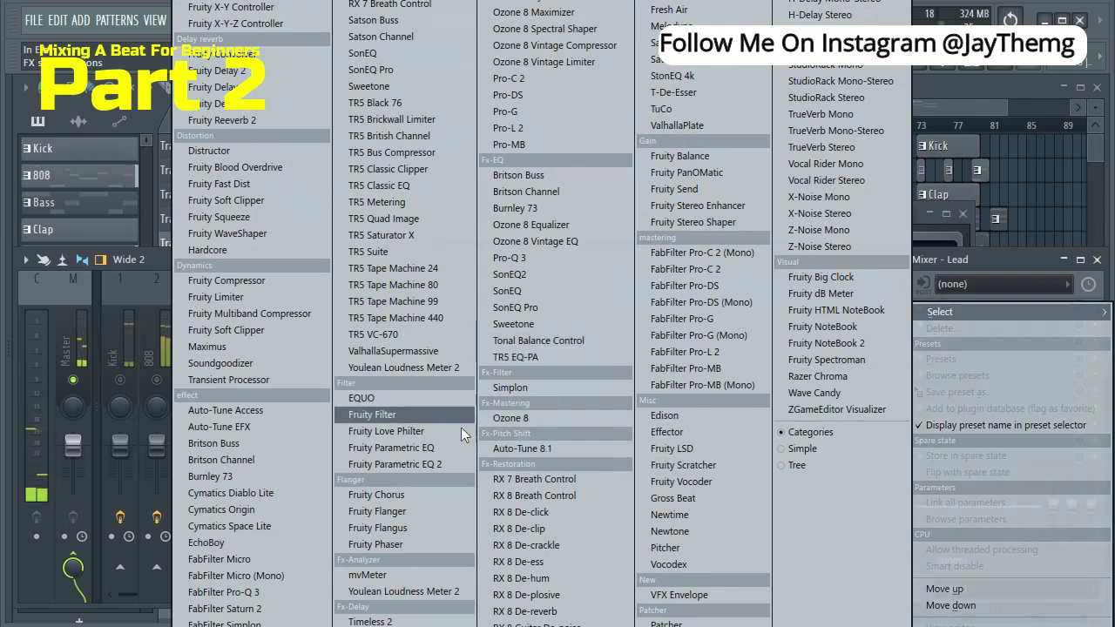
click(444, 462)
drag(411, 307, 504, 253)
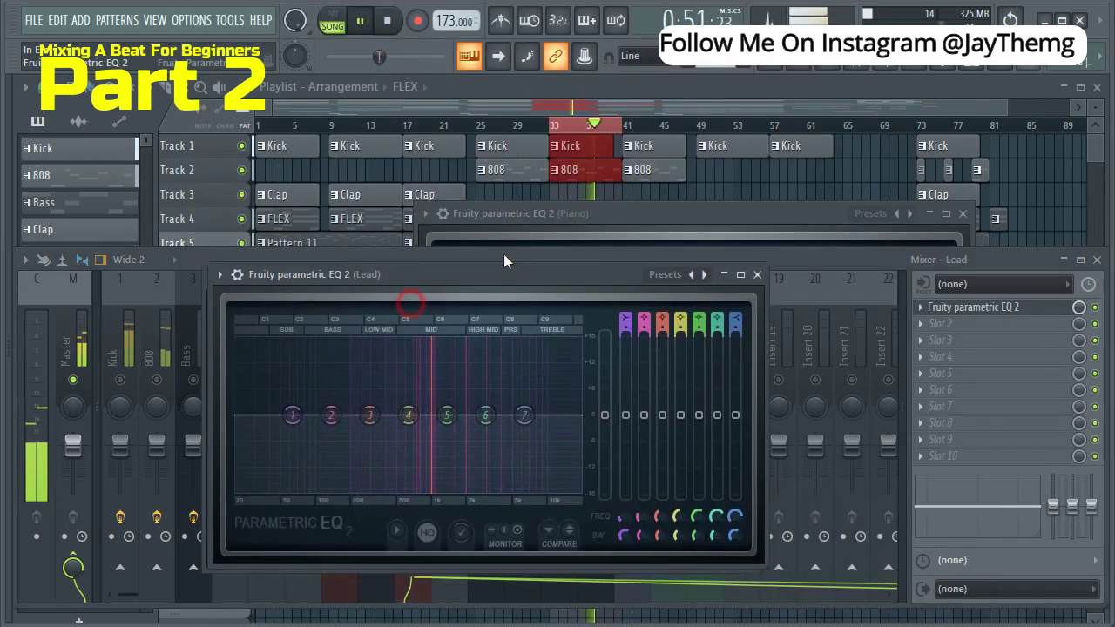
Make a steep band 1 low cut and roll off highs above about 7.6 kHz with band 7
drag(364, 371, 430, 444)
scroll(425, 443, up, 3)
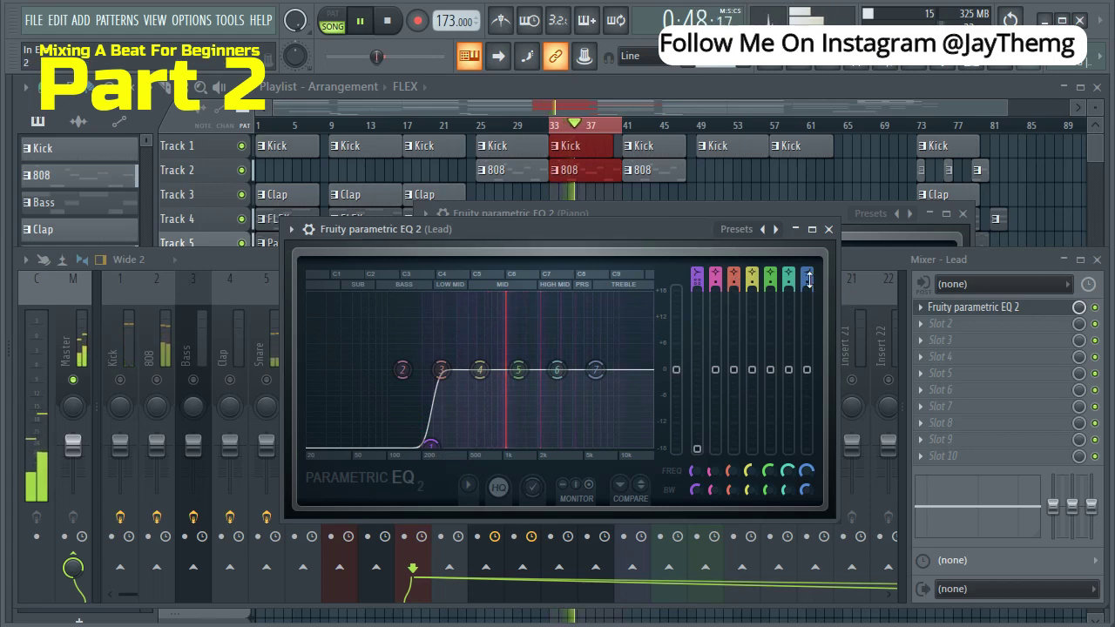
drag(596, 369, 604, 457)
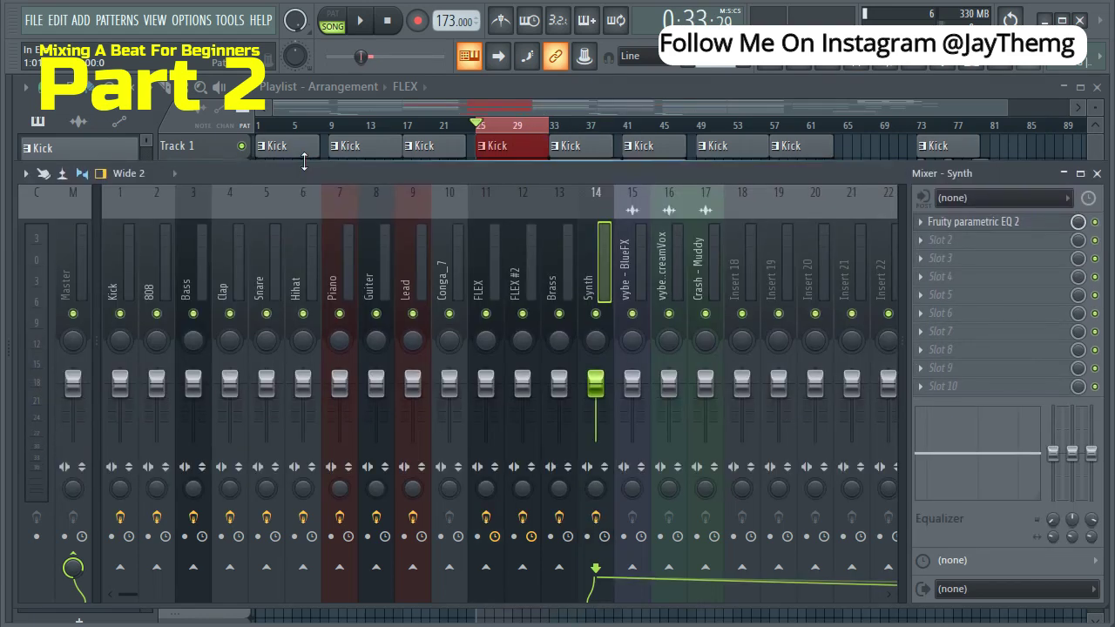
Load Wave Candy on Master slot 10 with the Peak meter preset and enlarge the meter
drag(308, 174, 310, 145)
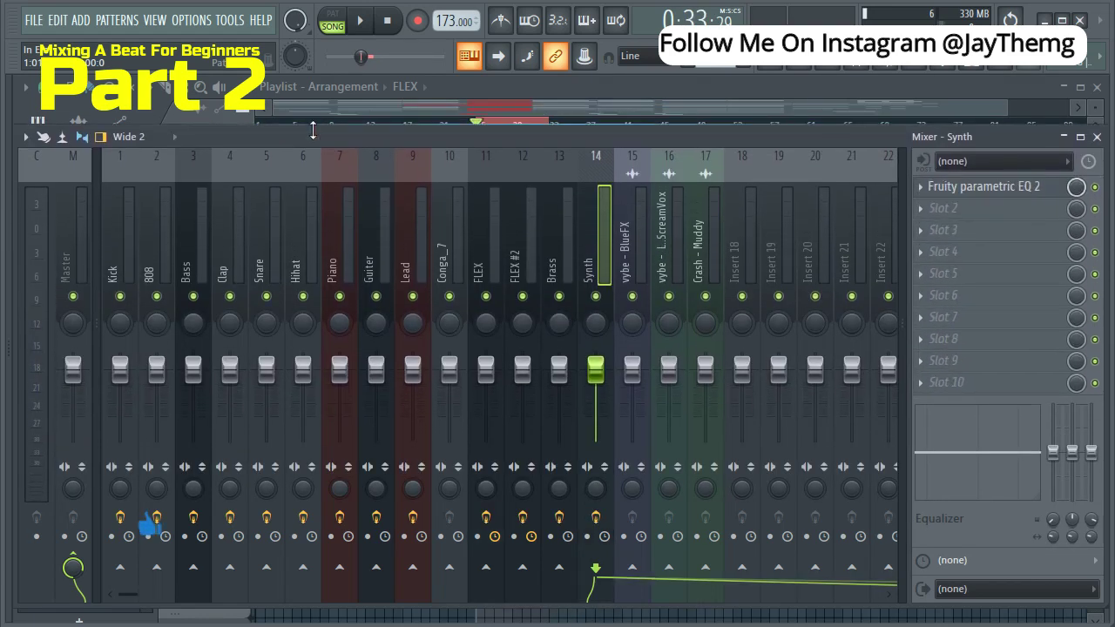
key(Home)
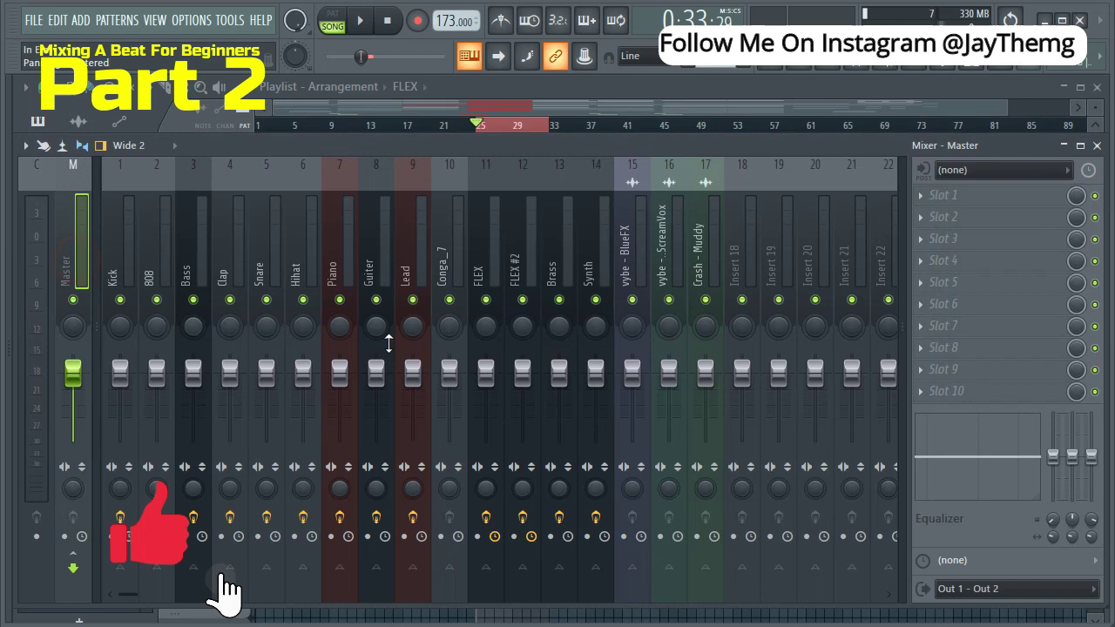
click(945, 390)
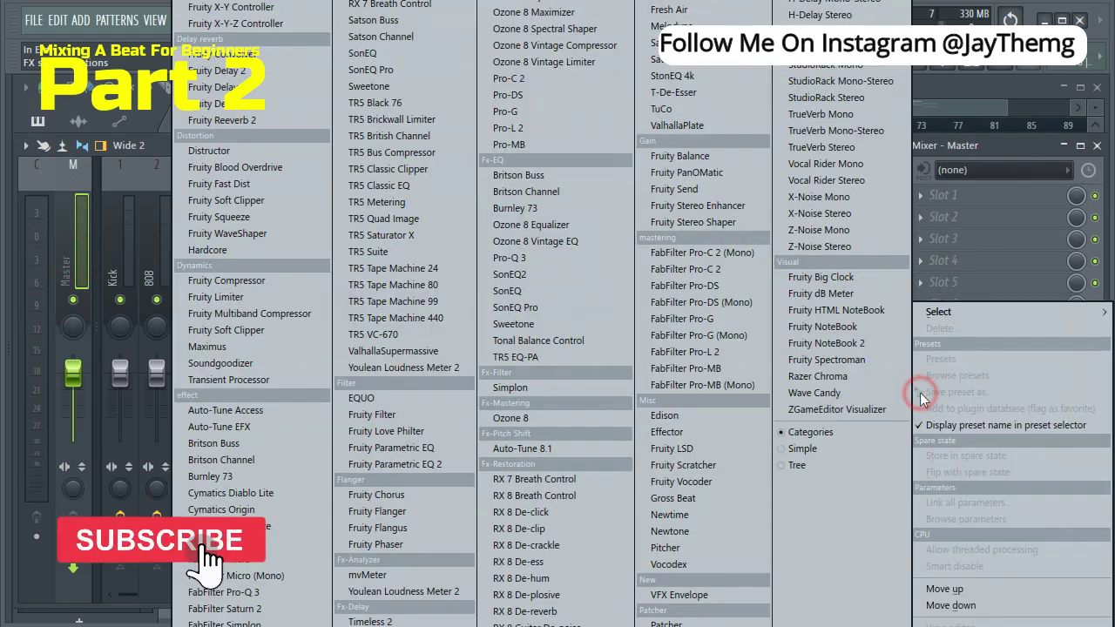
click(883, 392)
click(795, 202)
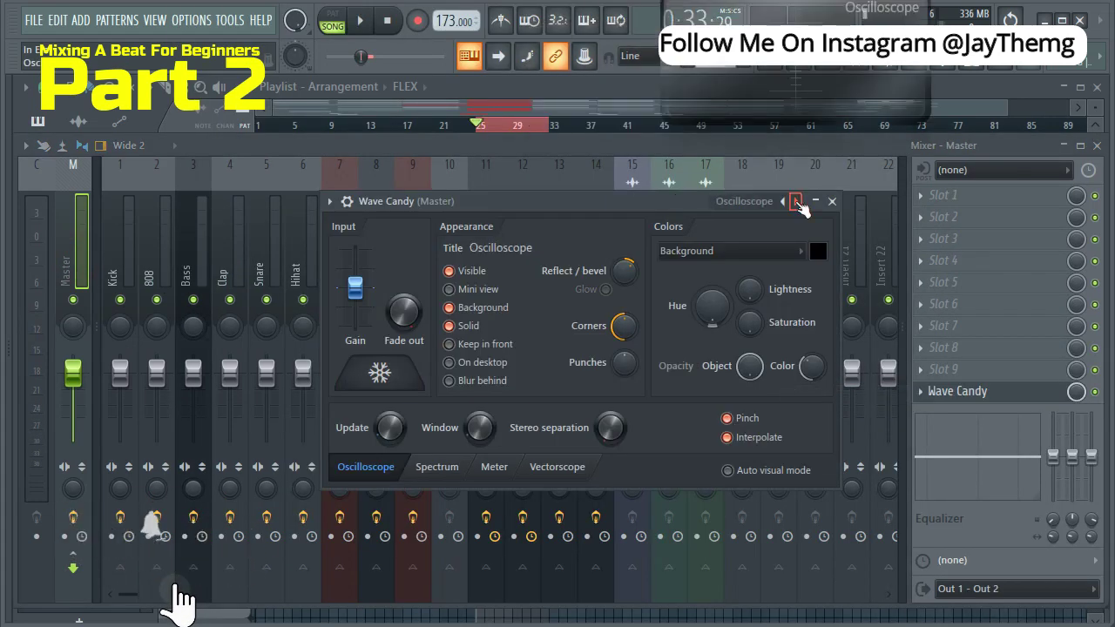
click(796, 202)
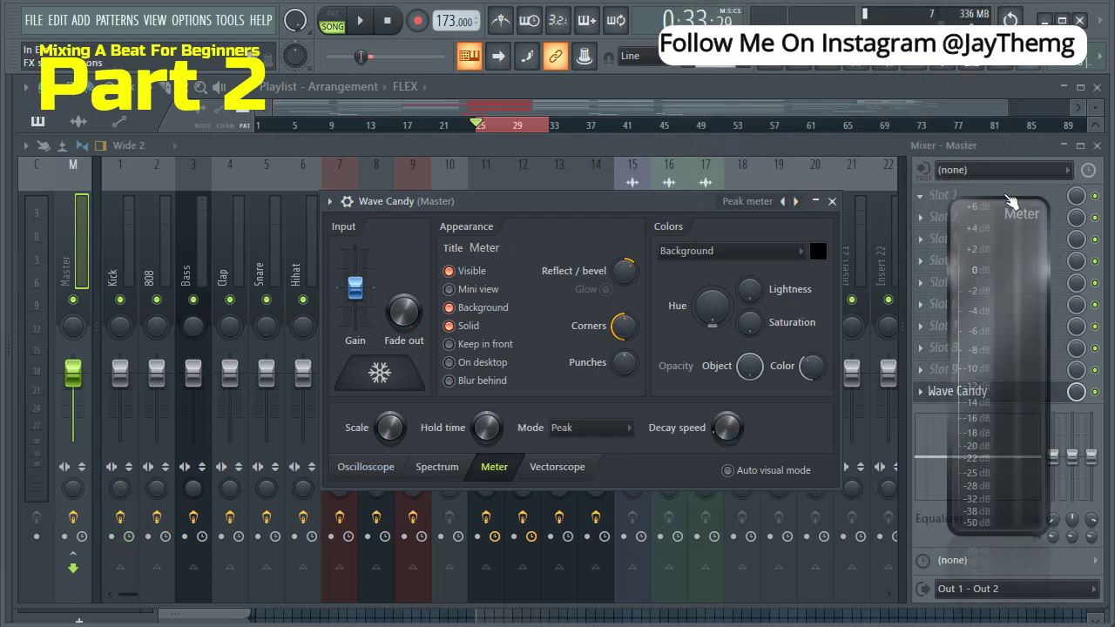
drag(1002, 196, 1002, 87)
click(832, 201)
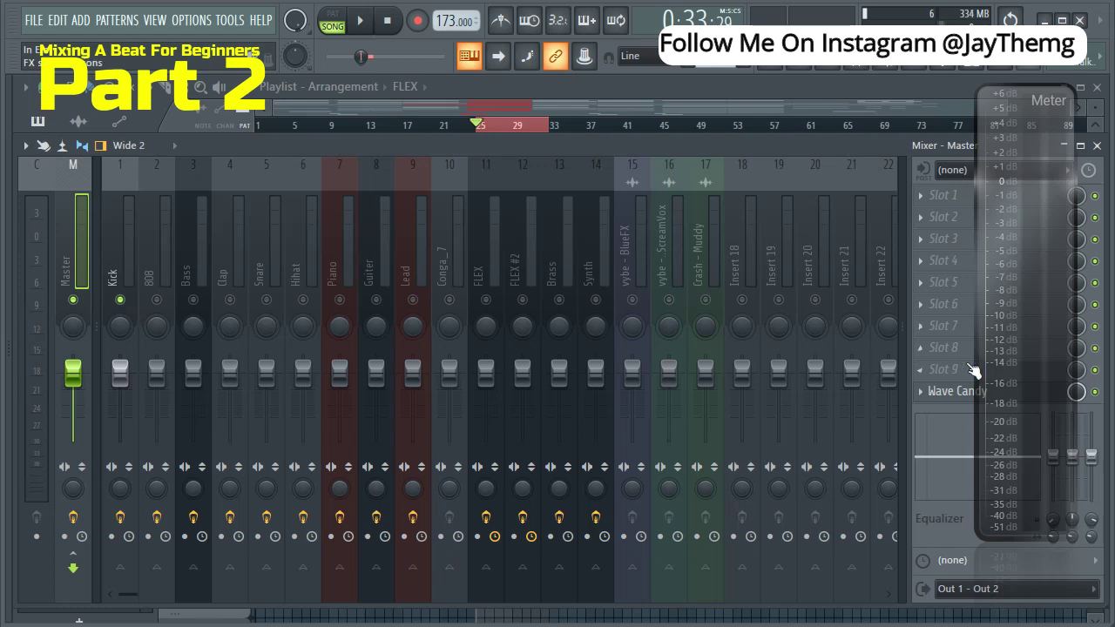
Place the level meter beside the mixer inserts and lower the Kick fader to -3 dB
drag(970, 365, 837, 347)
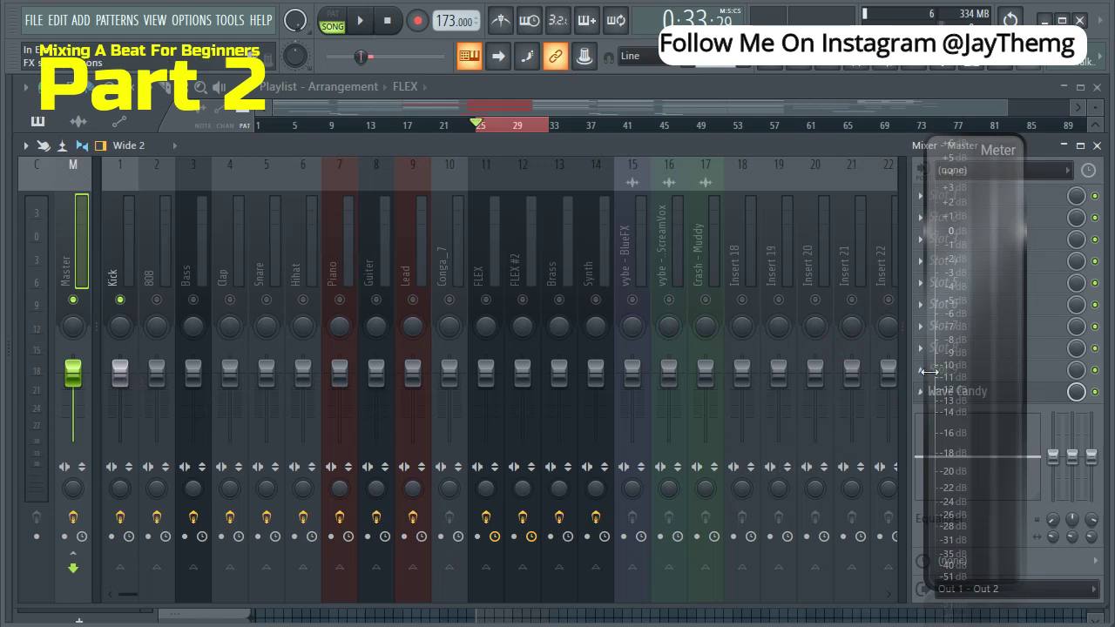
drag(930, 373, 841, 373)
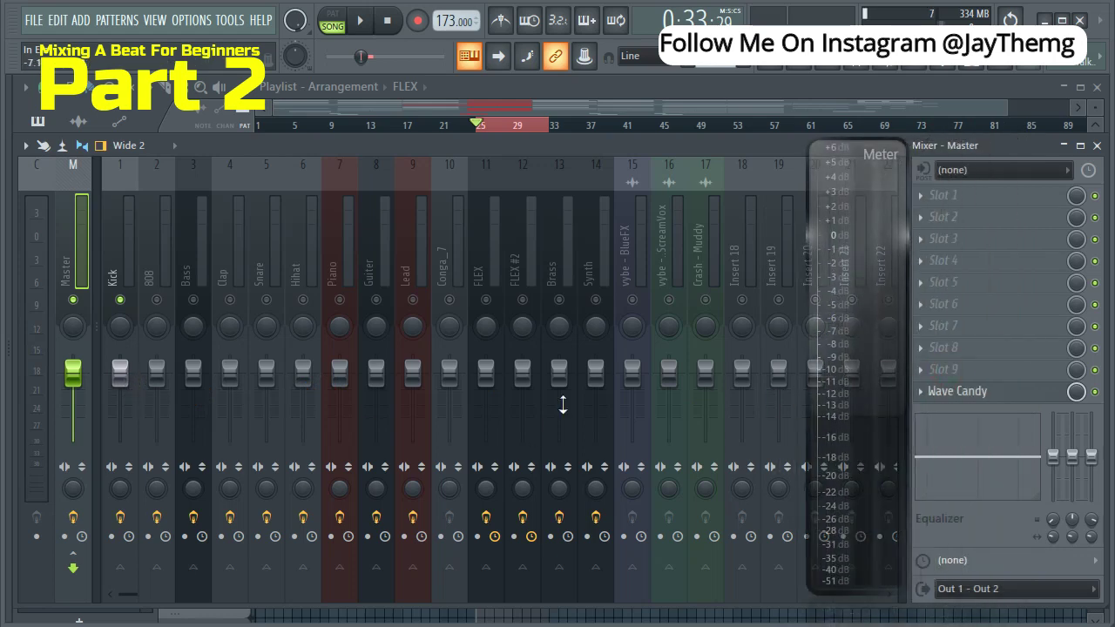
key(space)
mouse_move(120, 368)
mouse_down()
mouse_move(120, 394)
mouse_move(125, 383)
mouse_up()
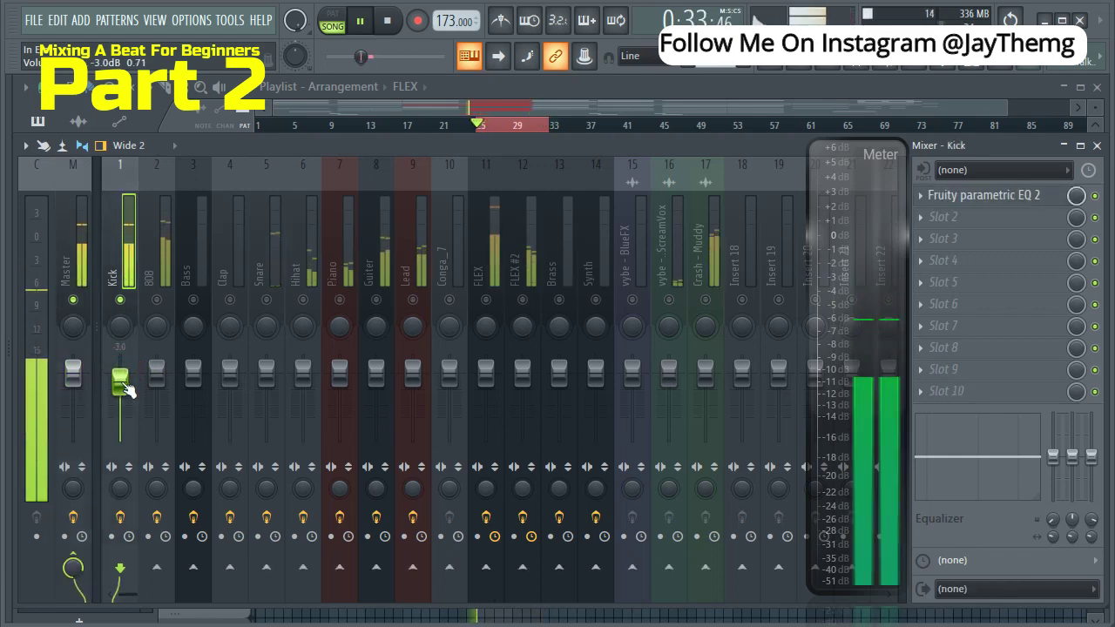
Let the 808 play alongside the Kick and lower its fader to -11.9 dB
key(space)
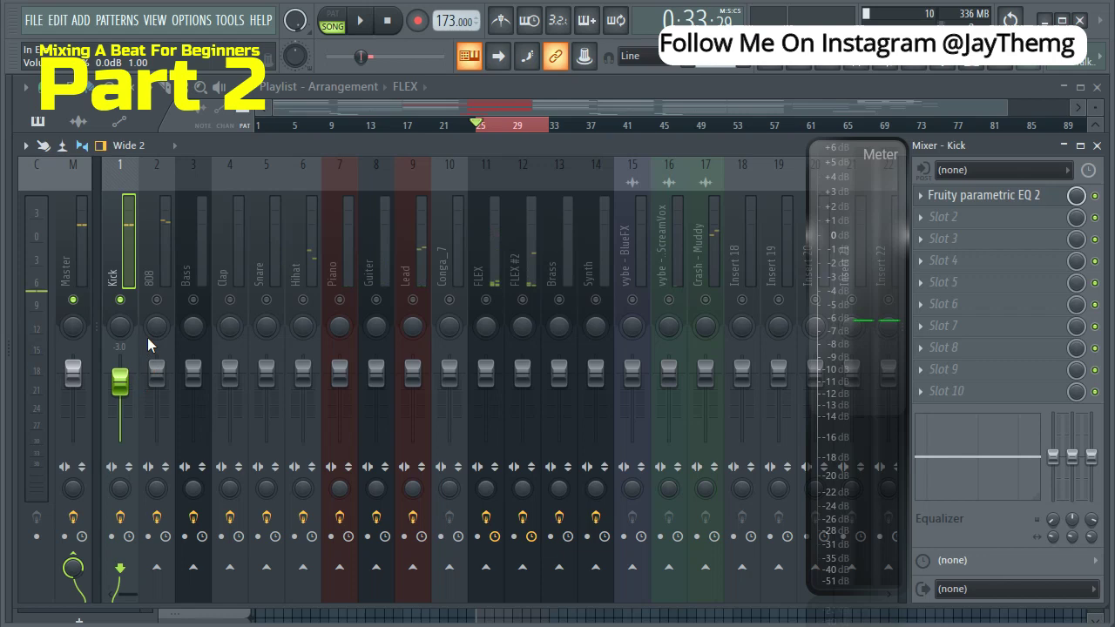
click(156, 301)
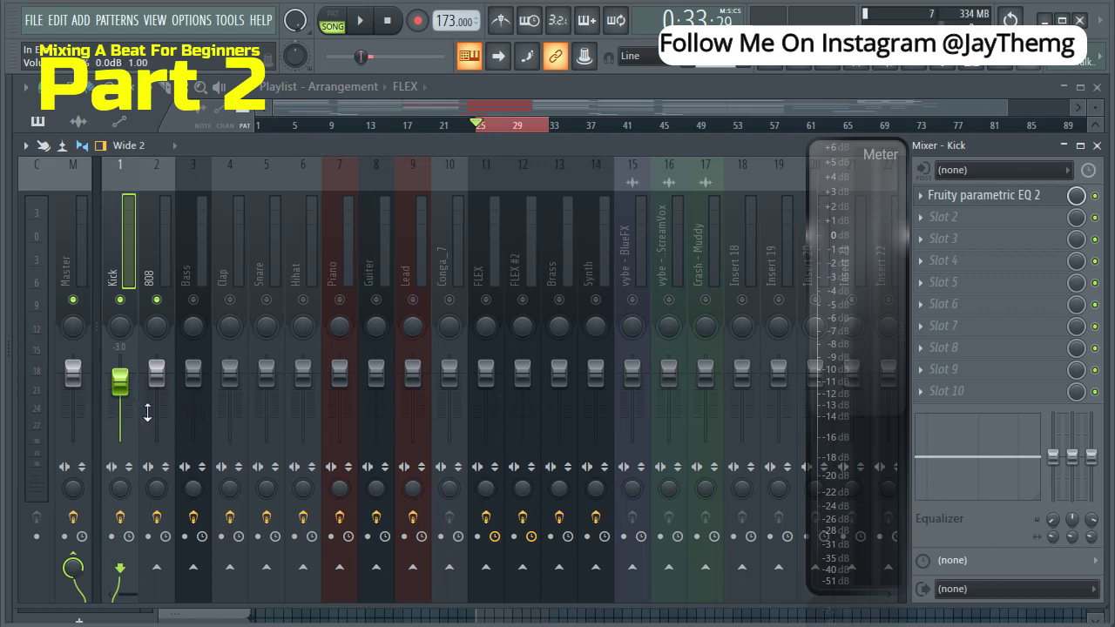
key(space)
drag(156, 373, 162, 400)
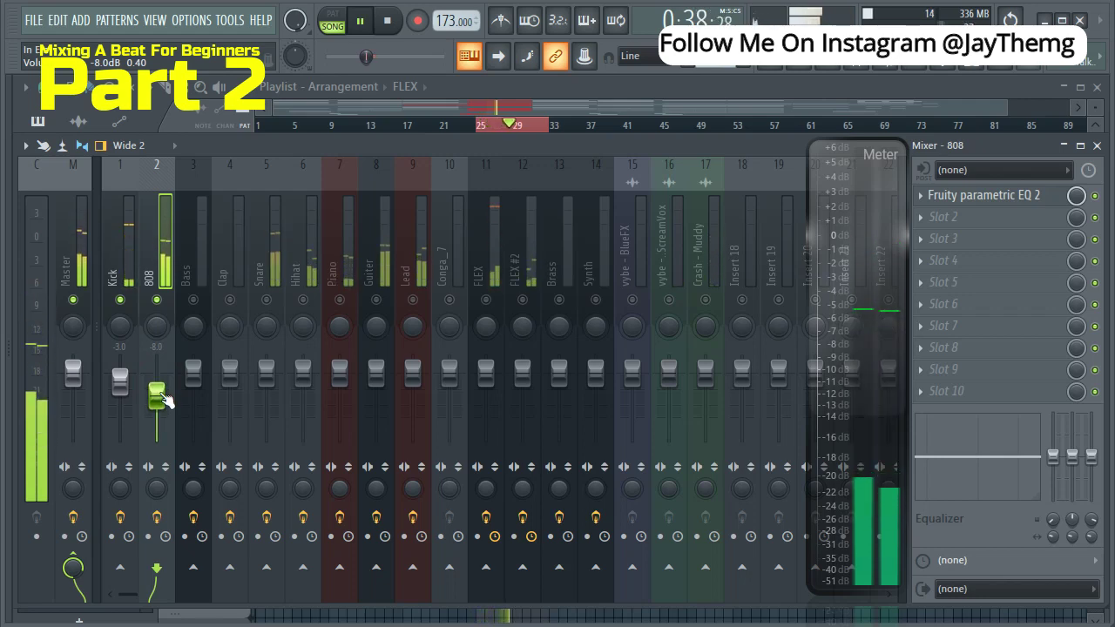
drag(164, 399, 162, 408)
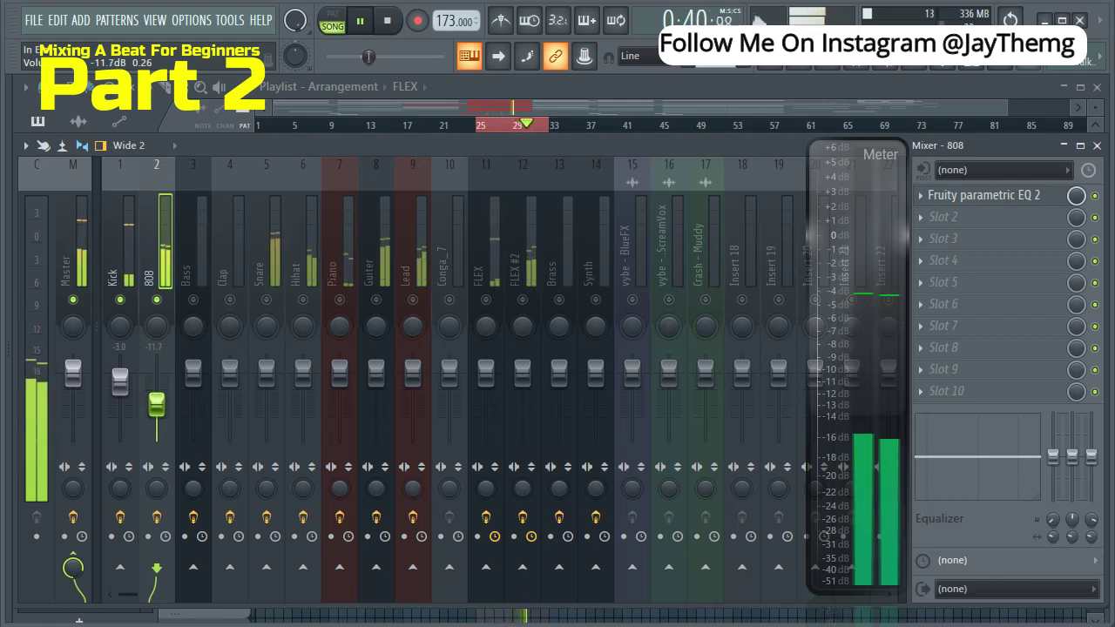
drag(162, 406, 164, 410)
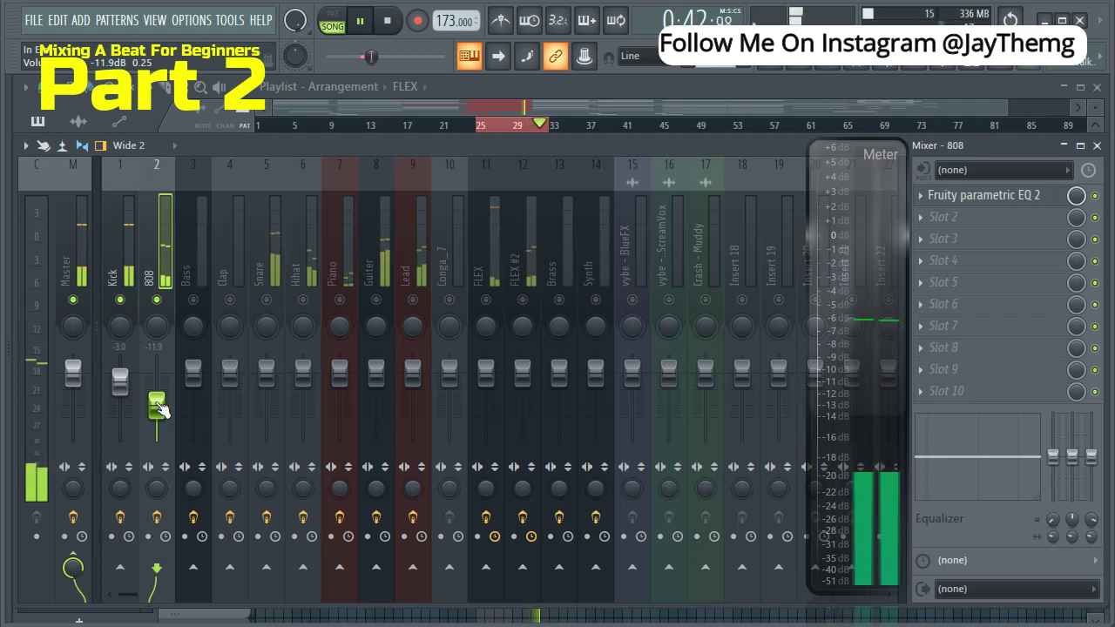
key(space)
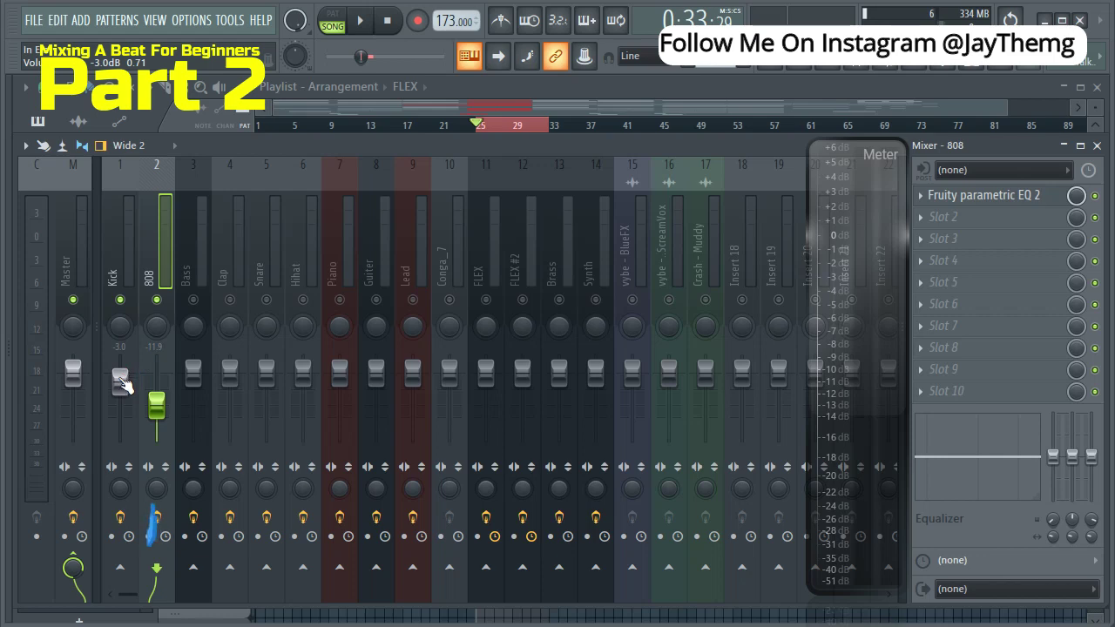
Lower the Kick fader further to -5.3 dB
drag(125, 386, 130, 394)
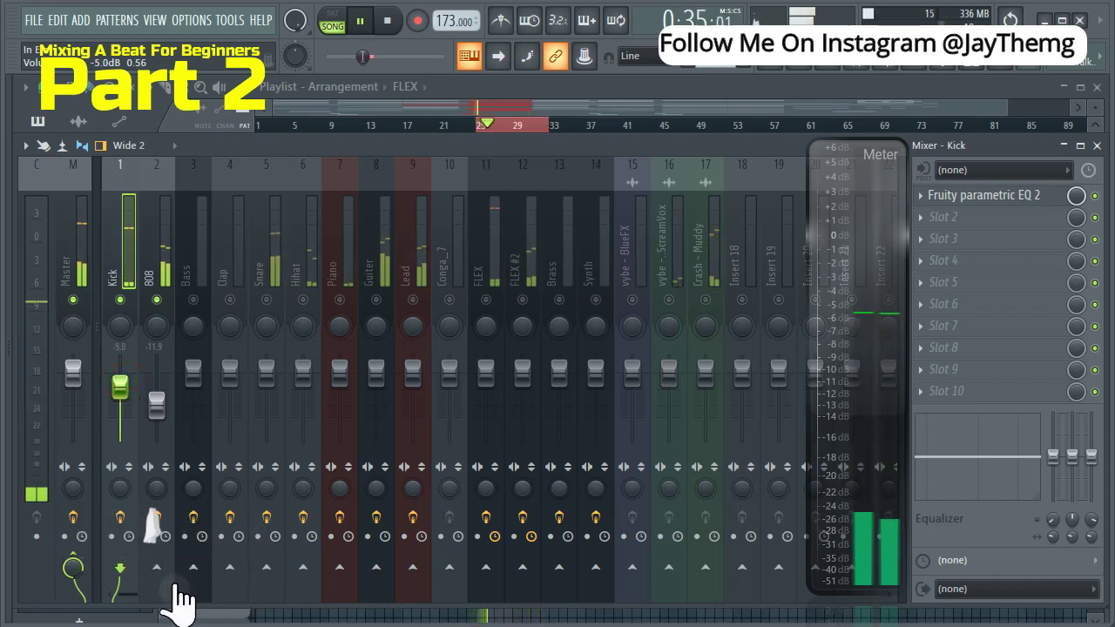
drag(127, 388, 129, 395)
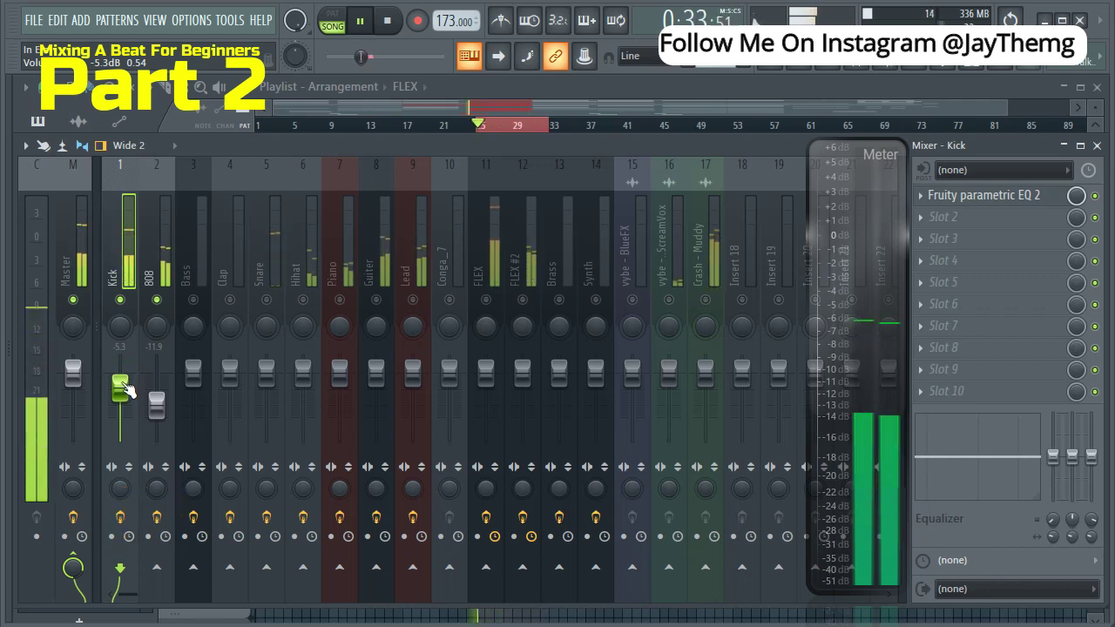
key(space)
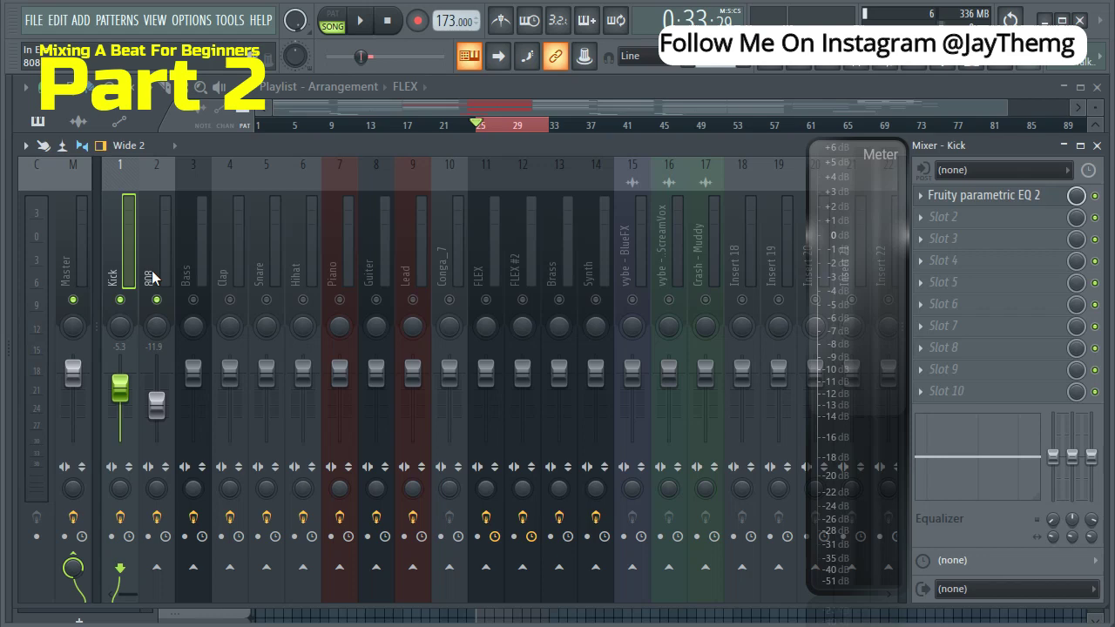
Lower the Bass fader to -10.3 dB while the song plays
drag(470, 145, 471, 171)
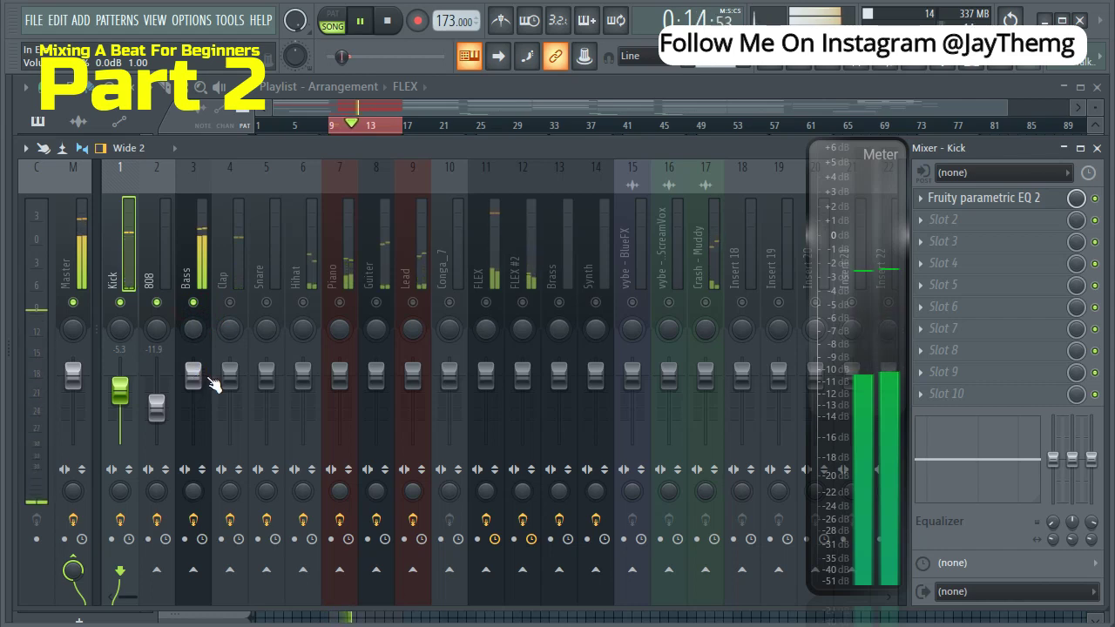
key(space)
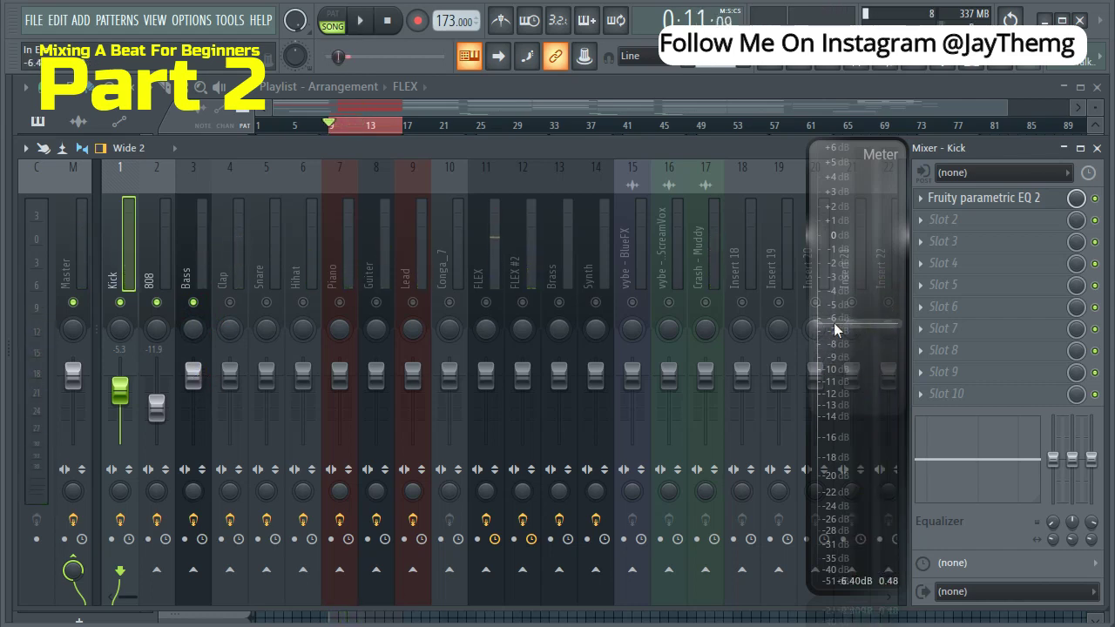
key(space)
click(195, 384)
drag(195, 384, 195, 407)
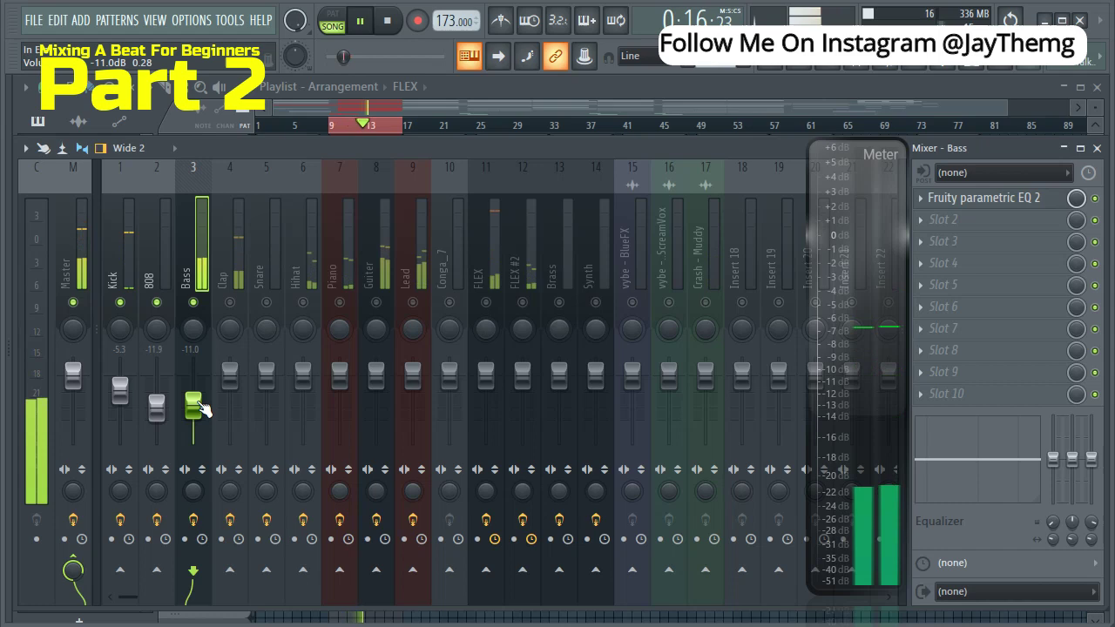
drag(199, 408, 195, 402)
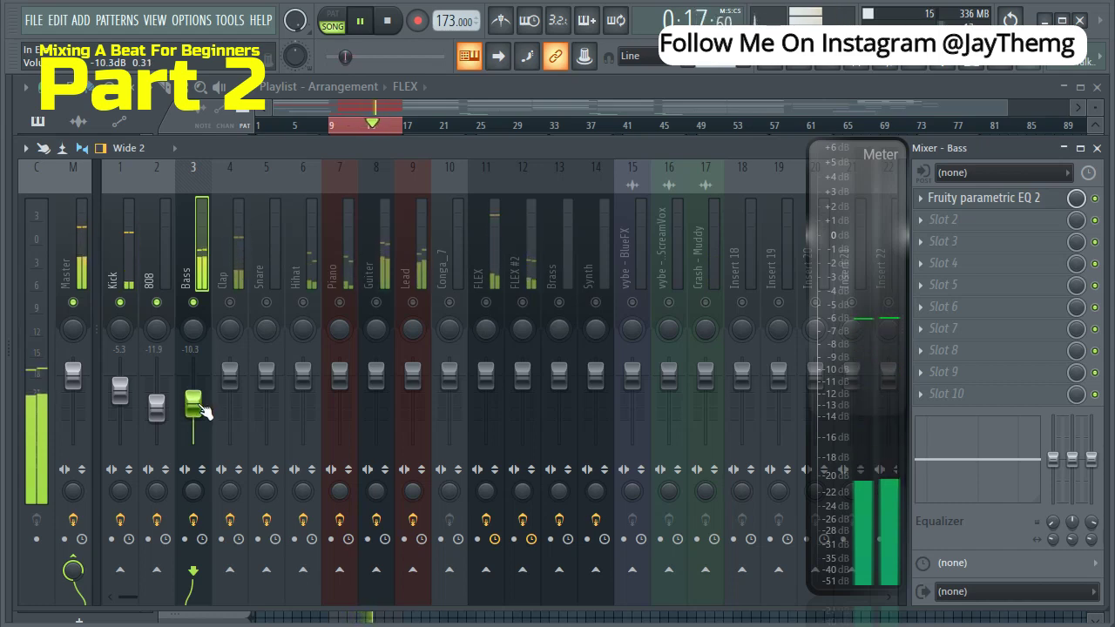
key(space)
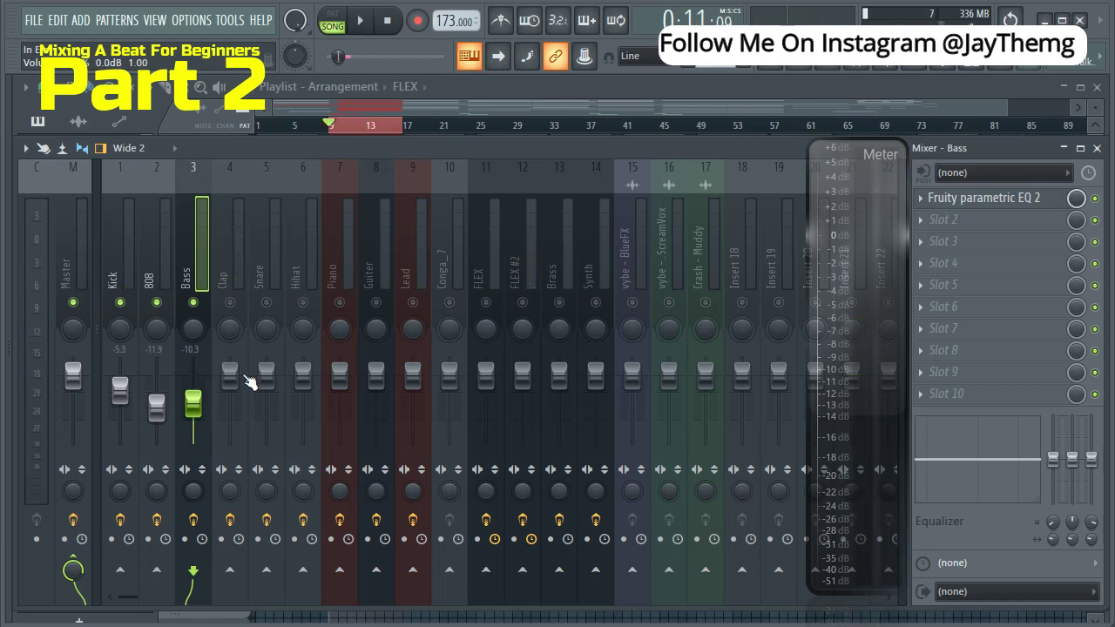
Unmute the Clap, pull it down to -6.4 dB, and set Bass to -11.1 dB
click(231, 304)
key(space)
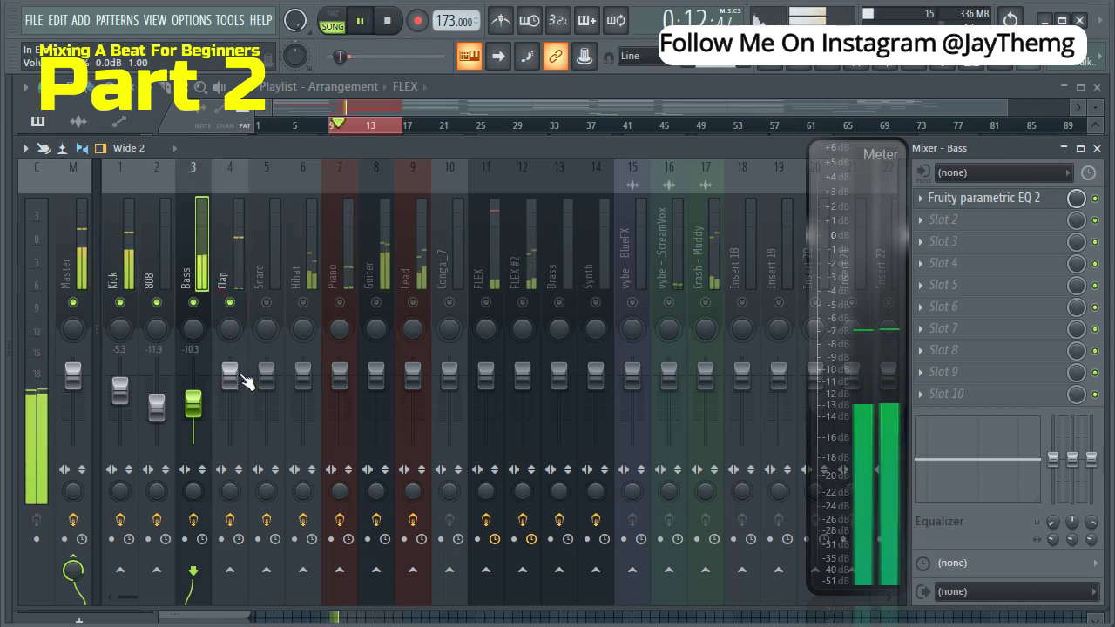
key(space)
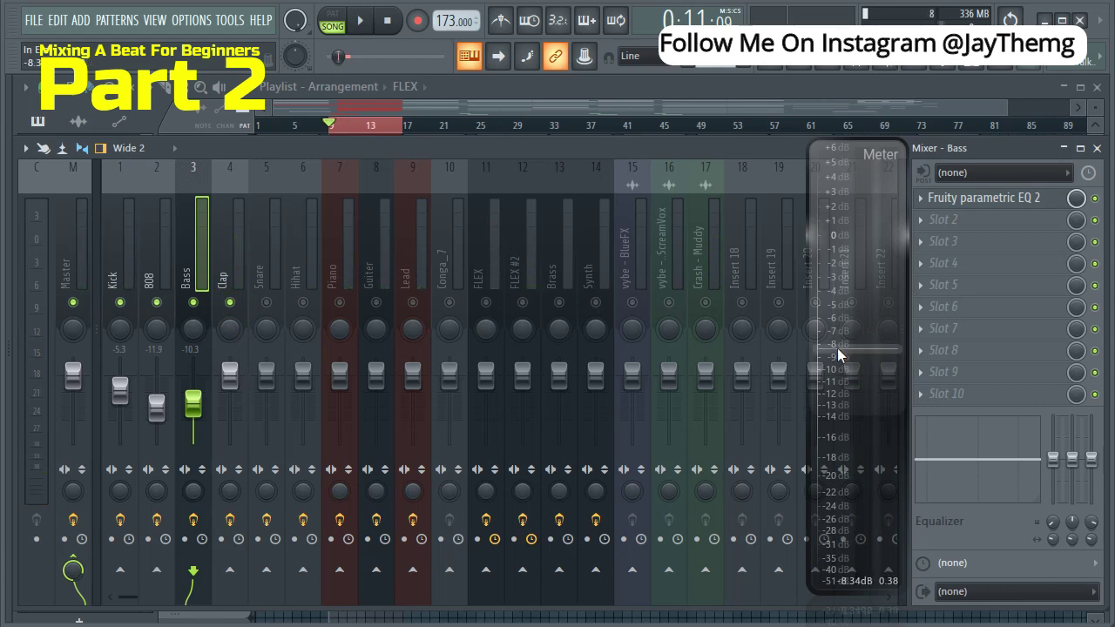
key(space)
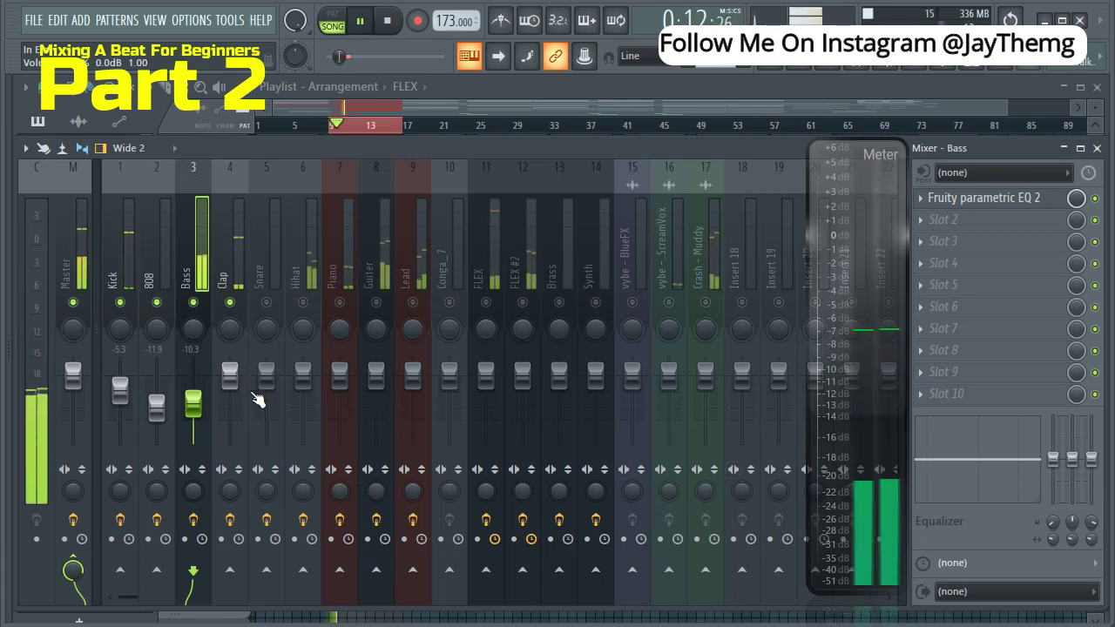
drag(230, 373, 233, 405)
drag(194, 403, 200, 406)
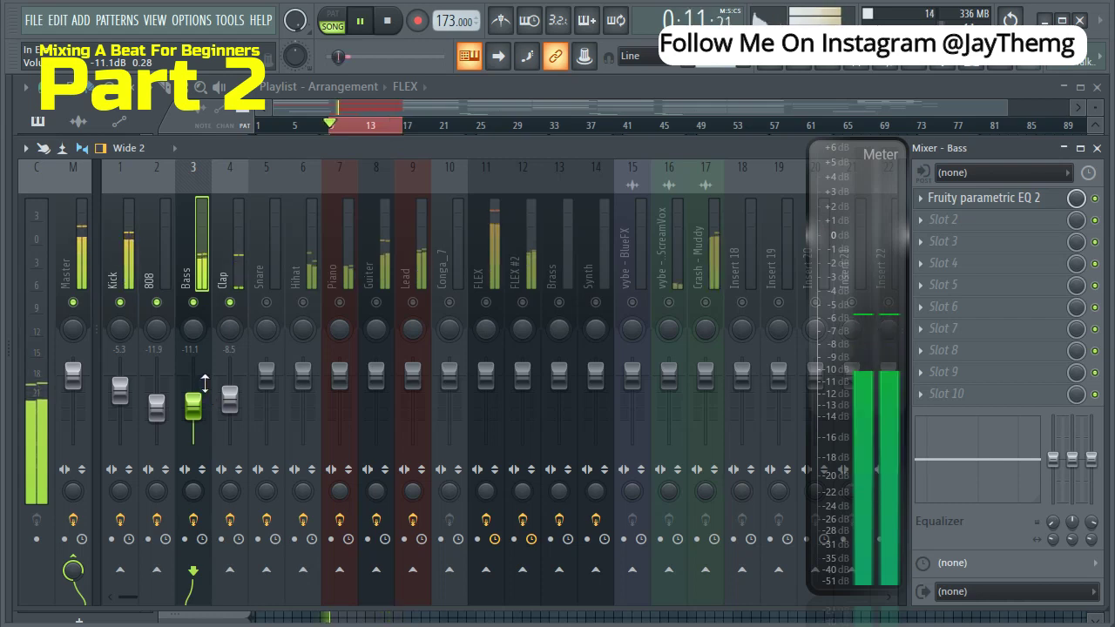
Fine-tune the Clap level to about -8.7 dB and select the Kick channel
click(230, 399)
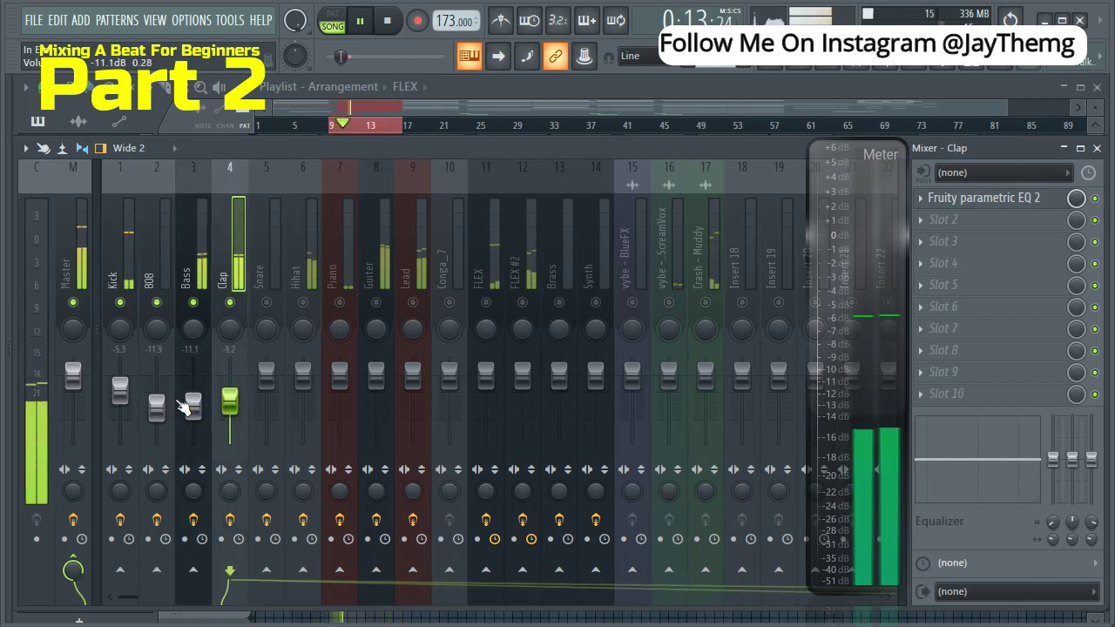
click(121, 391)
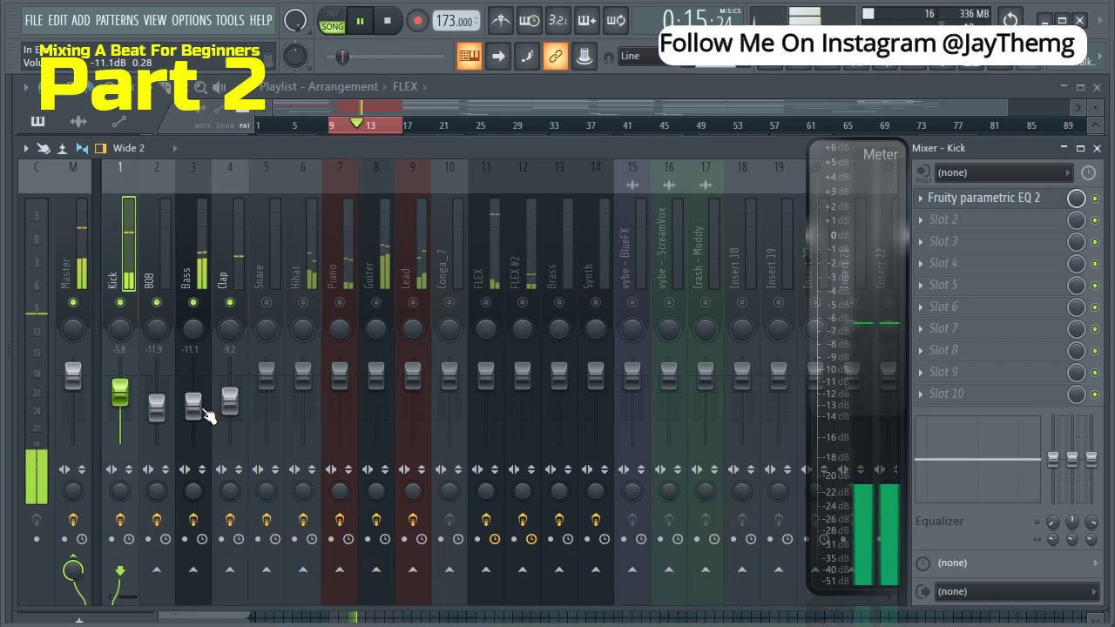
click(231, 401)
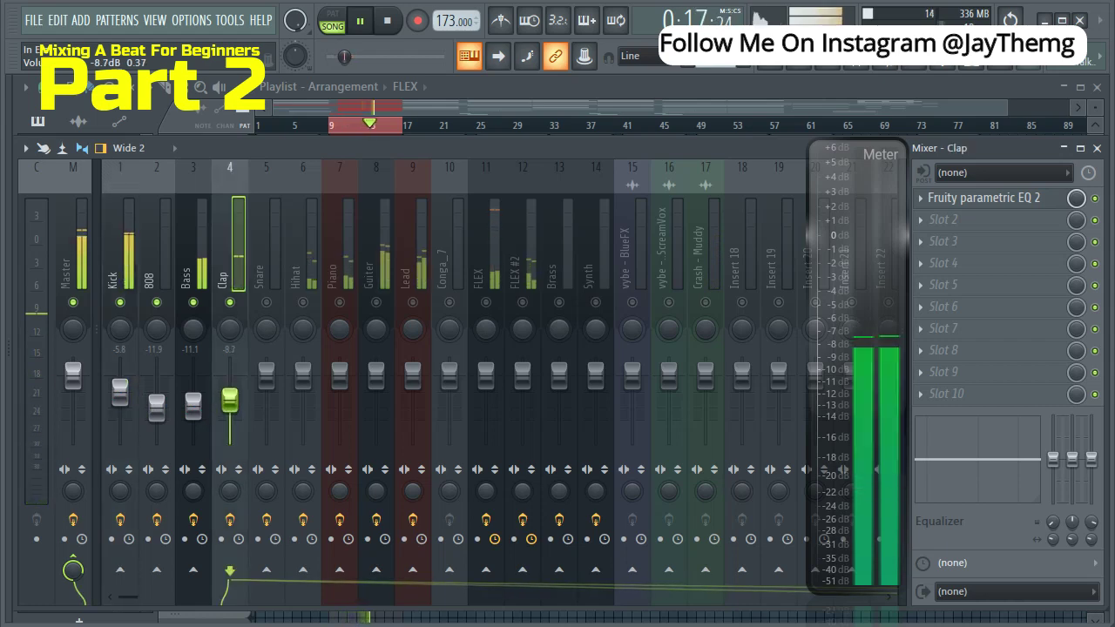
click(120, 391)
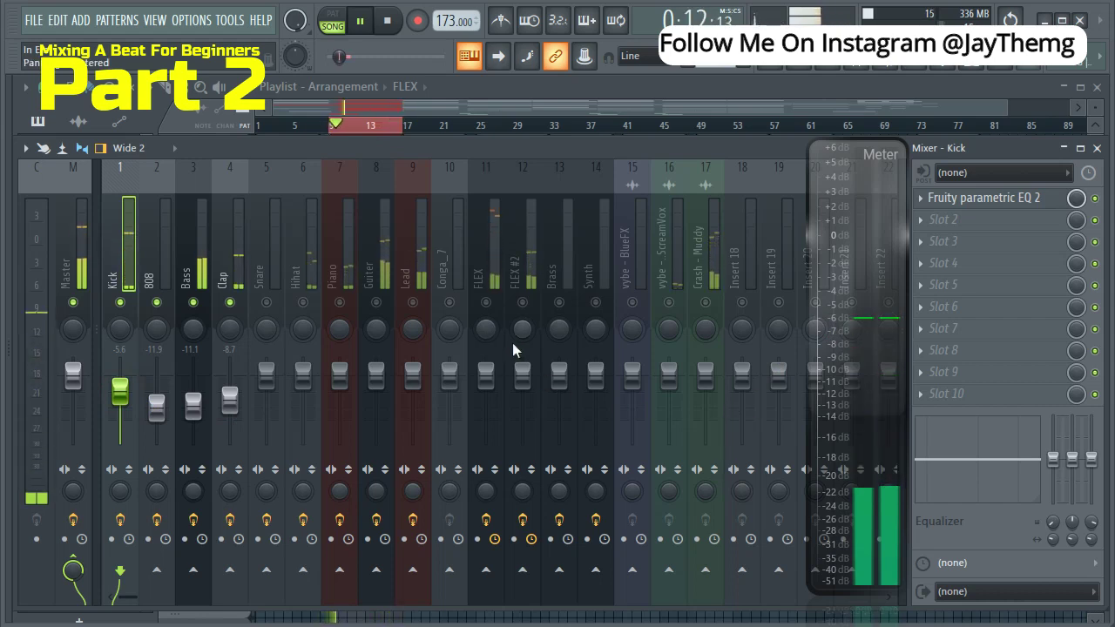
Unmute the Snare and lower its level to about -7.5 dB
key(space)
click(264, 302)
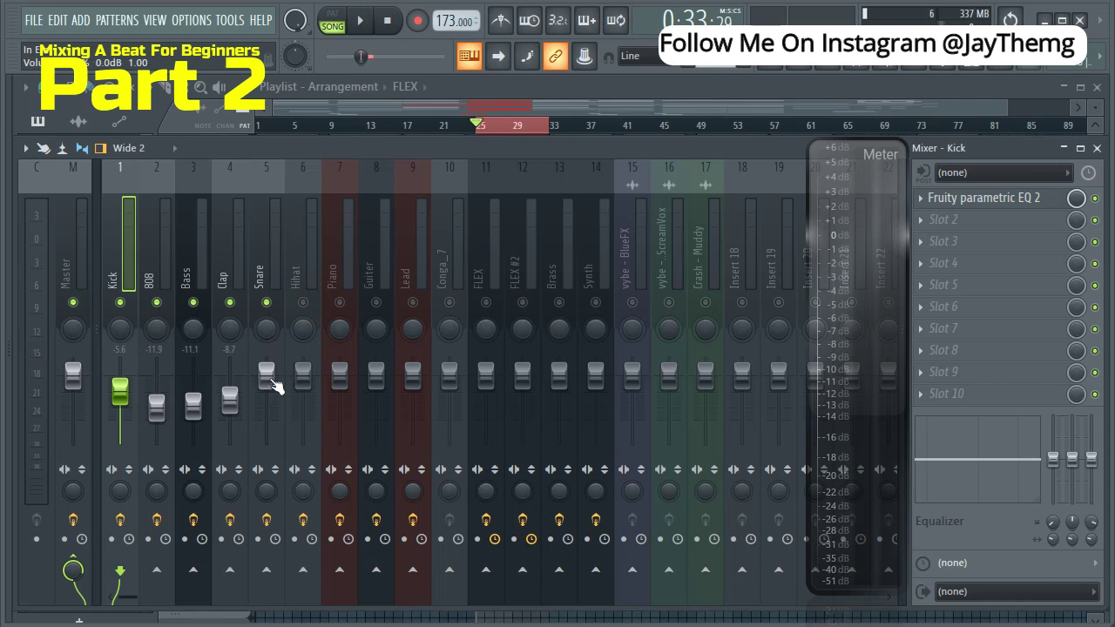
key(space)
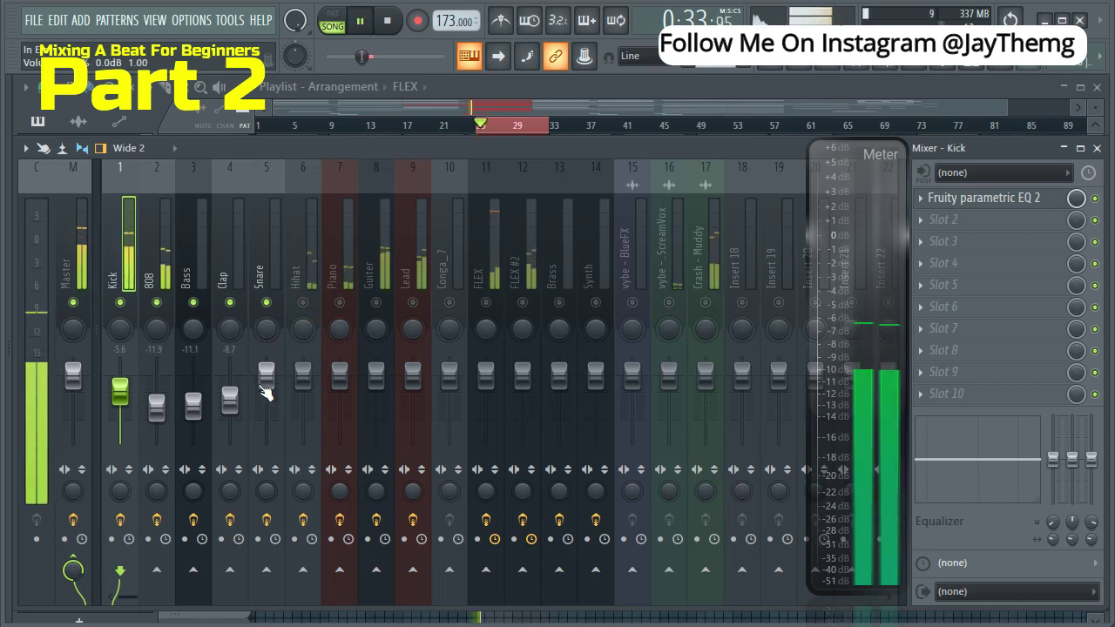
drag(266, 390, 269, 399)
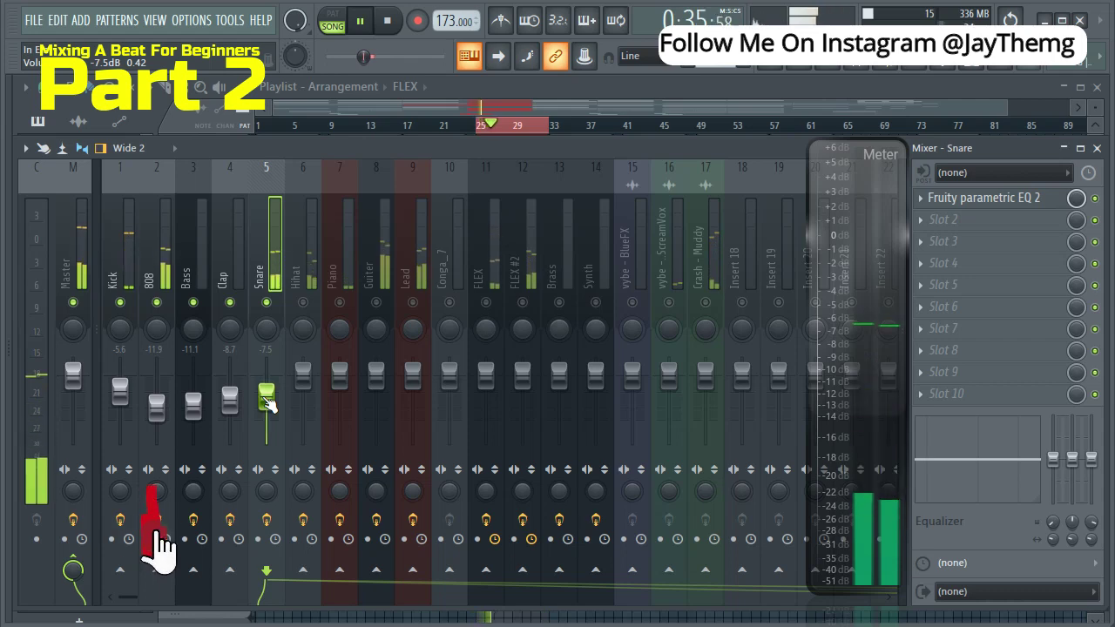
key(space)
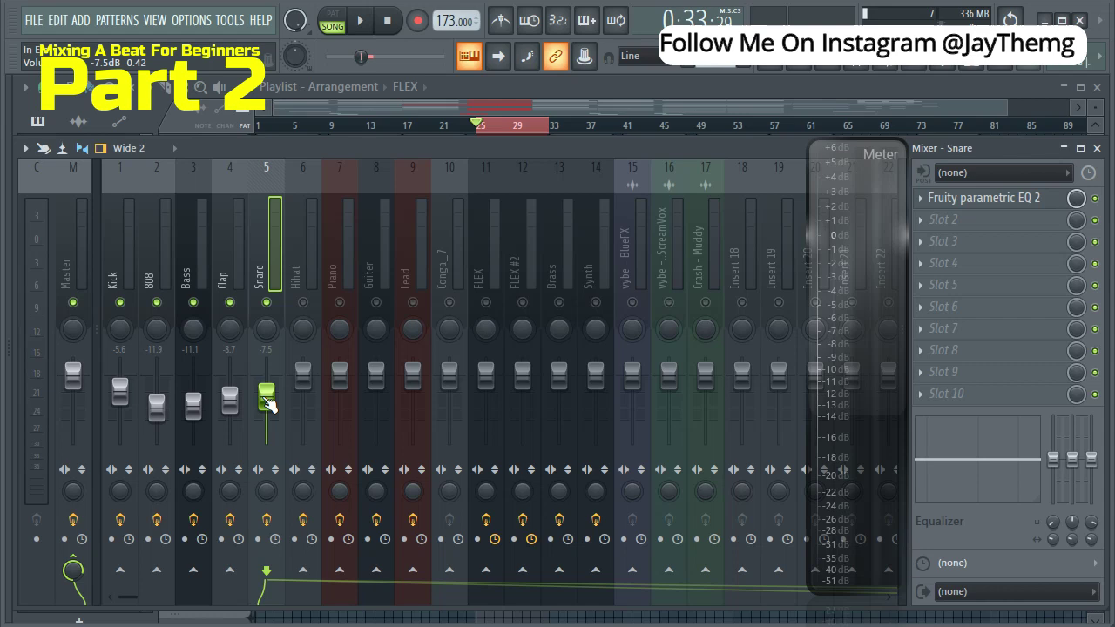
Ease the Kick fader down to about -6.2 dB
key(space)
drag(120, 390, 120, 395)
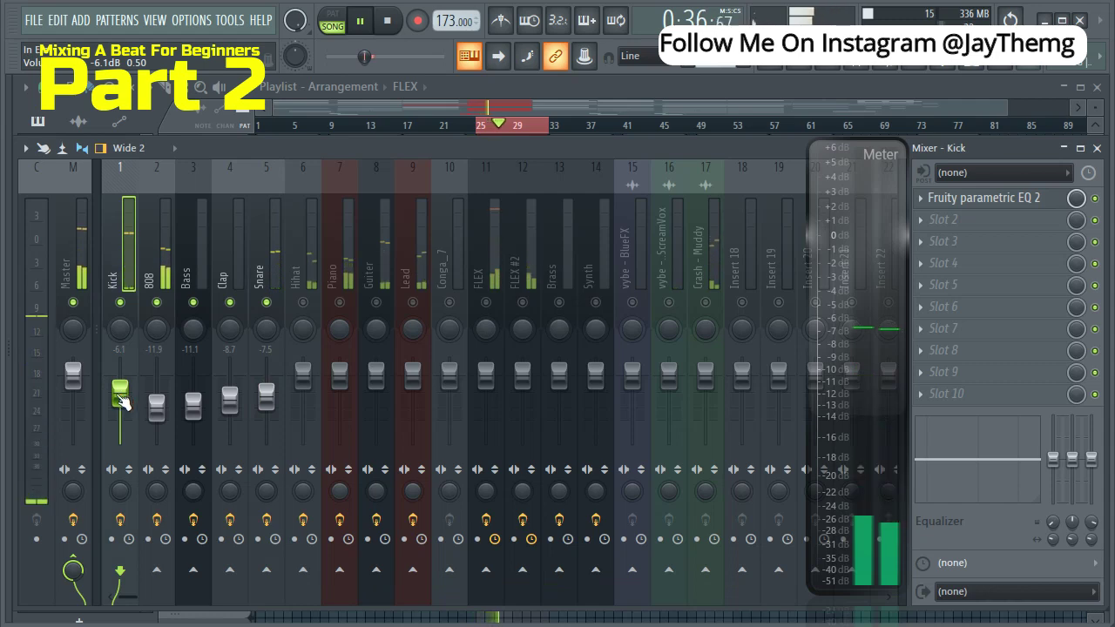
key(space)
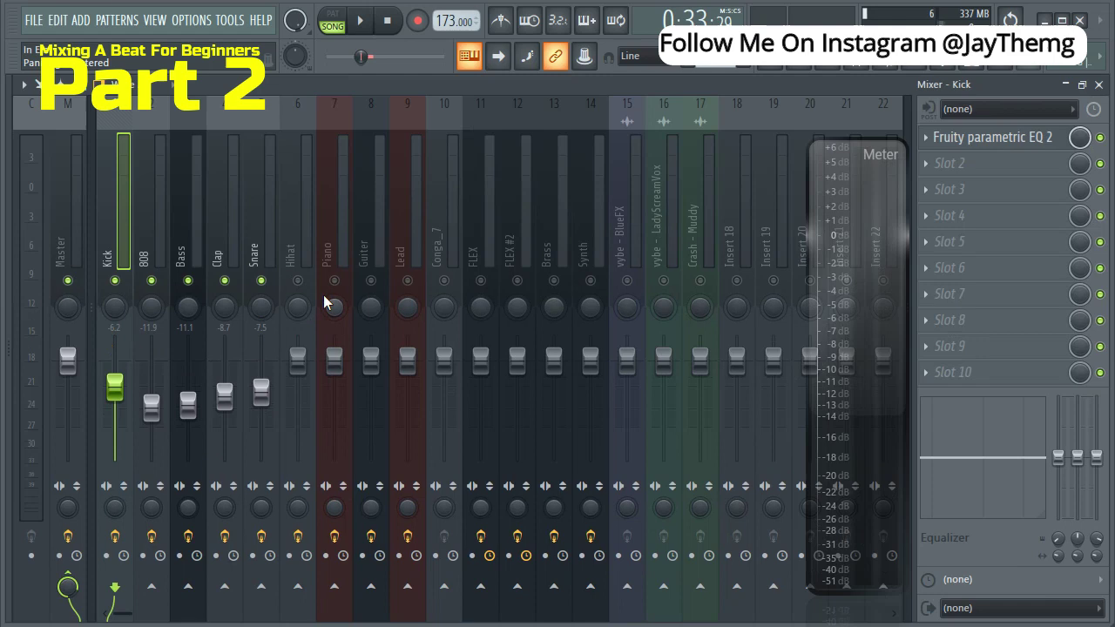
Unmute the Hihat and set its level to -6.4 dB
click(299, 281)
key(space)
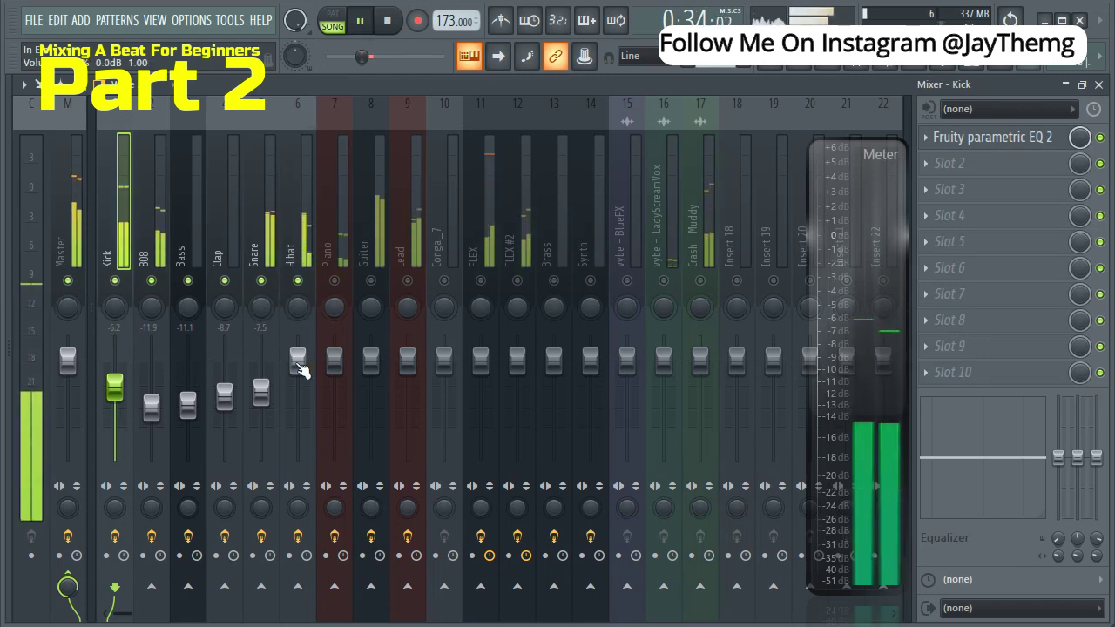
drag(298, 364, 298, 394)
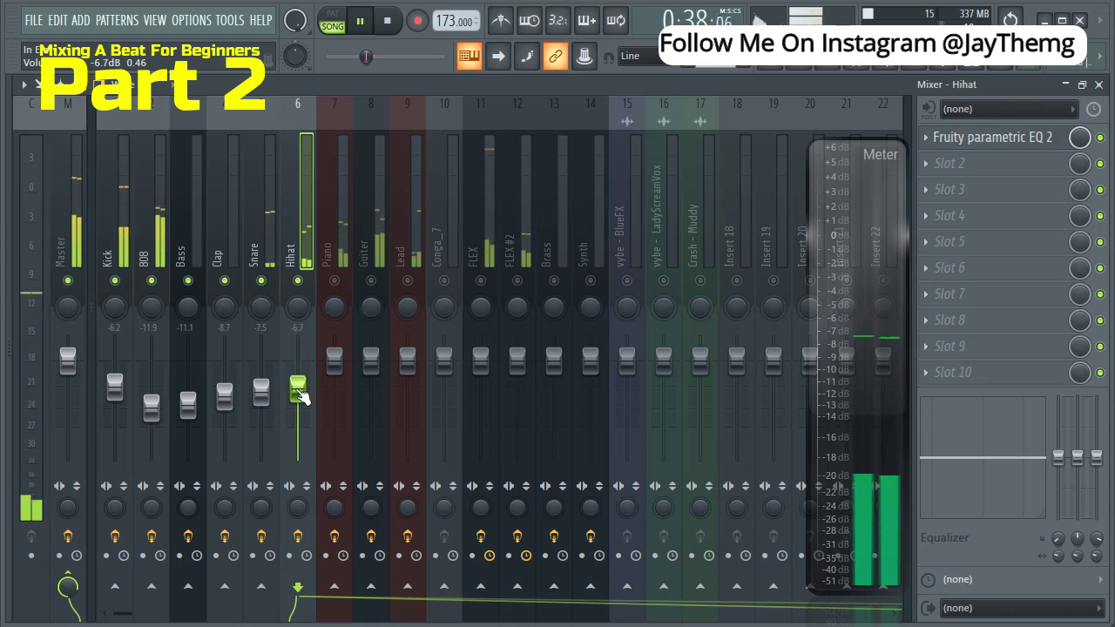
key(space)
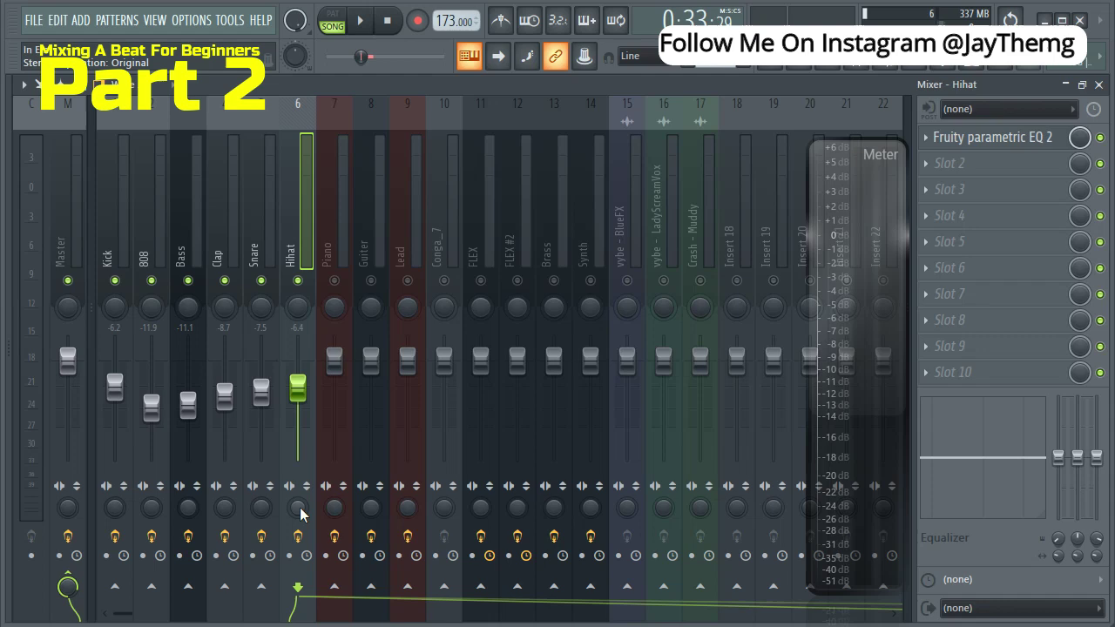
Widen the Hihat's stereo separation to about 53%
key(space)
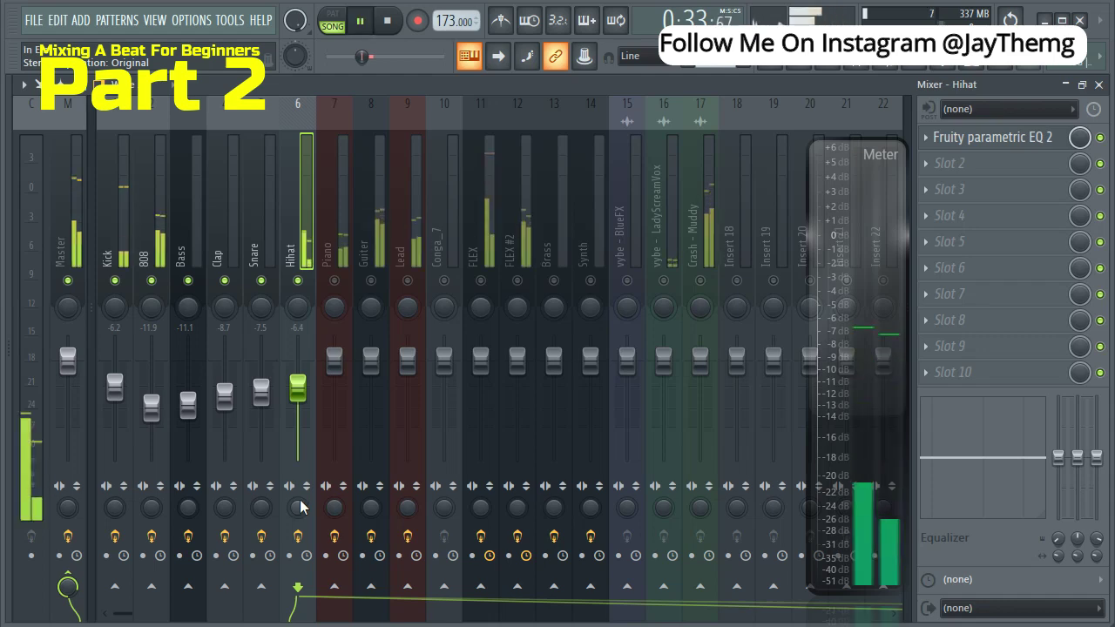
mouse_move(297, 508)
mouse_down()
mouse_move(297, 483)
mouse_move(299, 516)
mouse_up()
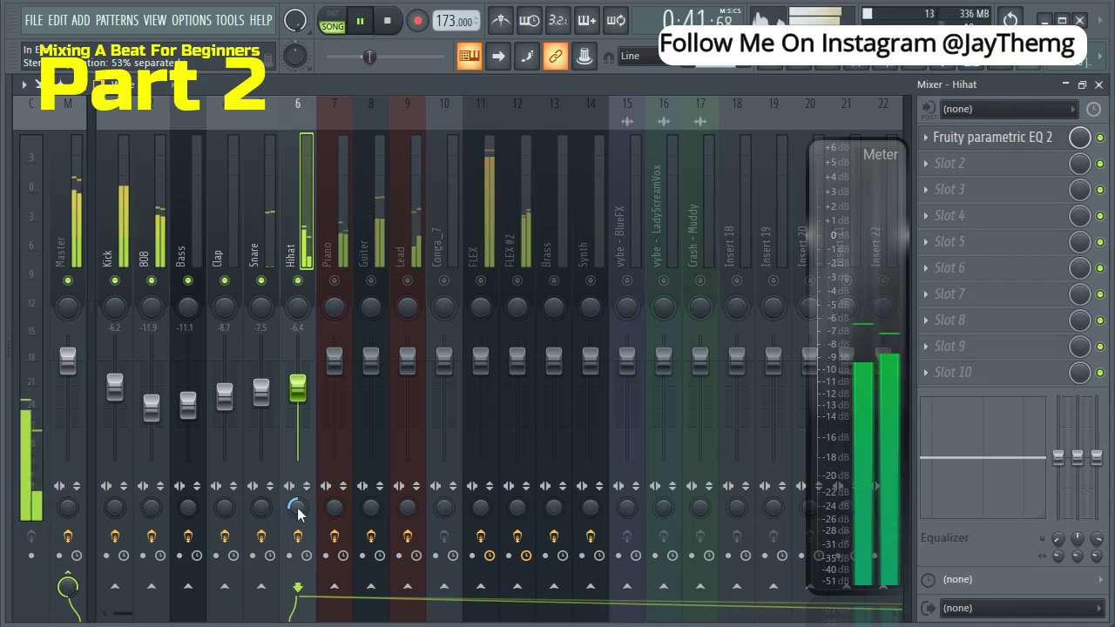
key(space)
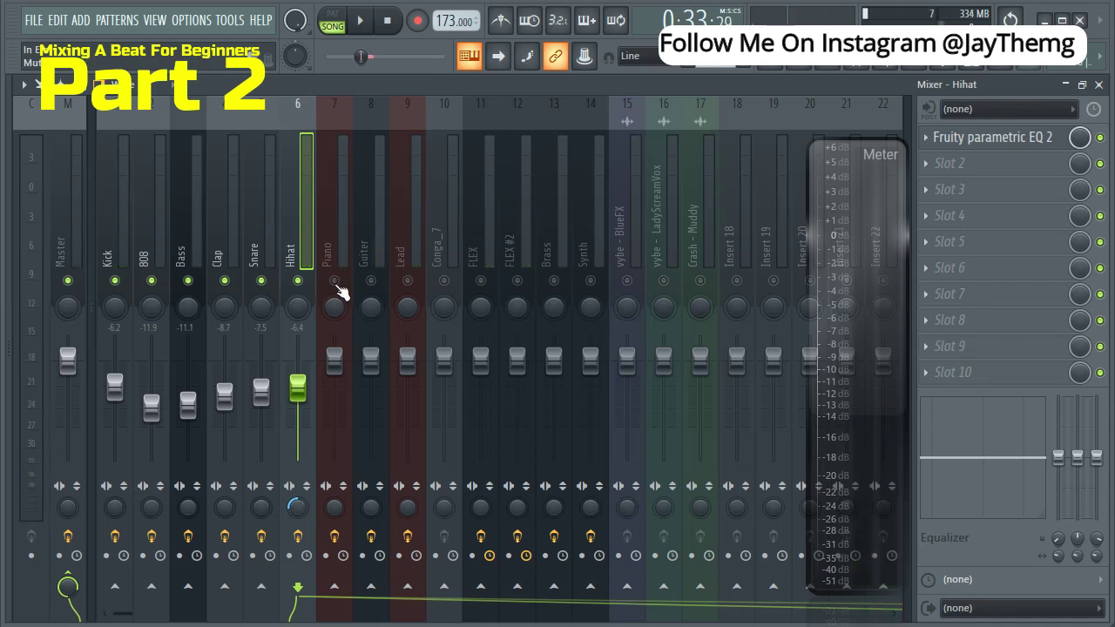